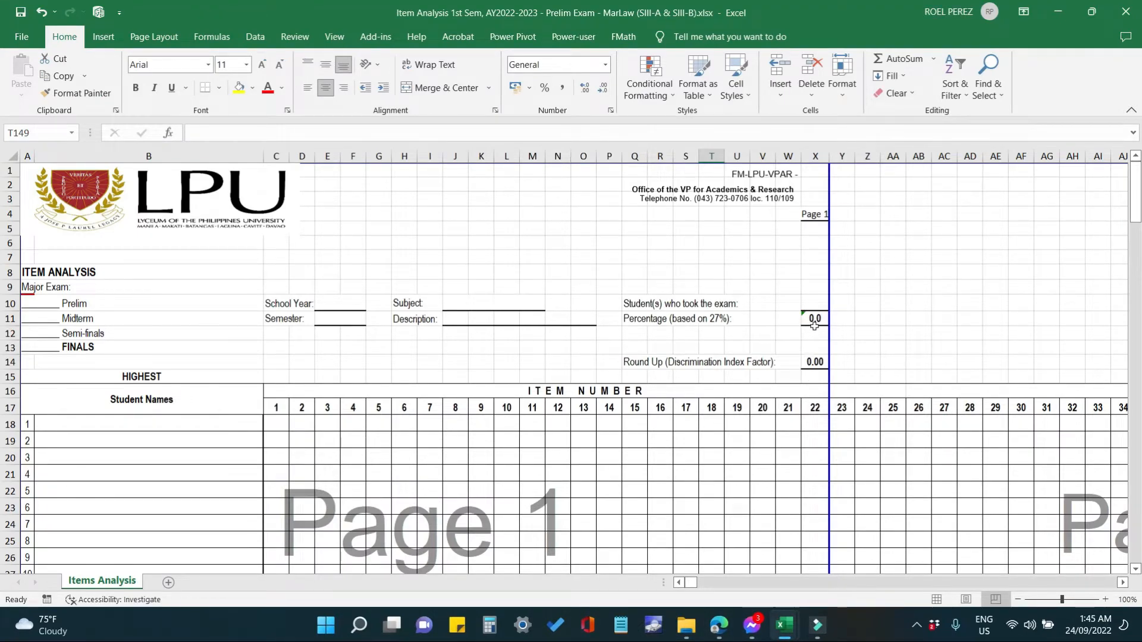
Enter 81 as the number of students who took the exam in cell X10.
{"action": "left_click", "coordinate": [819, 303]}
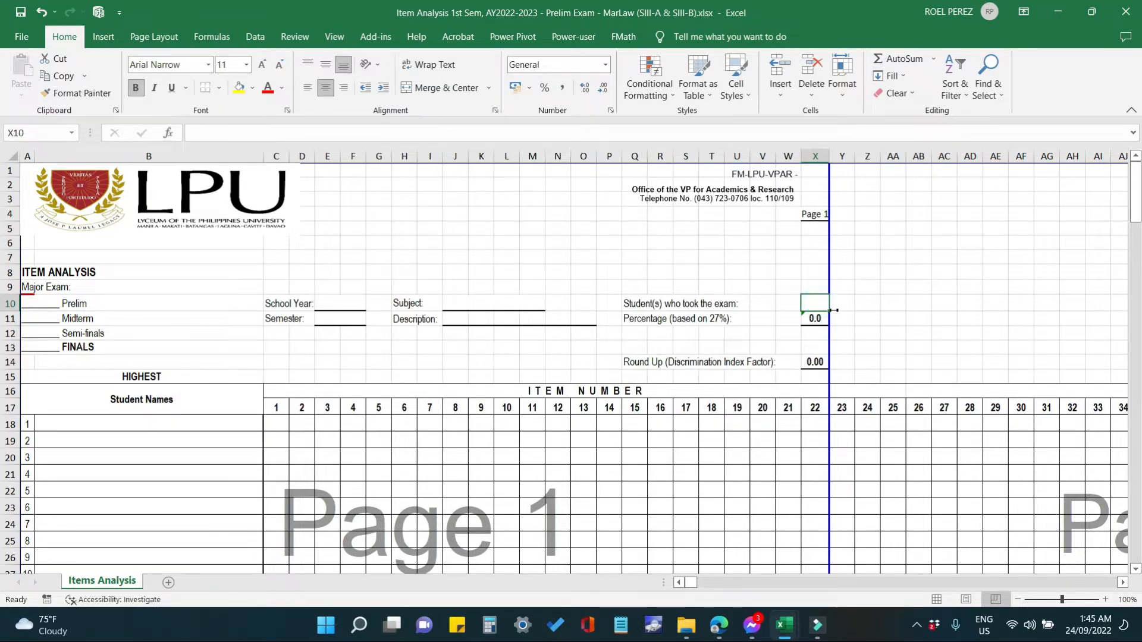
{"action": "type", "text": "81"}
{"action": "key", "text": "Return"}
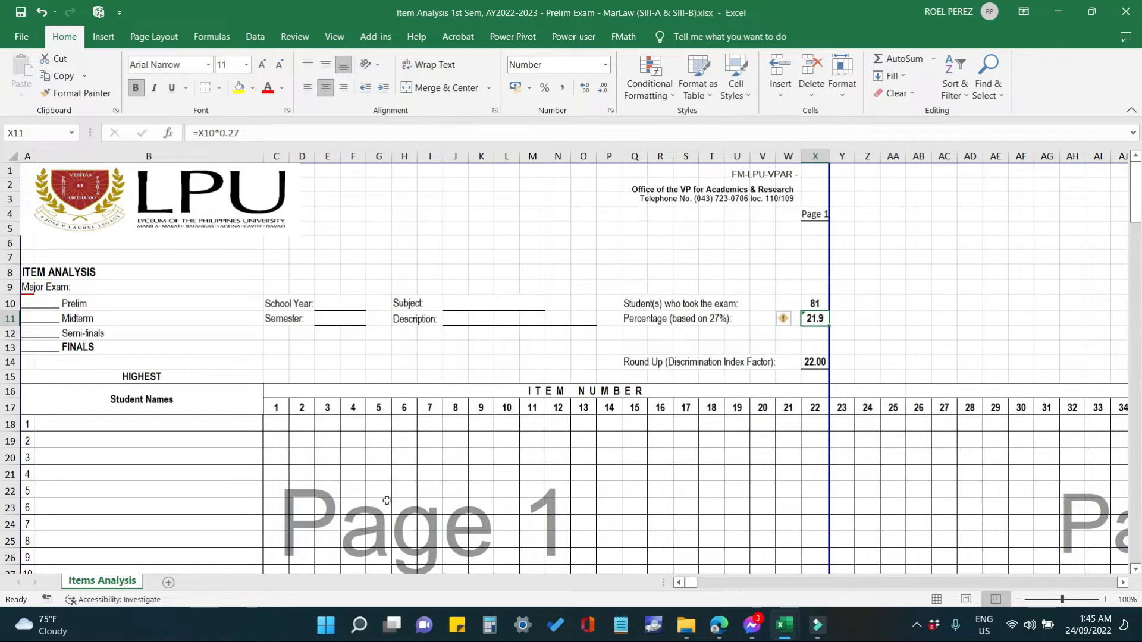
Delete the surplus student rows 38 to 79 from the HIGHEST group and renumber its last two rows 21 and 22.
{"action": "scroll", "coordinate": [328, 512], "scroll_direction": "down", "scroll_amount": 7}
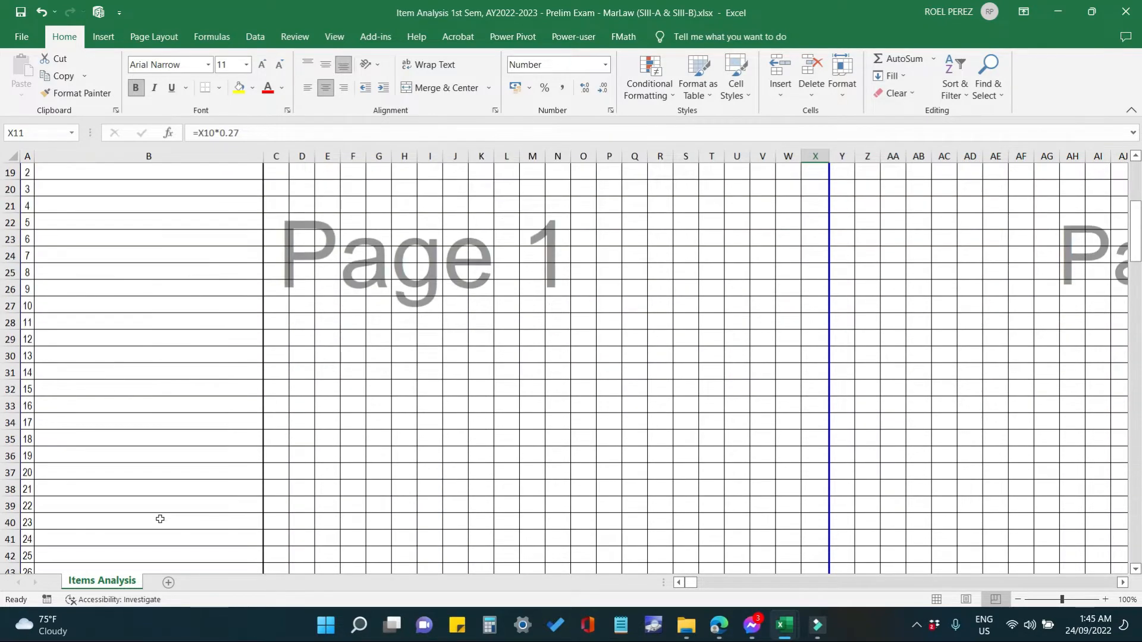
{"action": "scroll", "coordinate": [58, 489], "scroll_direction": "down", "scroll_amount": 1}
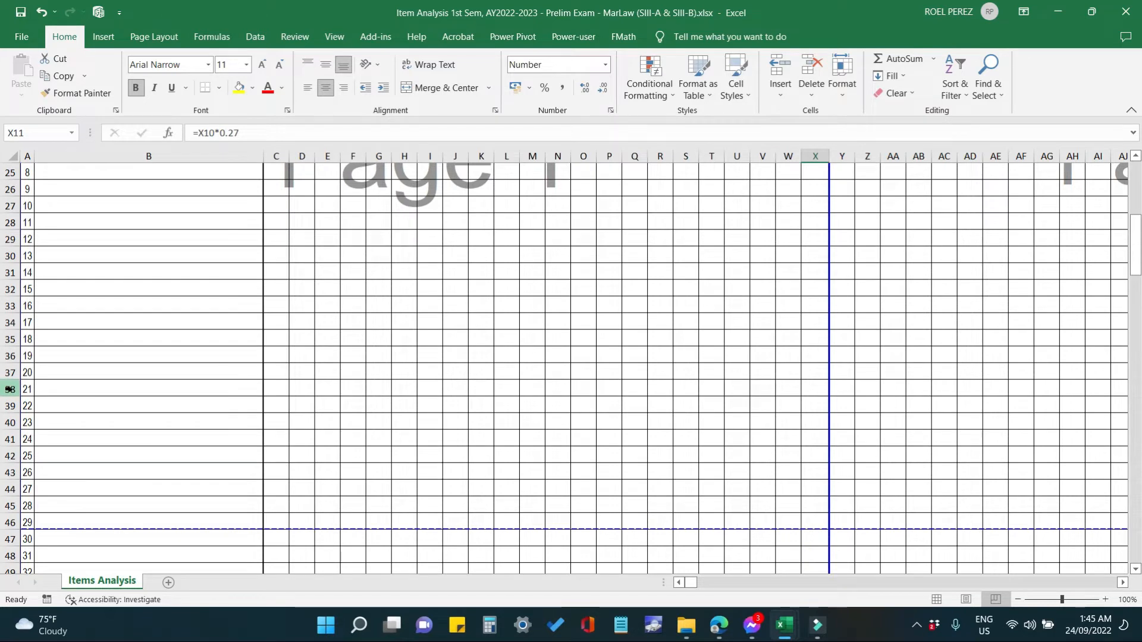
{"action": "left_click_drag", "start_coordinate": [5, 389], "coordinate": [5, 470]}
{"action": "right_click", "coordinate": [125, 391]}
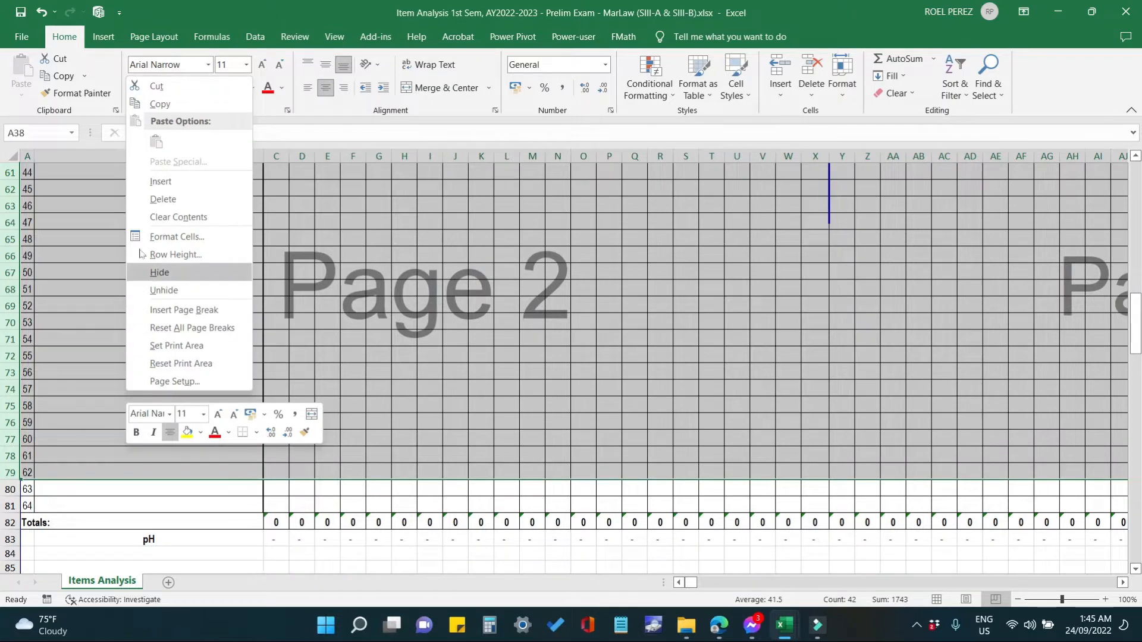
{"action": "left_click", "coordinate": [163, 200]}
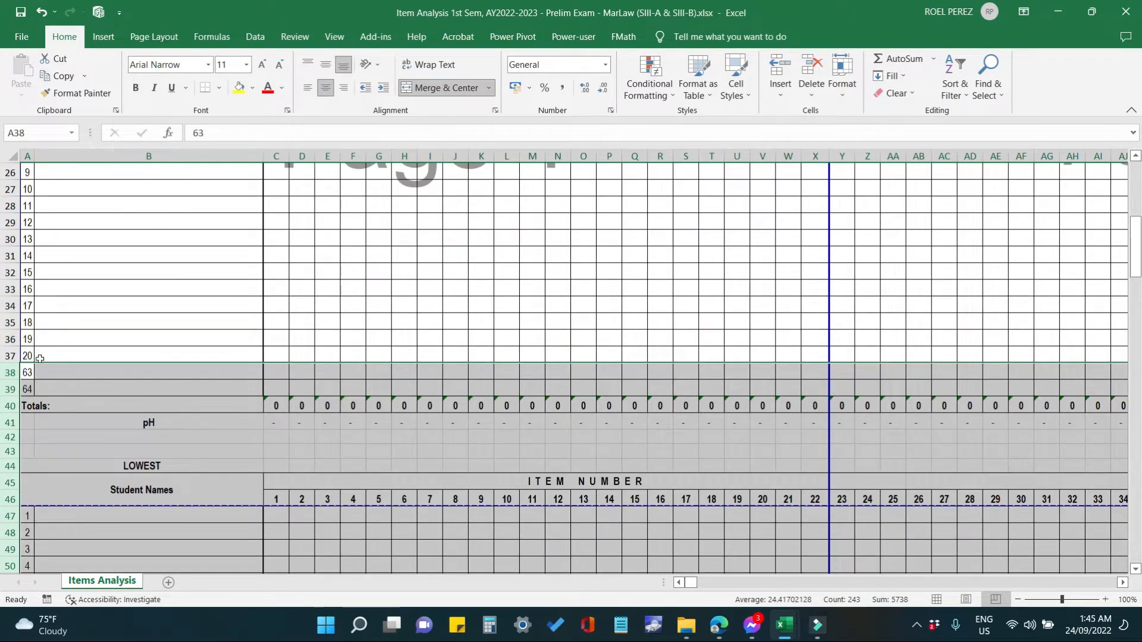
{"action": "left_click_drag", "start_coordinate": [26, 343], "coordinate": [33, 395]}
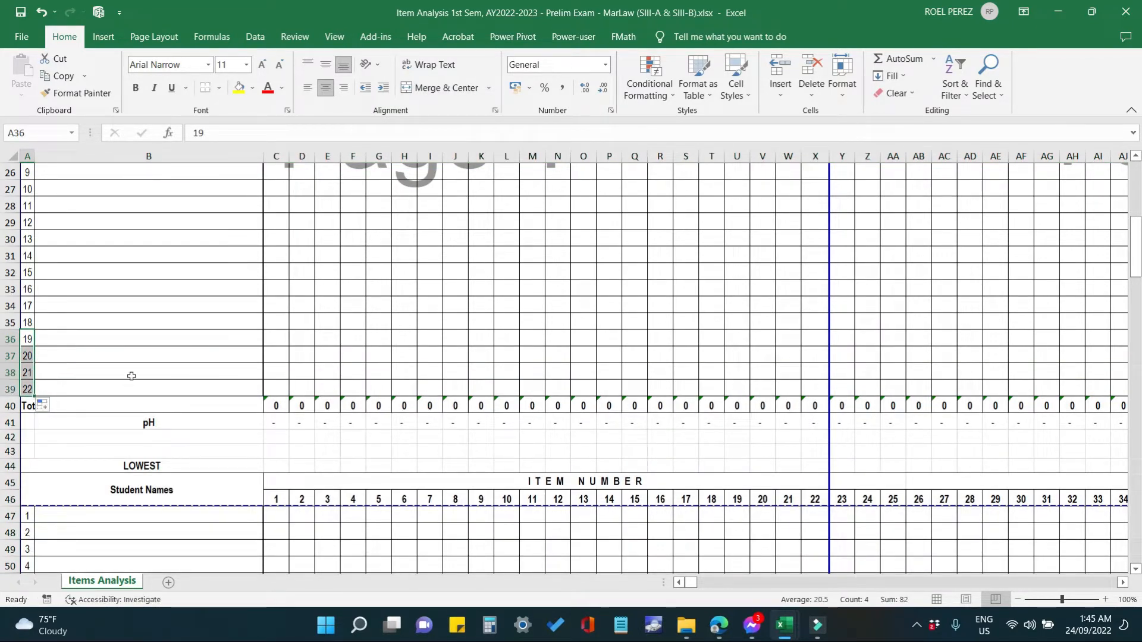
Delete the surplus student rows 68 to 109 from the LOWEST group and renumber its last row 22.
{"action": "scroll", "coordinate": [131, 376], "scroll_direction": "down", "scroll_amount": 3}
{"action": "scroll", "coordinate": [123, 391], "scroll_direction": "down", "scroll_amount": 11}
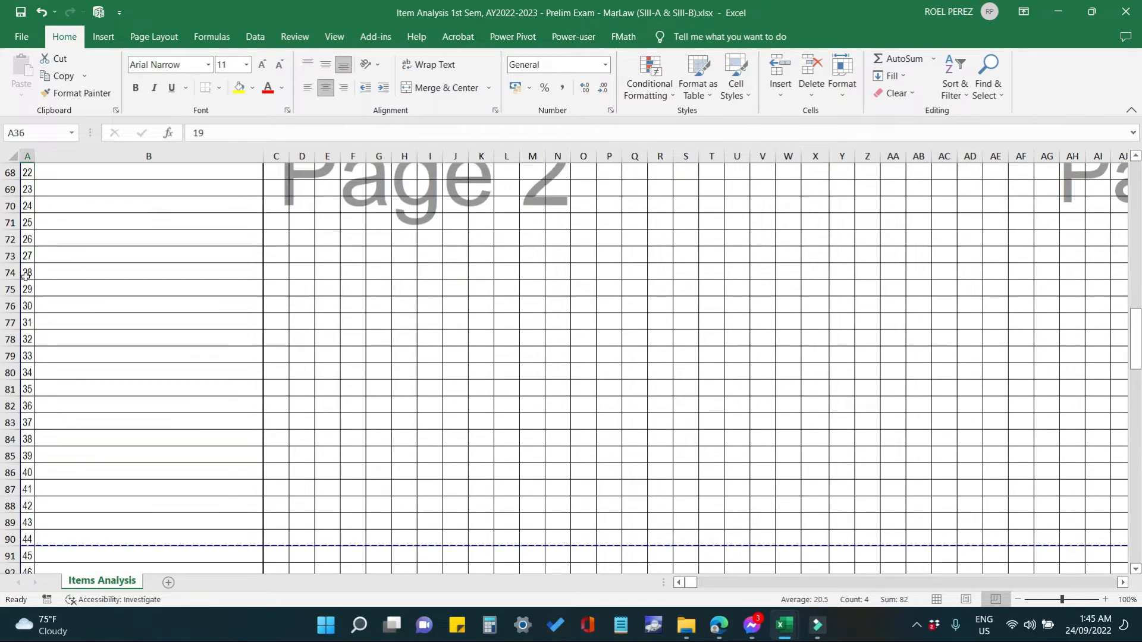
{"action": "scroll", "coordinate": [30, 273], "scroll_direction": "up", "scroll_amount": 2}
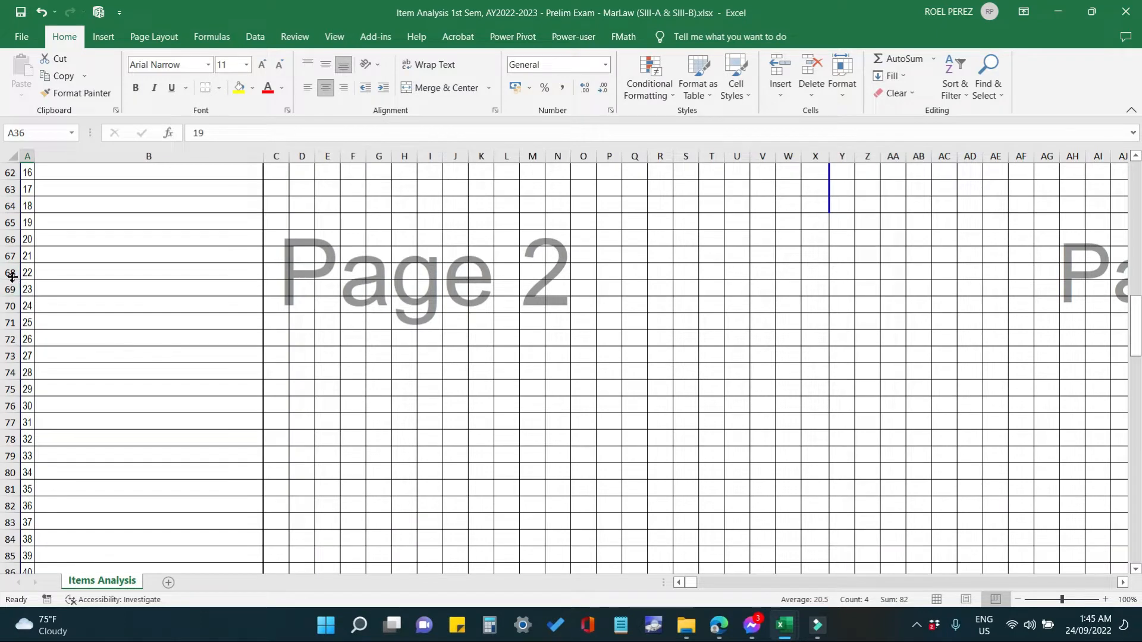
{"action": "left_click_drag", "start_coordinate": [10, 274], "coordinate": [24, 439]}
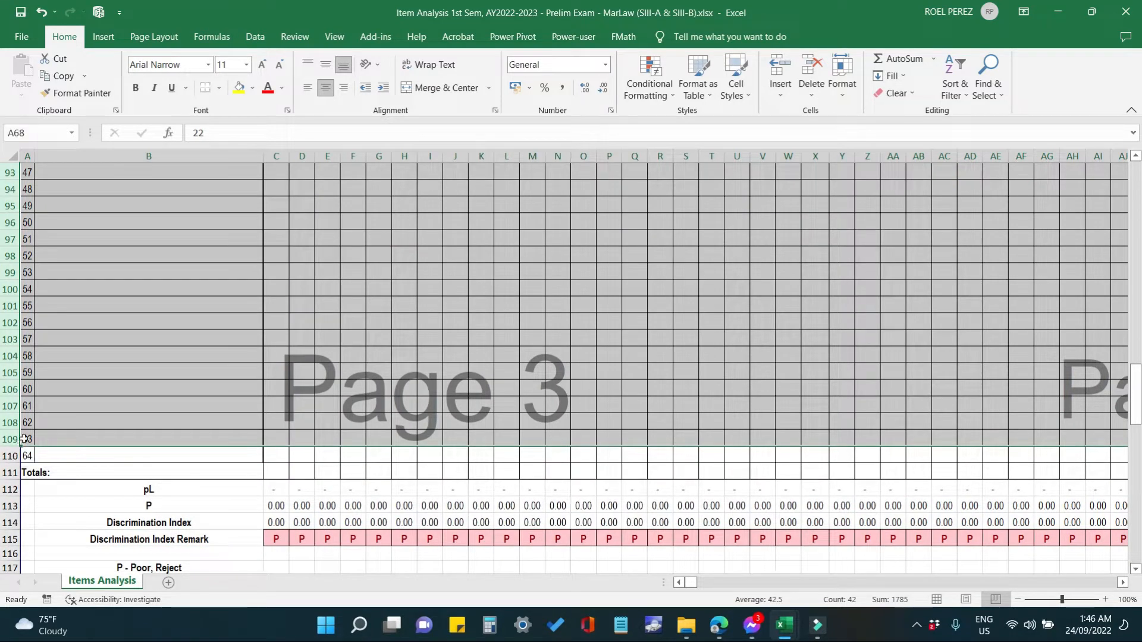
{"action": "right_click", "coordinate": [131, 382]}
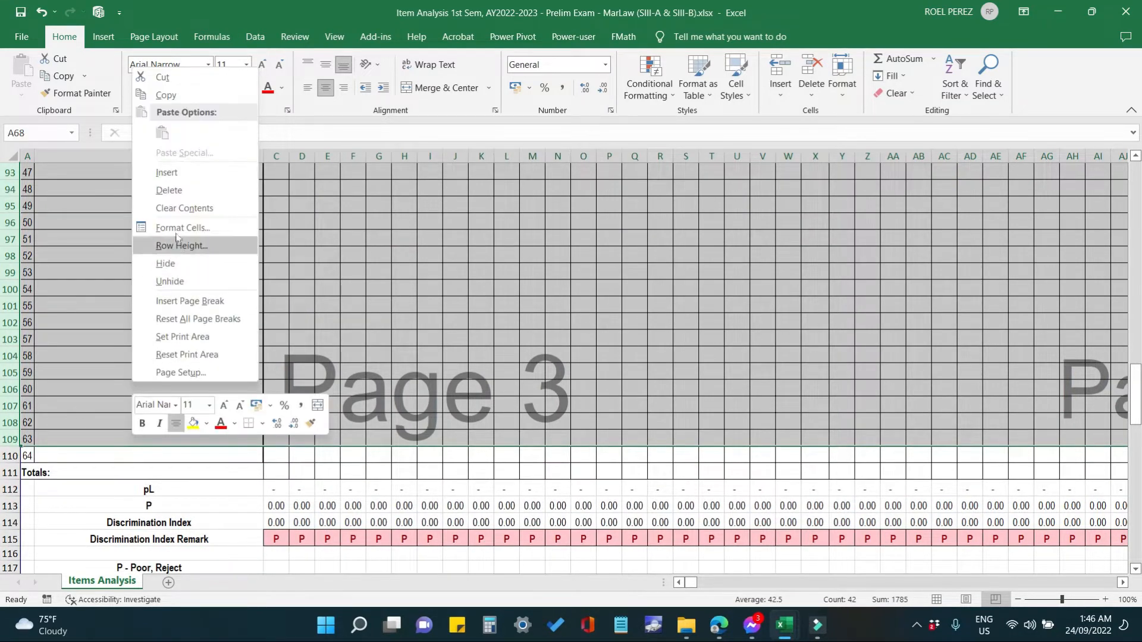
{"action": "left_click", "coordinate": [182, 196]}
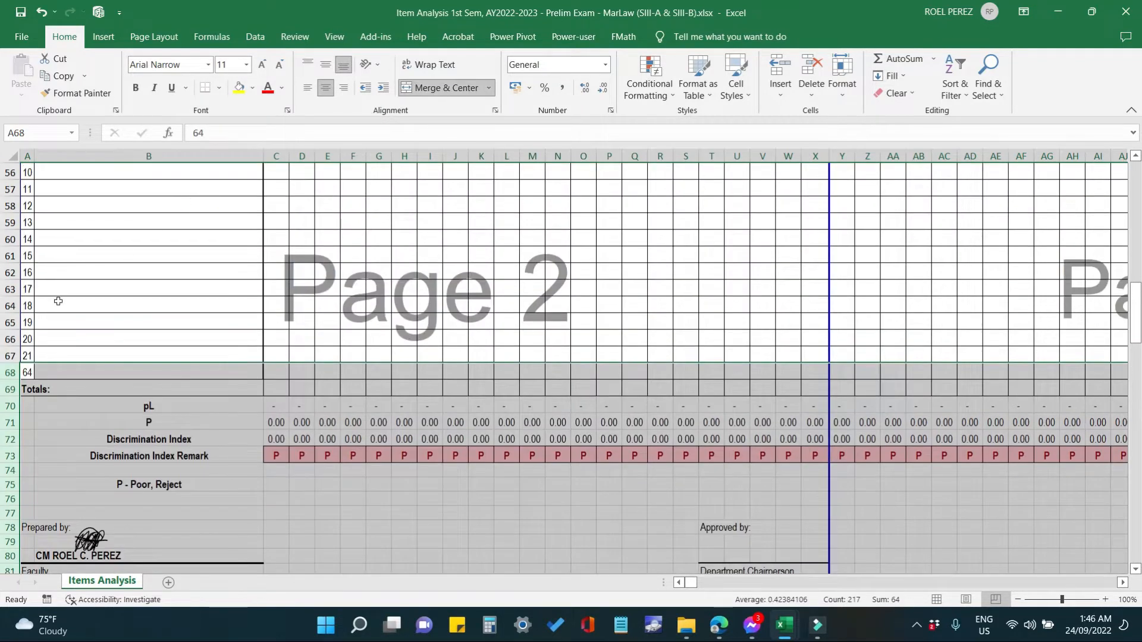
{"action": "left_click_drag", "start_coordinate": [25, 346], "coordinate": [35, 380]}
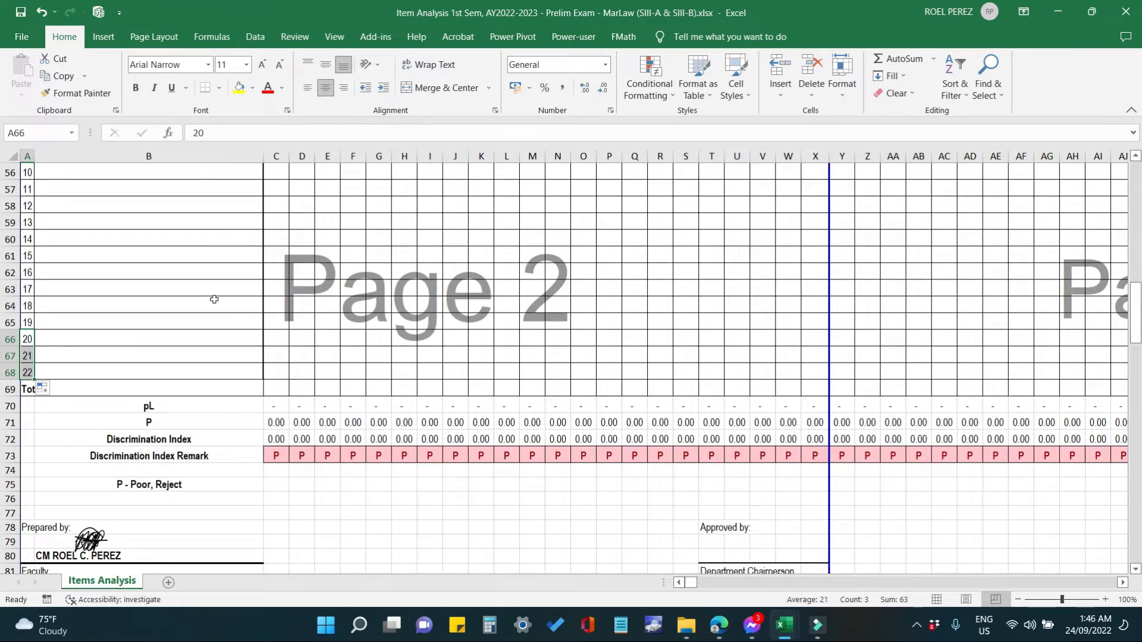
{"action": "left_click", "coordinate": [172, 356]}
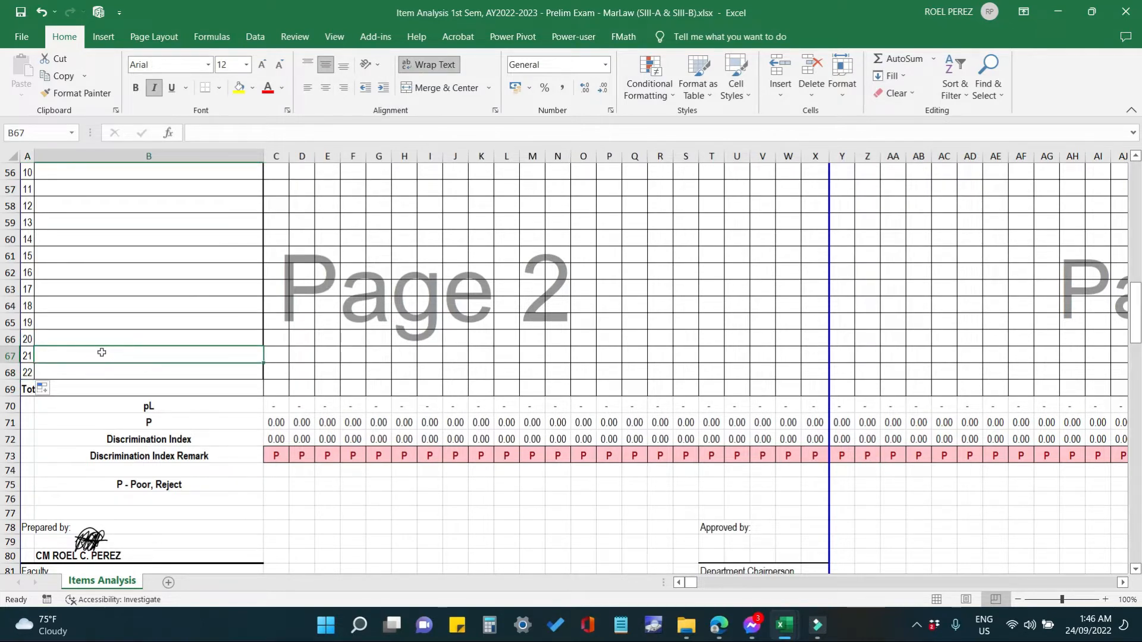
{"action": "scroll", "coordinate": [420, 367], "scroll_direction": "up", "scroll_amount": 6}
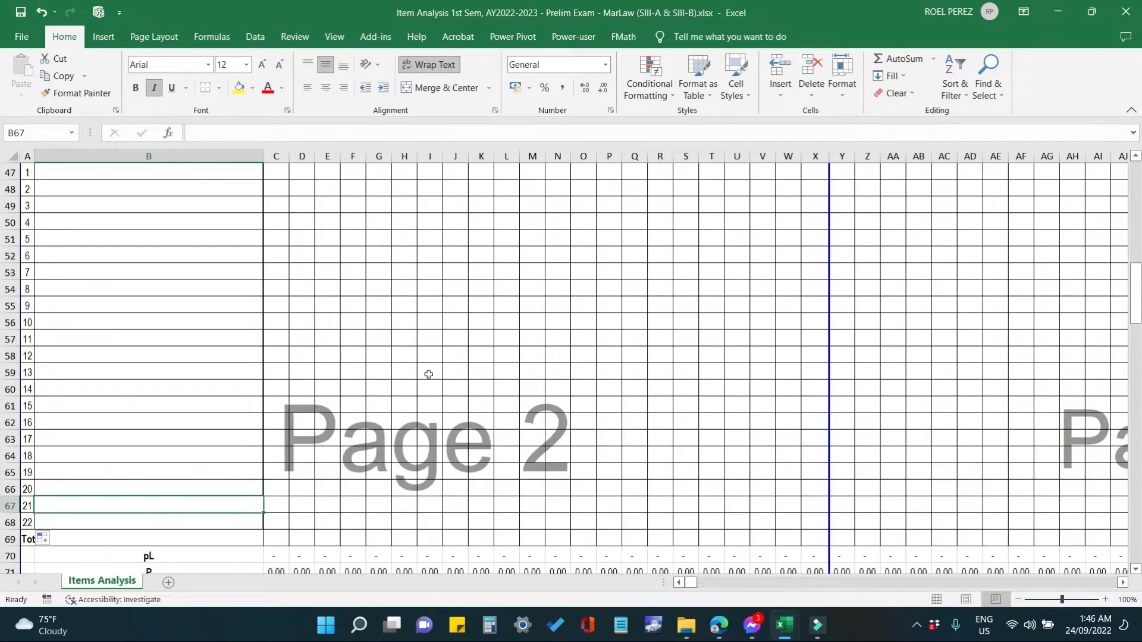
Open the MARLAW CLASS RECORD 2022-2023 workbook and copy the student names in B6:B45 of its first section sheet.
{"action": "mouse_move", "coordinate": [785, 635]}
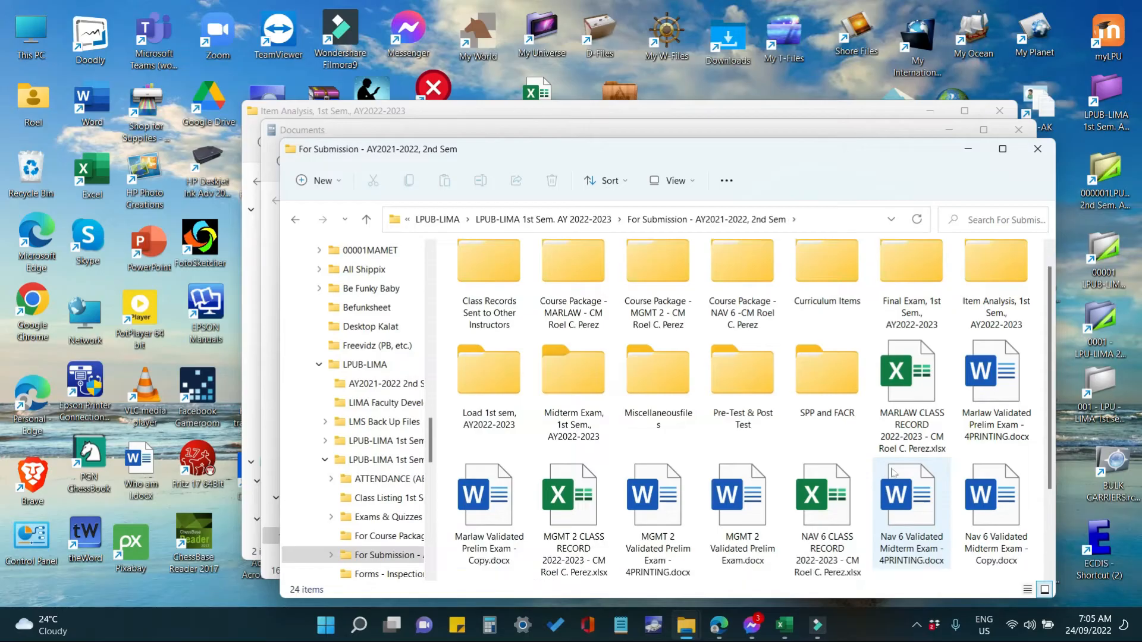
{"action": "double_click", "coordinate": [904, 410]}
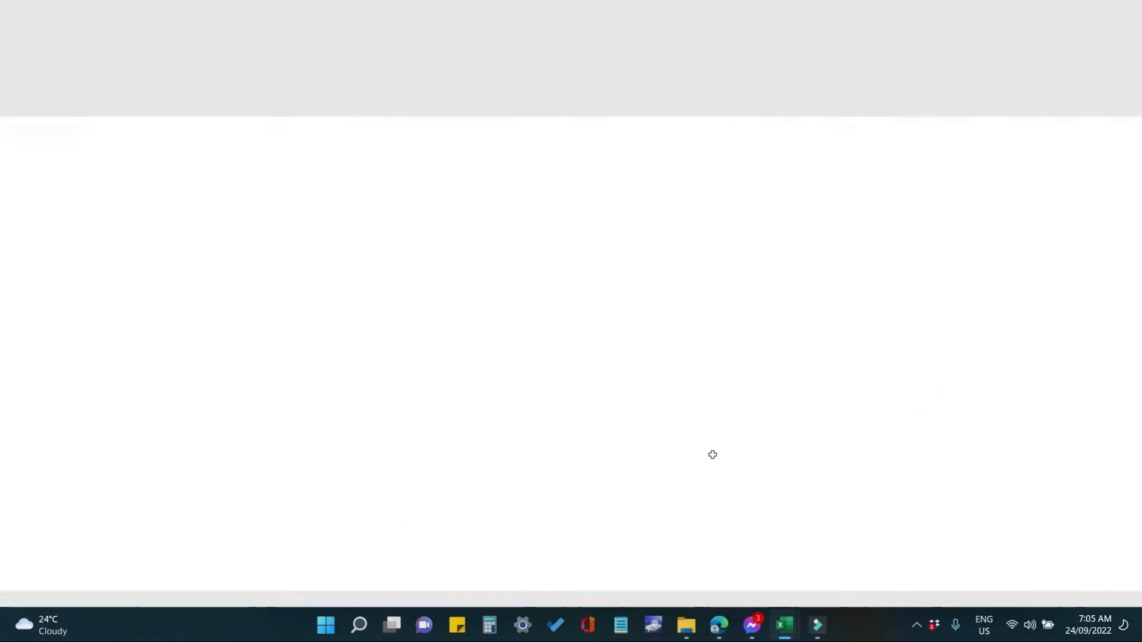
{"action": "left_click", "coordinate": [219, 293]}
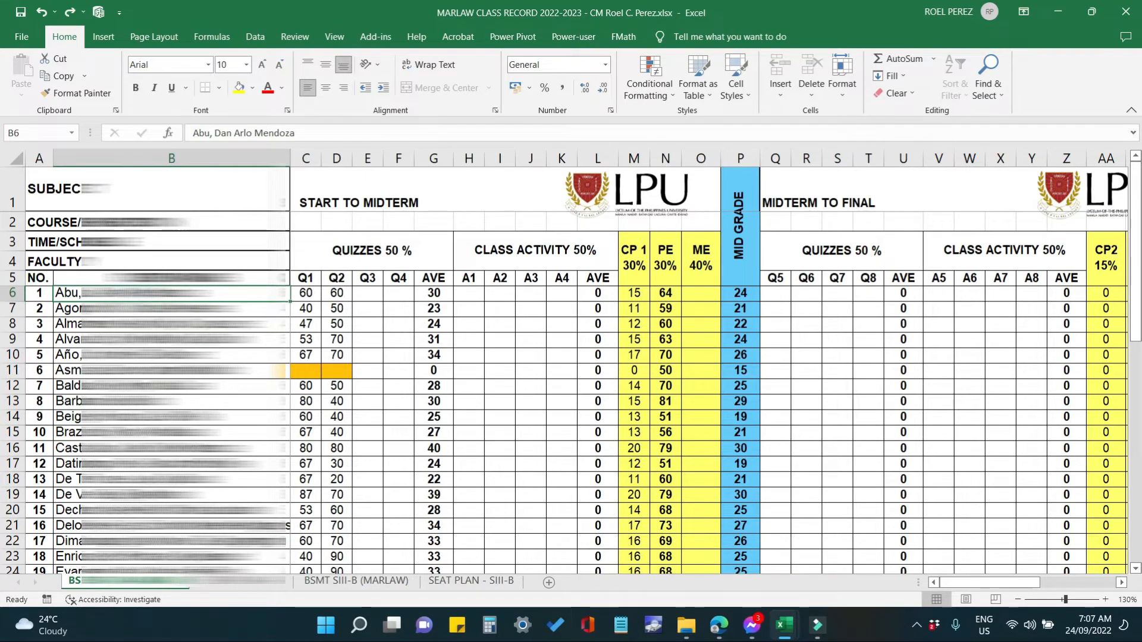
{"action": "left_click_drag", "start_coordinate": [138, 293], "coordinate": [138, 514]}
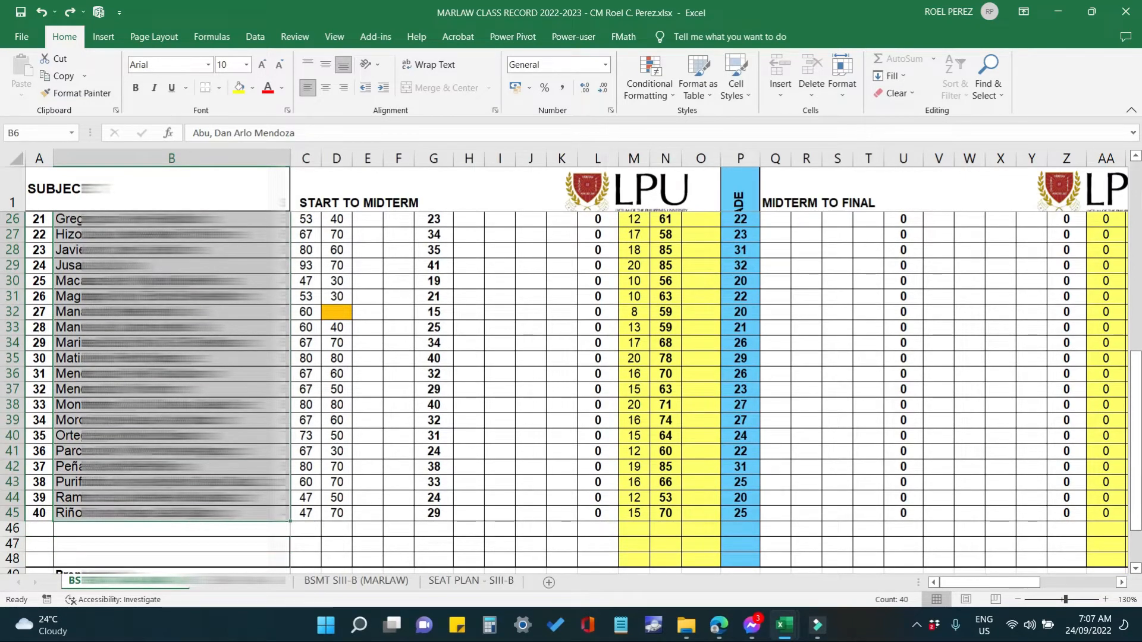
{"action": "right_click", "coordinate": [135, 461]}
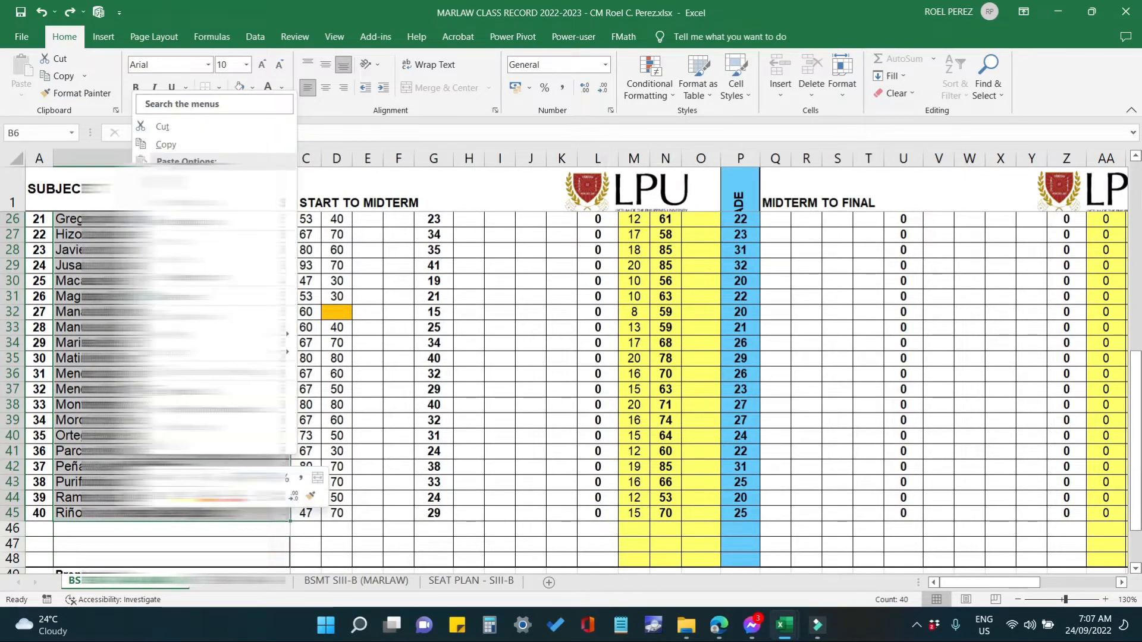
{"action": "left_click", "coordinate": [166, 144]}
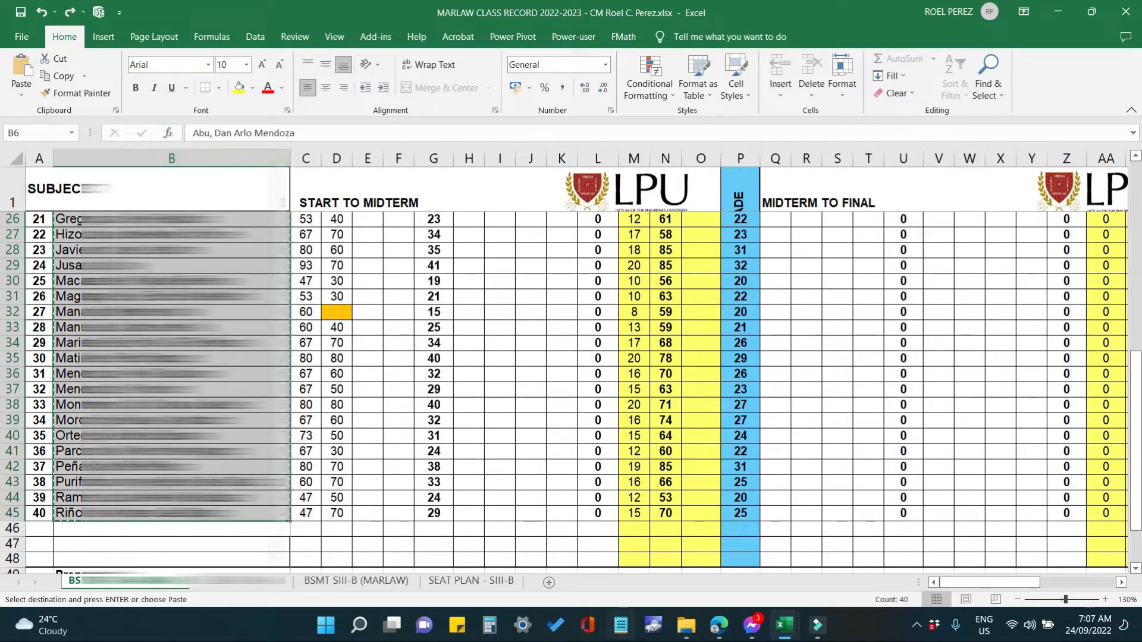
Paste the names at B1 on Sheet2 of the Marlaw Item Analysis sorting workbook and widen column B to fit them.
{"action": "left_click", "coordinate": [785, 626]}
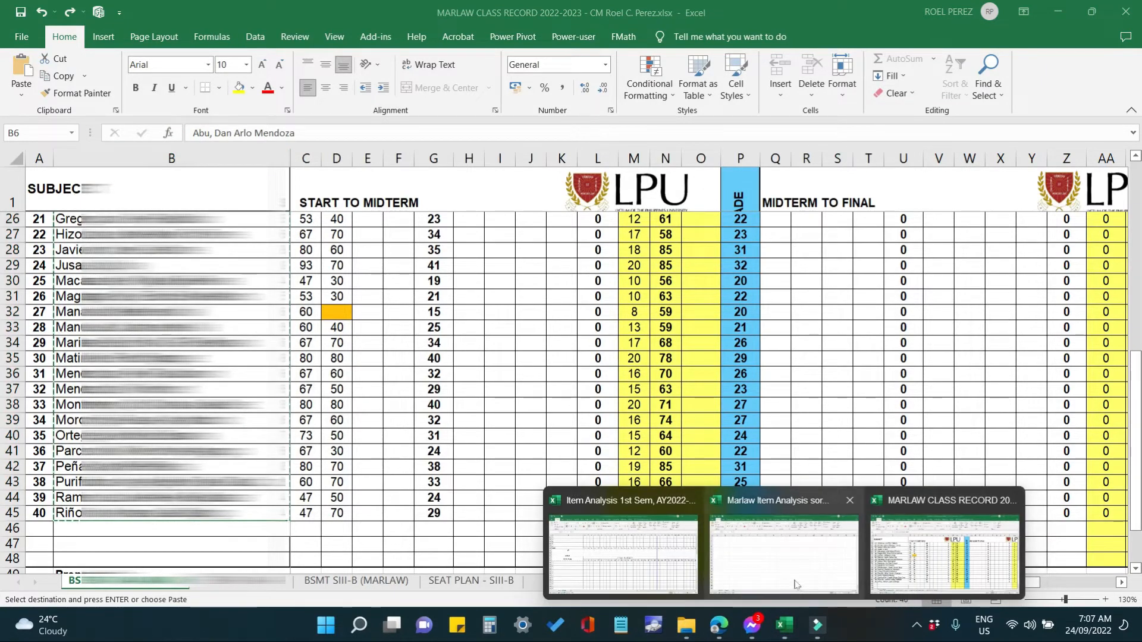
{"action": "left_click", "coordinate": [784, 557]}
{"action": "left_click", "coordinate": [128, 184]}
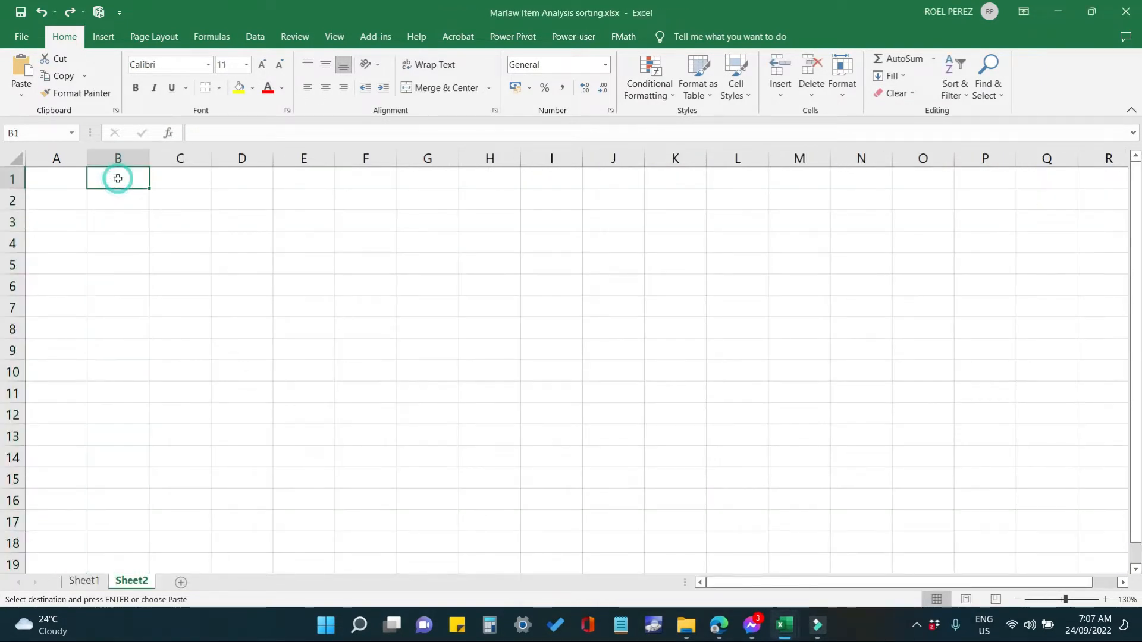
{"action": "key", "text": "Return"}
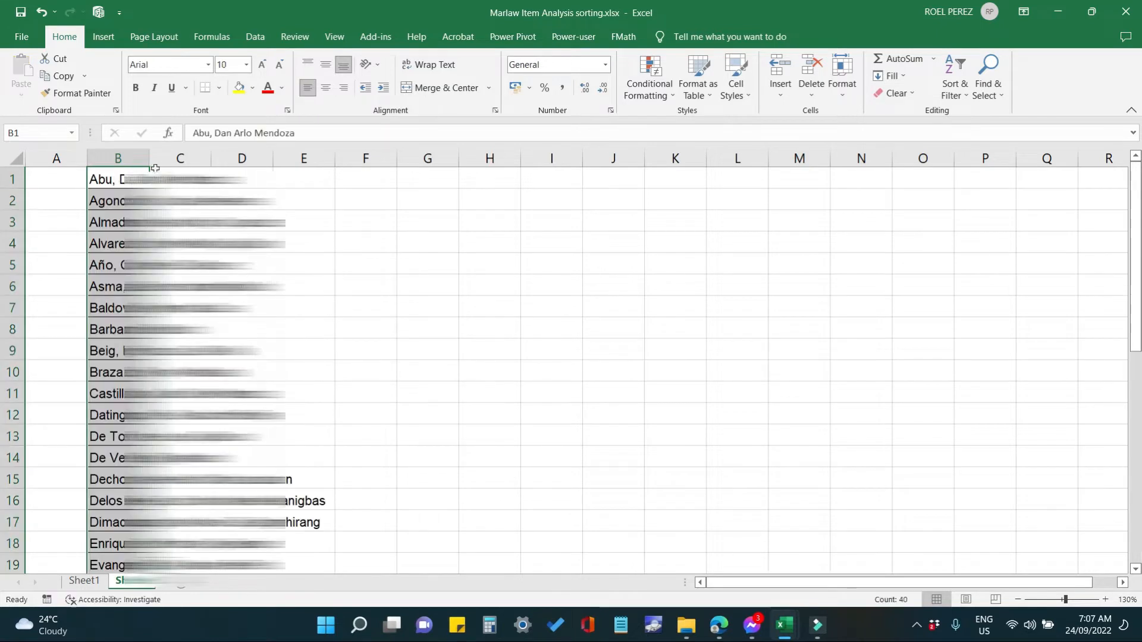
{"action": "left_click_drag", "start_coordinate": [154, 168], "coordinate": [368, 171]}
Select B41 below the pasted names, and copy the student names in B6:B46 of the class record's BSMT SIII-B (MARLAW) sheet.
{"action": "scroll", "coordinate": [289, 364], "scroll_direction": "down", "scroll_amount": 15}
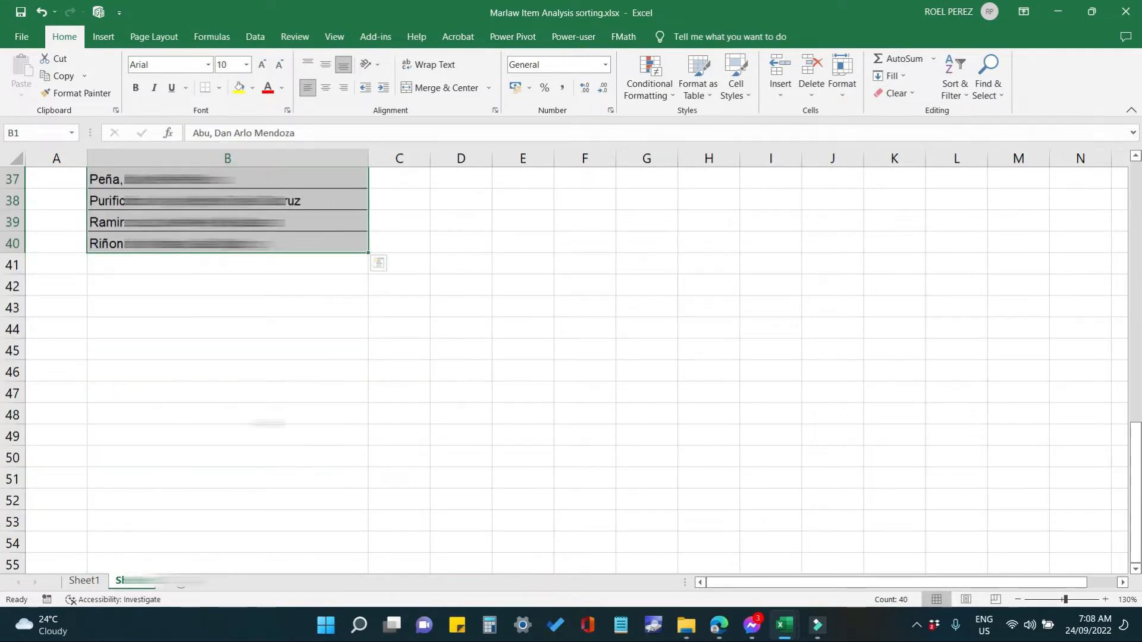
{"action": "scroll", "coordinate": [205, 297], "scroll_direction": "up", "scroll_amount": 3}
{"action": "left_click", "coordinate": [188, 263]}
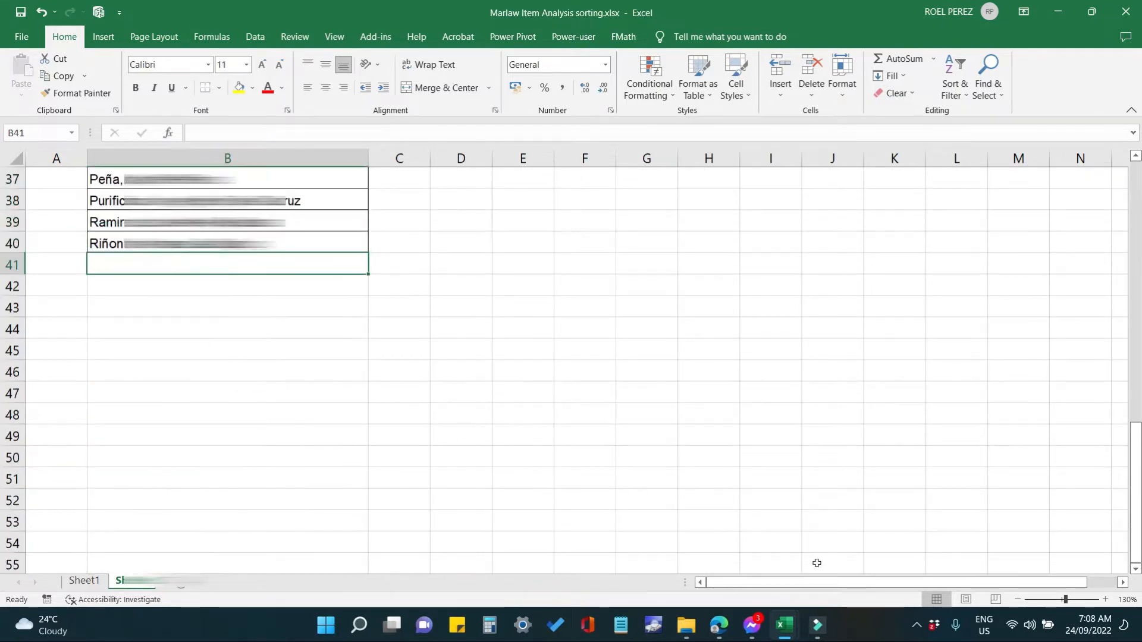
{"action": "mouse_move", "coordinate": [795, 627]}
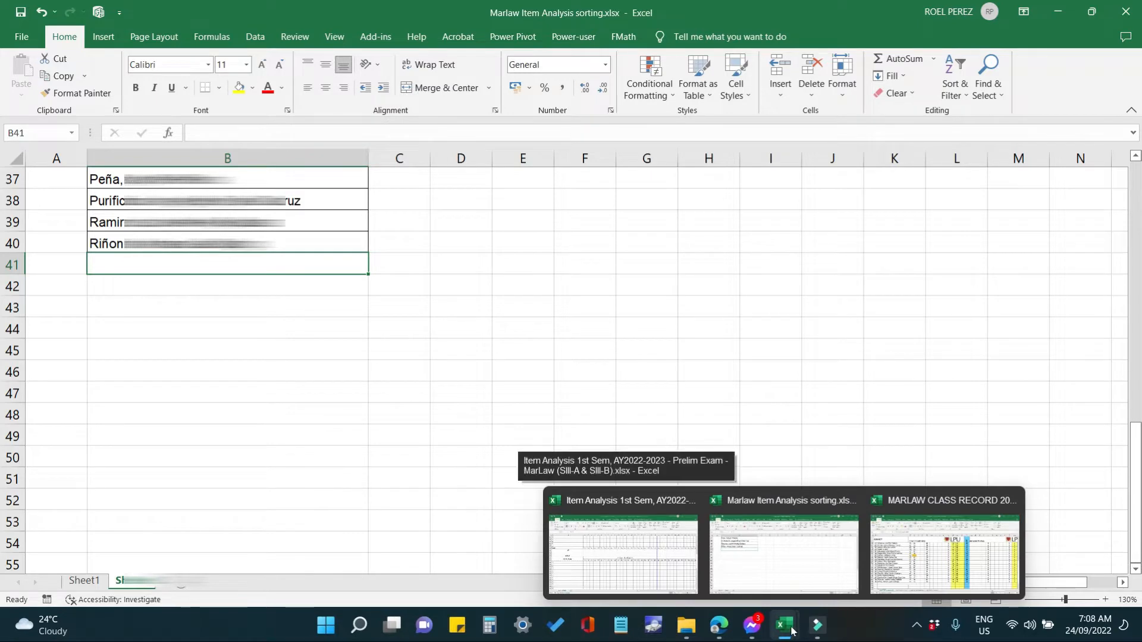
{"action": "left_click", "coordinate": [906, 591]}
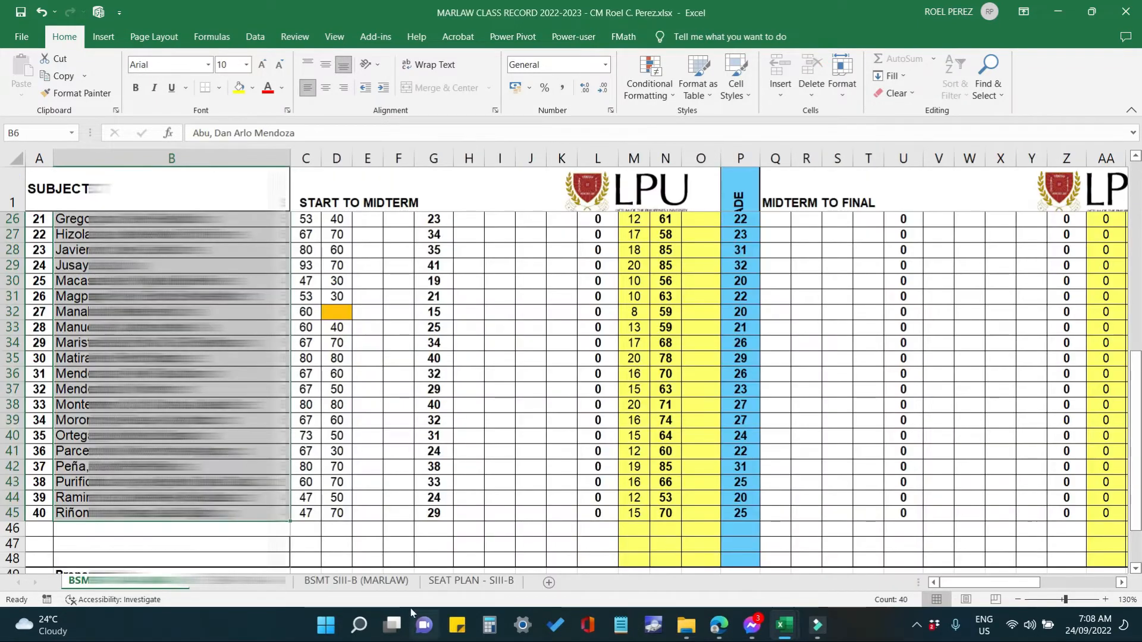
{"action": "left_click", "coordinate": [365, 582]}
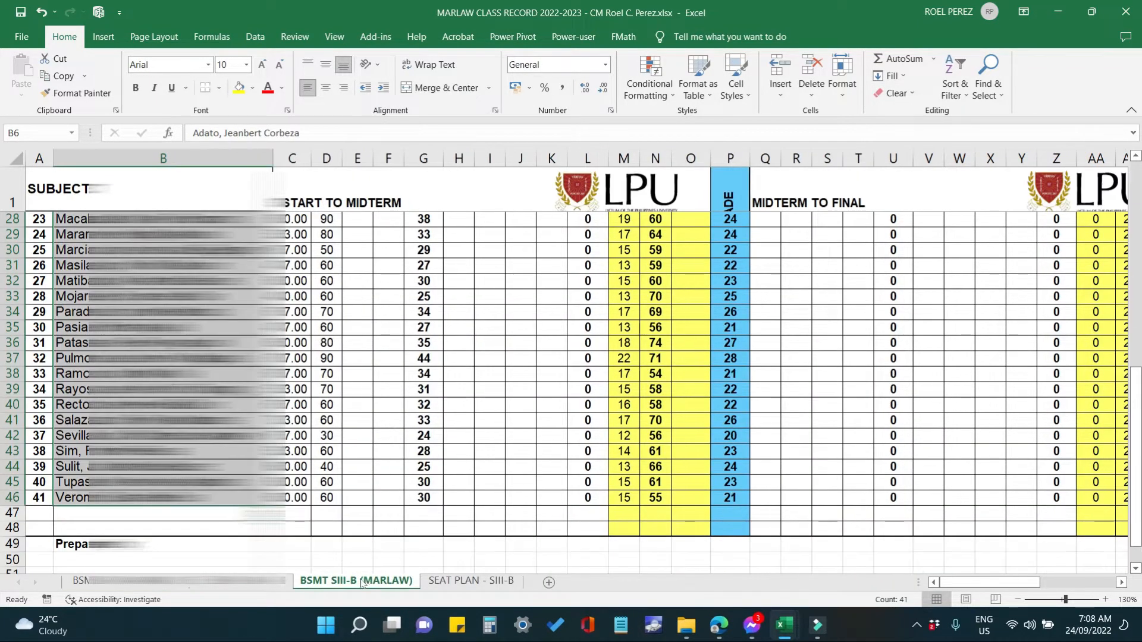
{"action": "scroll", "coordinate": [571, 392], "scroll_direction": "up", "scroll_amount": 9}
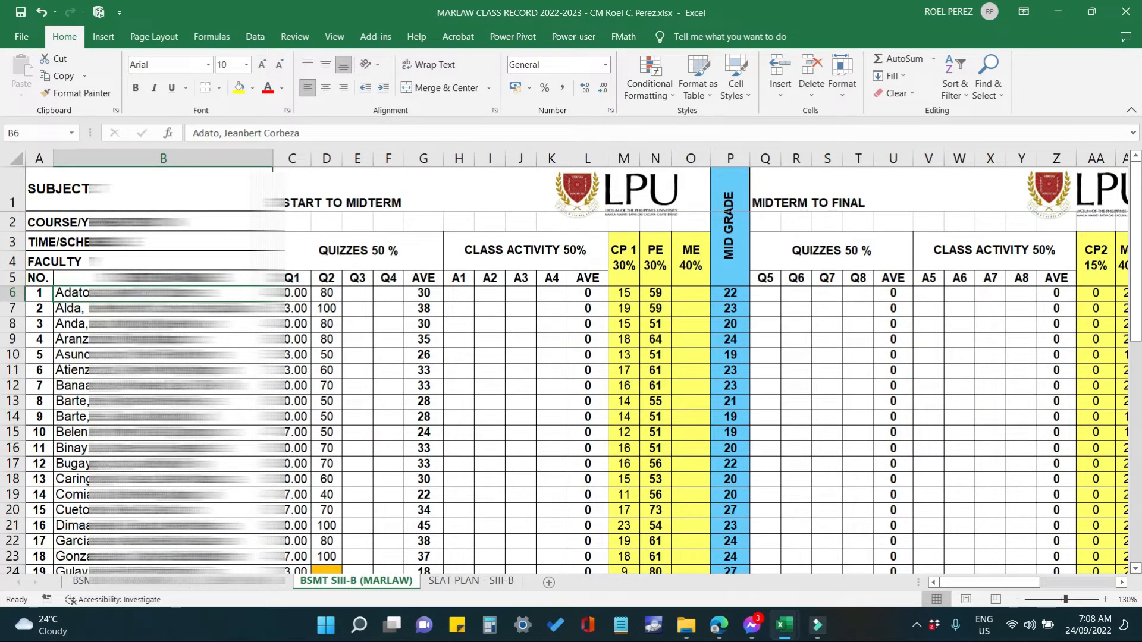
{"action": "left_click_drag", "start_coordinate": [113, 292], "coordinate": [125, 498]}
{"action": "right_click", "coordinate": [122, 407]}
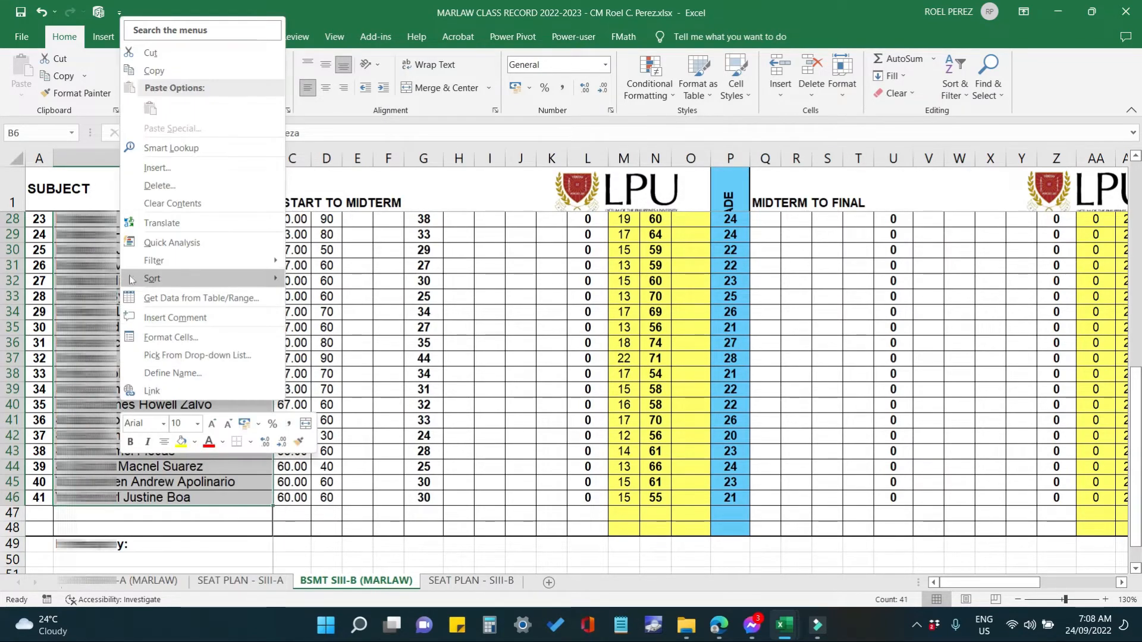
{"action": "left_click", "coordinate": [154, 70]}
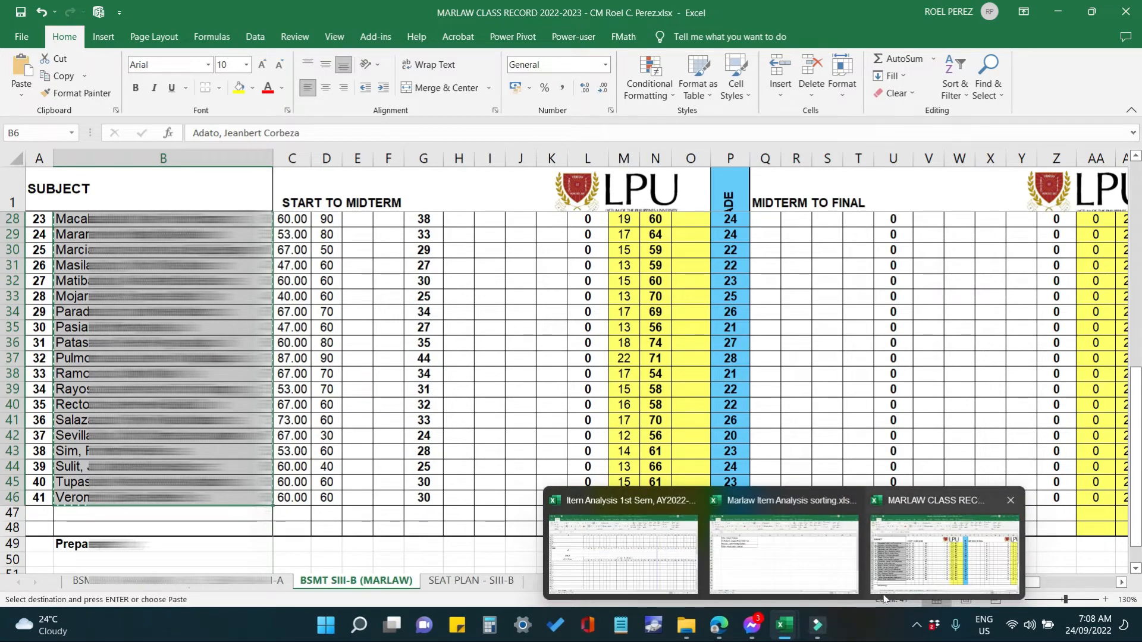
Paste the SIII-B names at B41 in the Marlaw Item Analysis sorting workbook, directly below the first section's names.
{"action": "mouse_move", "coordinate": [785, 624]}
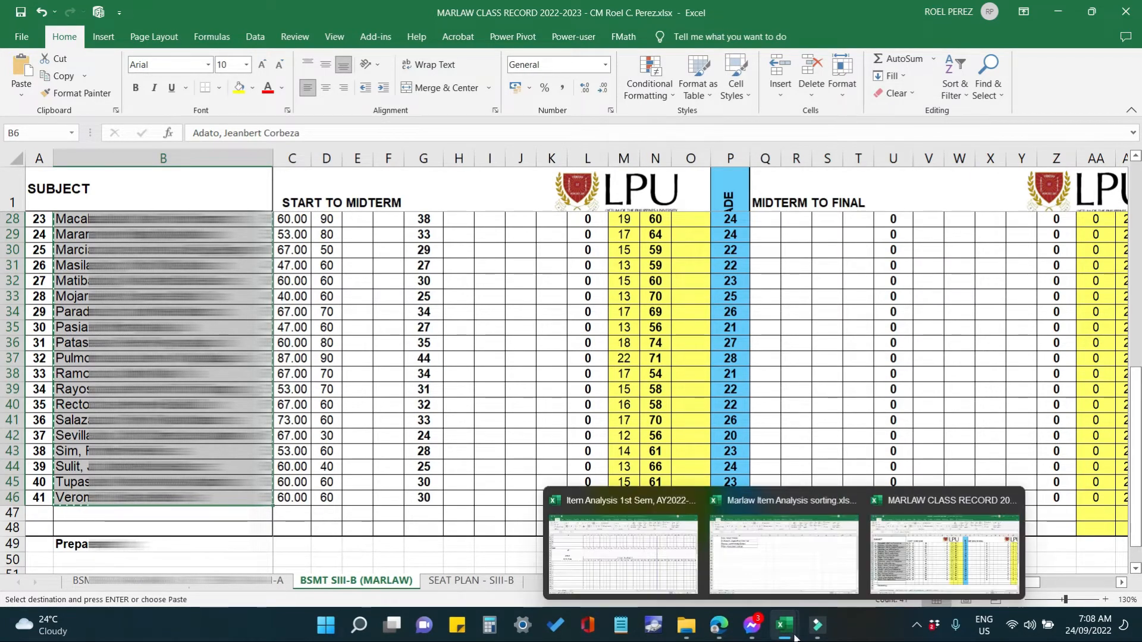
{"action": "left_click", "coordinate": [785, 575]}
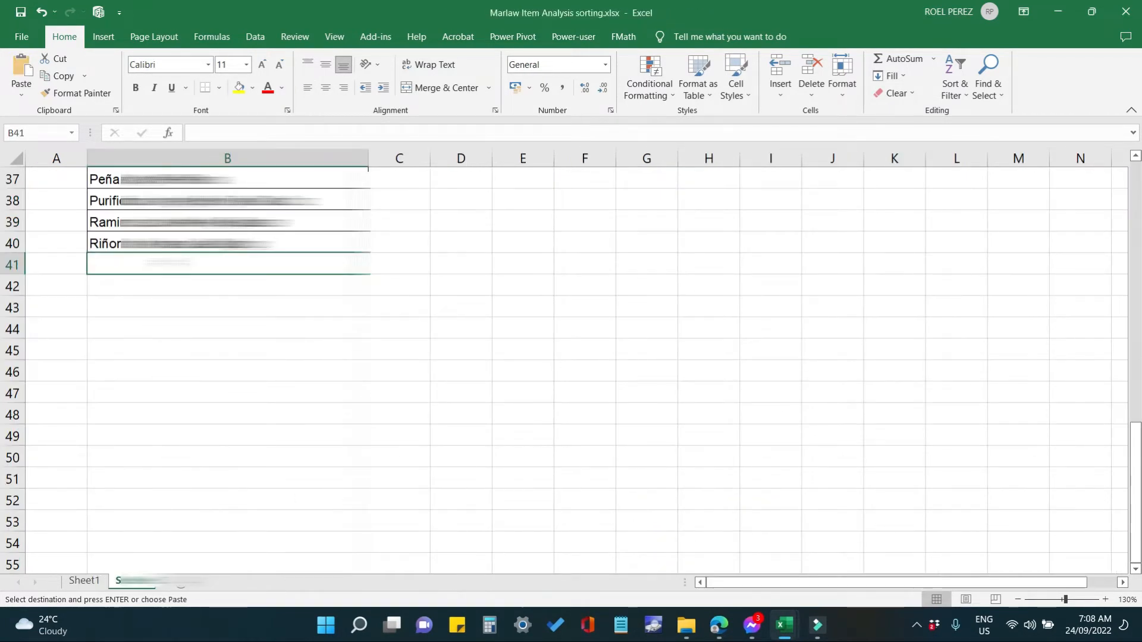
{"action": "key", "text": "Return"}
{"action": "scroll", "coordinate": [571, 369], "scroll_direction": "up", "scroll_amount": 12}
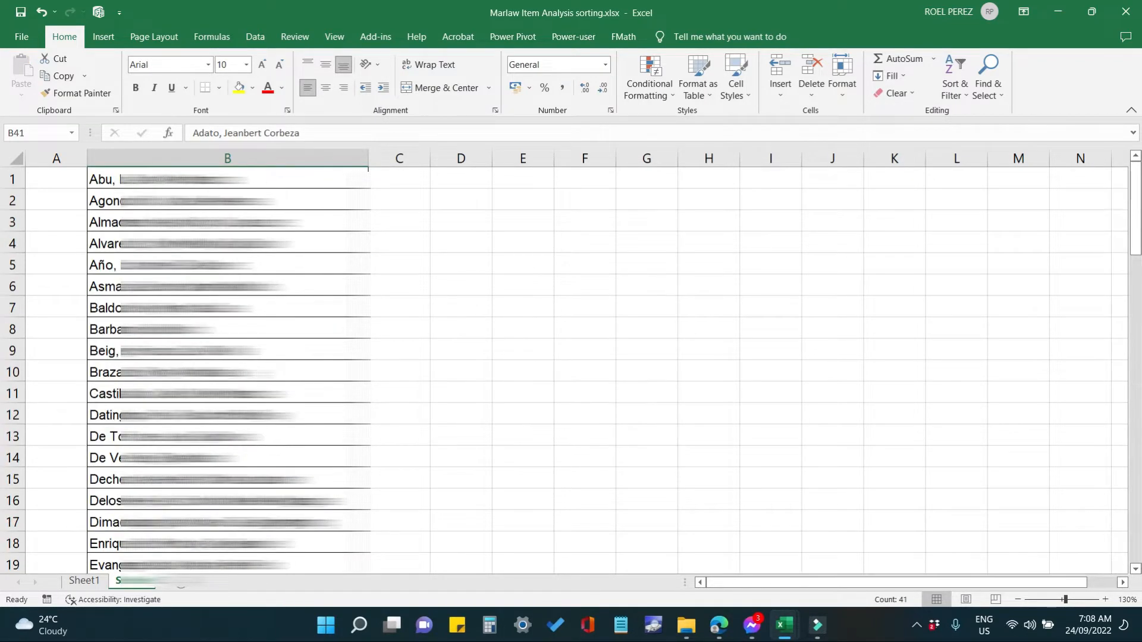
Apply all borders to A1:A81 beside the compiled names on the sorting workbook's Sheet2.
{"action": "left_click", "coordinate": [48, 180]}
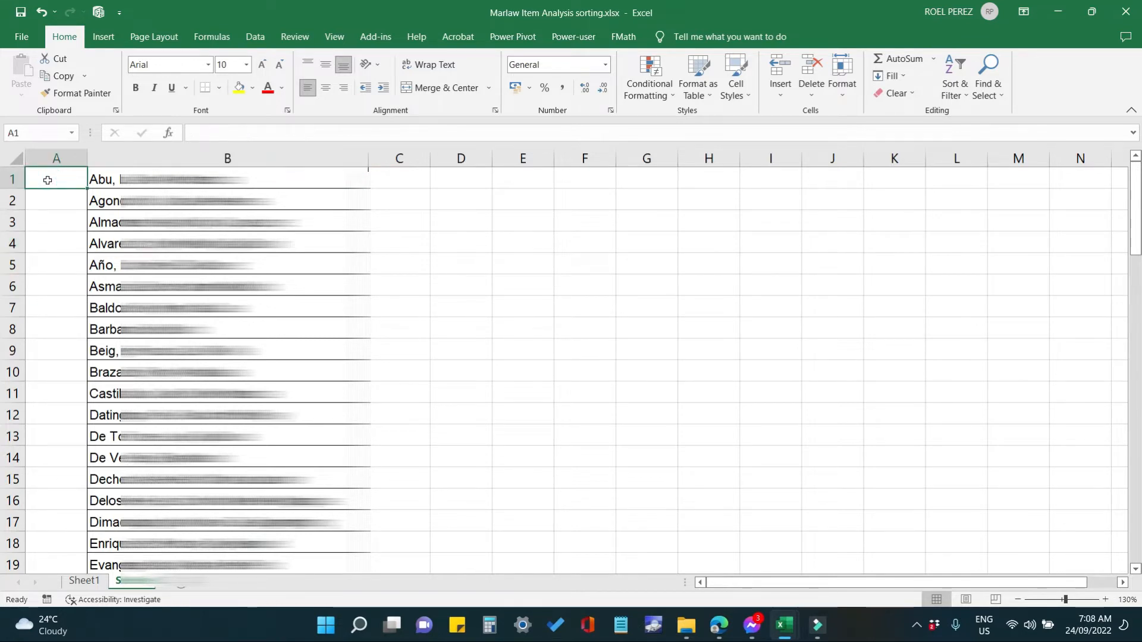
{"action": "left_click_drag", "start_coordinate": [48, 179], "coordinate": [74, 458]}
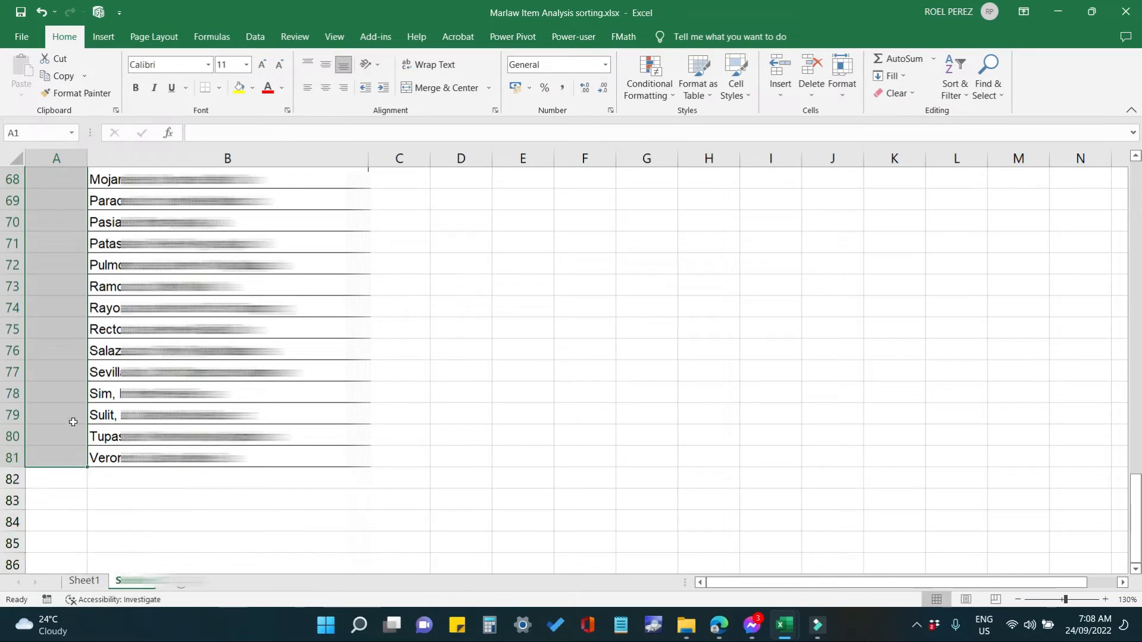
{"action": "left_click", "coordinate": [218, 88]}
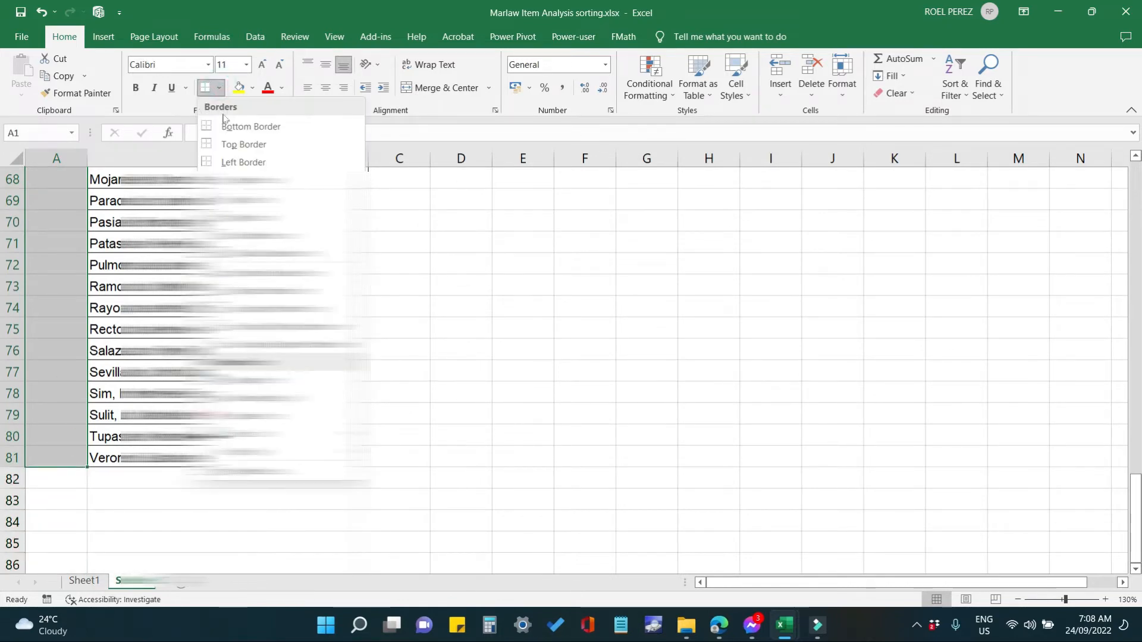
{"action": "left_click", "coordinate": [244, 218]}
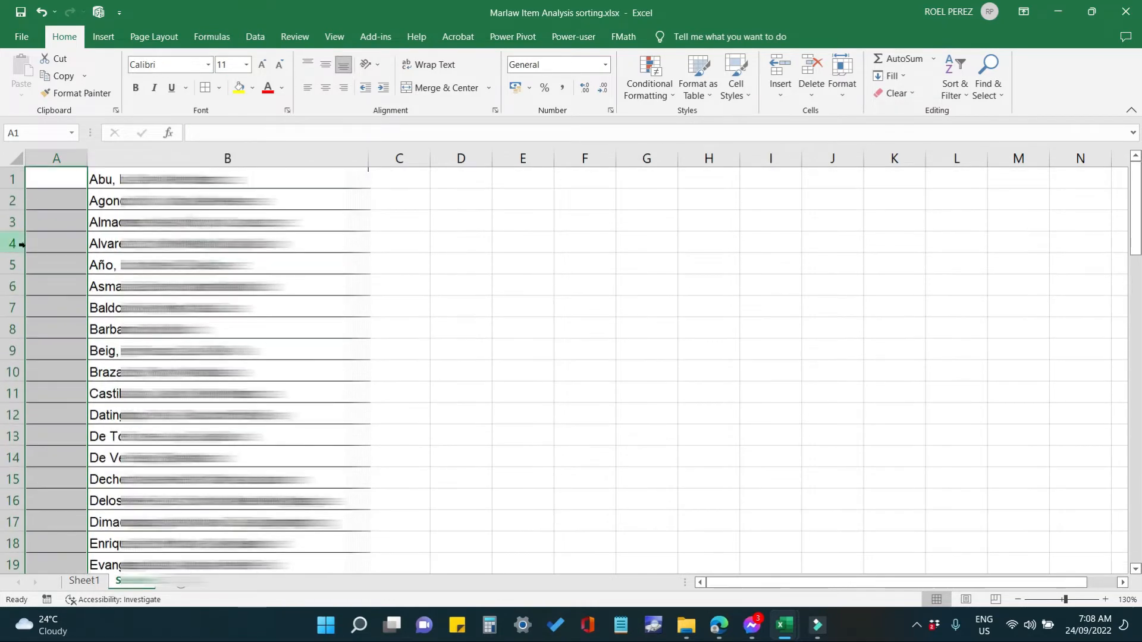
{"action": "left_click", "coordinate": [66, 180]}
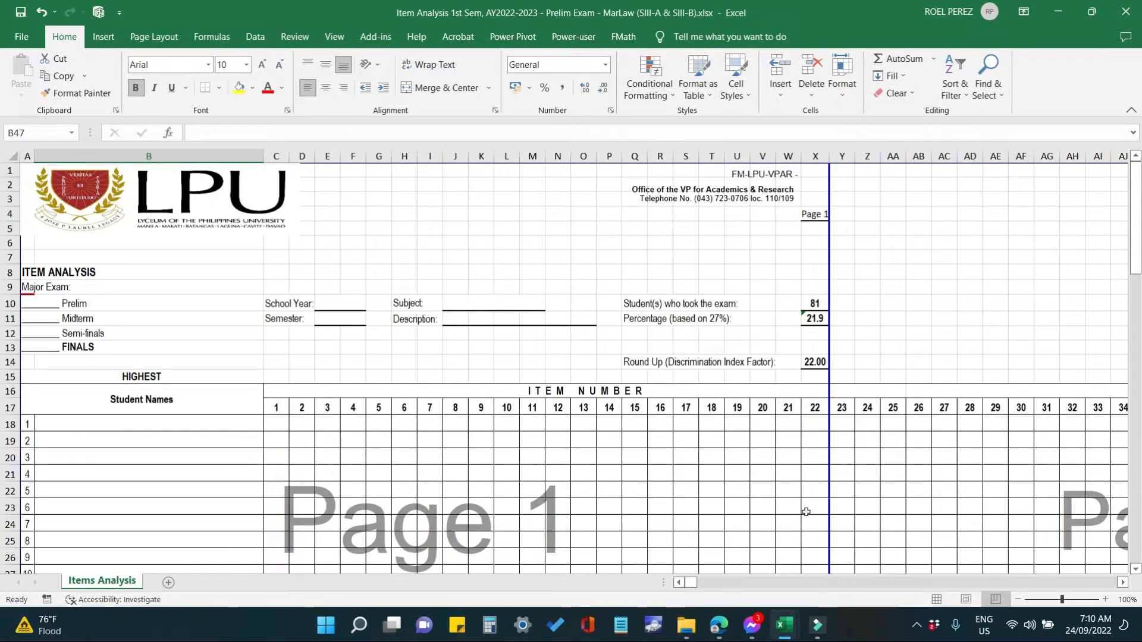
Switch to the Marlaw Item Analysis sorting workbook and enter the scores 41 in A8 and 40 in A30.
{"action": "mouse_move", "coordinate": [817, 624]}
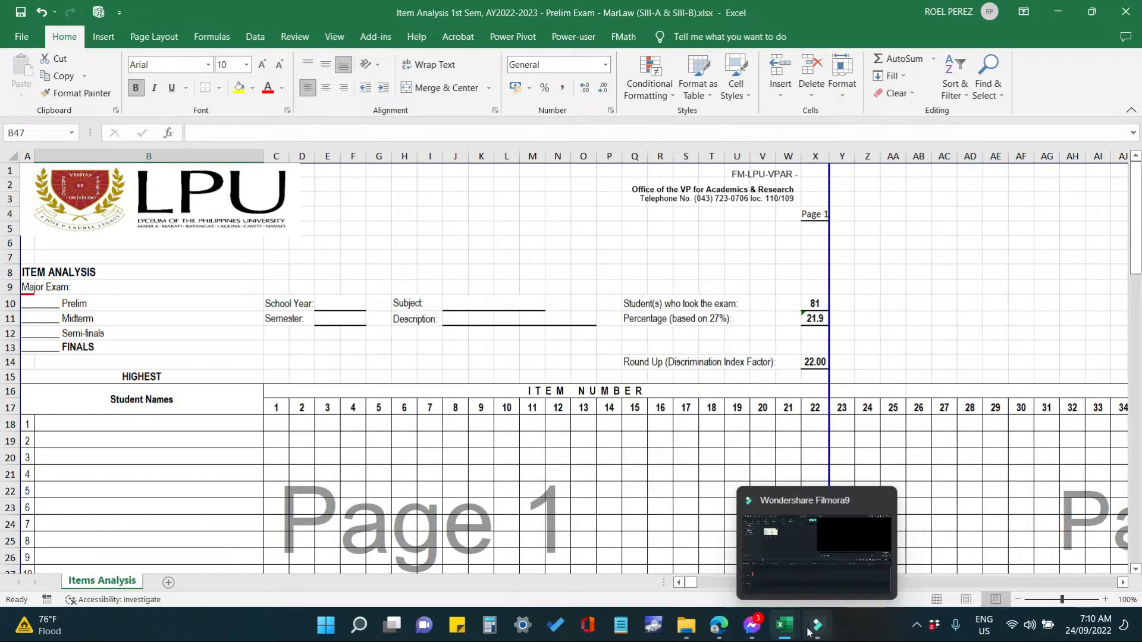
{"action": "left_click", "coordinate": [784, 554]}
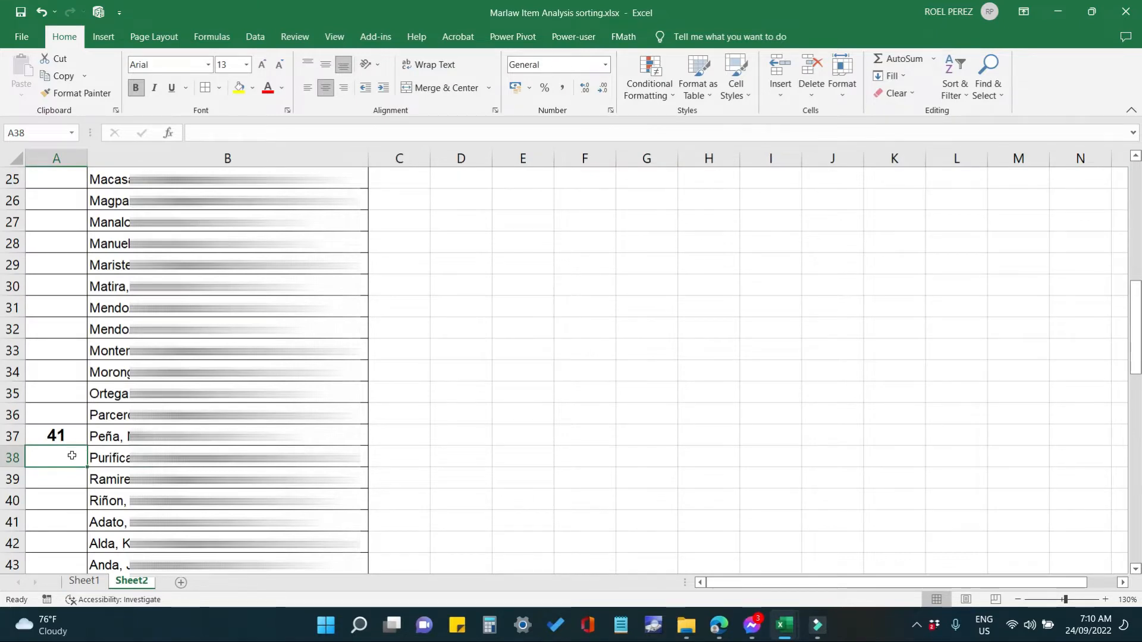
{"action": "scroll", "coordinate": [71, 419], "scroll_direction": "up", "scroll_amount": 8}
{"action": "left_click", "coordinate": [65, 331]}
{"action": "type", "text": "41"}
{"action": "key", "text": "Return"}
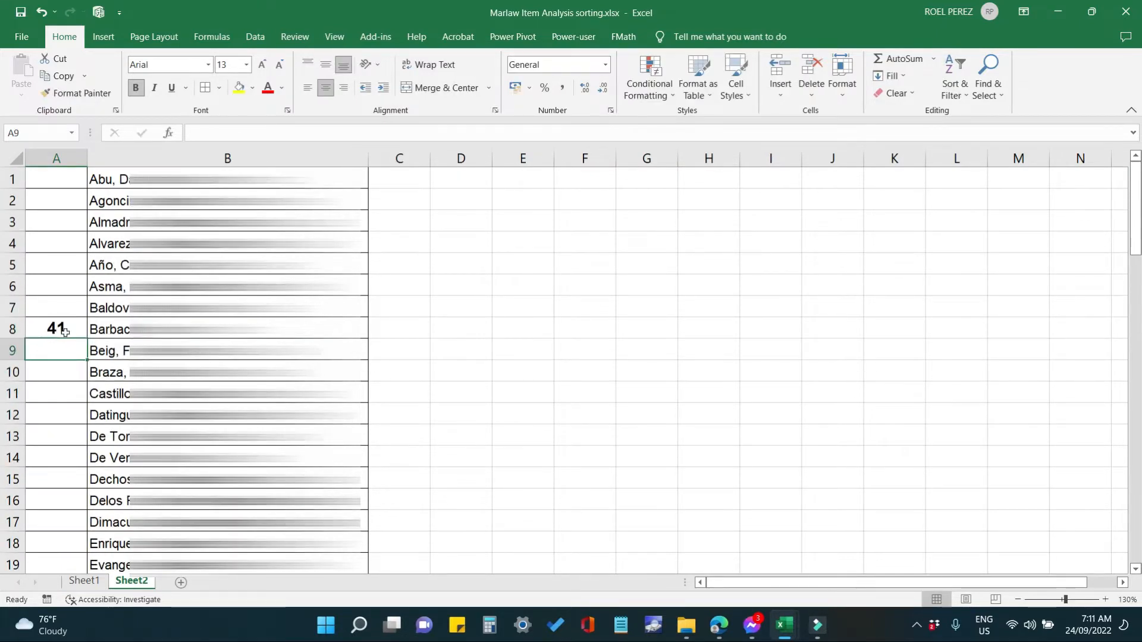
{"action": "scroll", "coordinate": [92, 394], "scroll_direction": "down", "scroll_amount": 6}
{"action": "left_click", "coordinate": [65, 414]}
{"action": "type", "text": "40"}
{"action": "key", "text": "Return"}
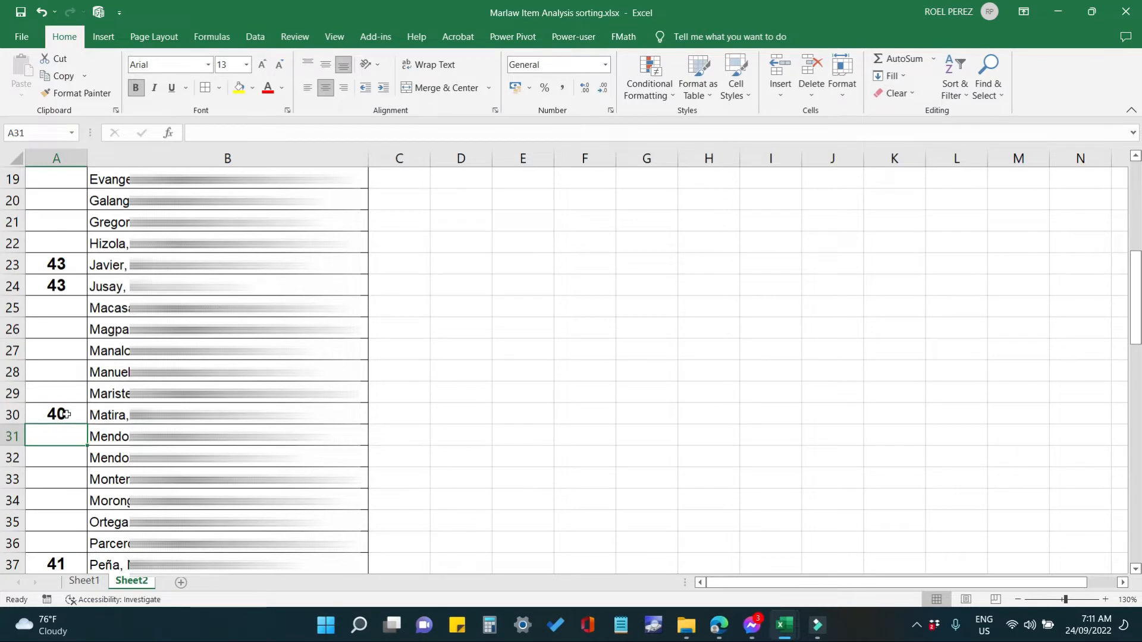
Enter the score 39 beside the students in A11 and A55.
{"action": "scroll", "coordinate": [126, 470], "scroll_direction": "up", "scroll_amount": 6}
{"action": "left_click", "coordinate": [57, 393]}
{"action": "type", "text": "39"}
{"action": "key", "text": "Return"}
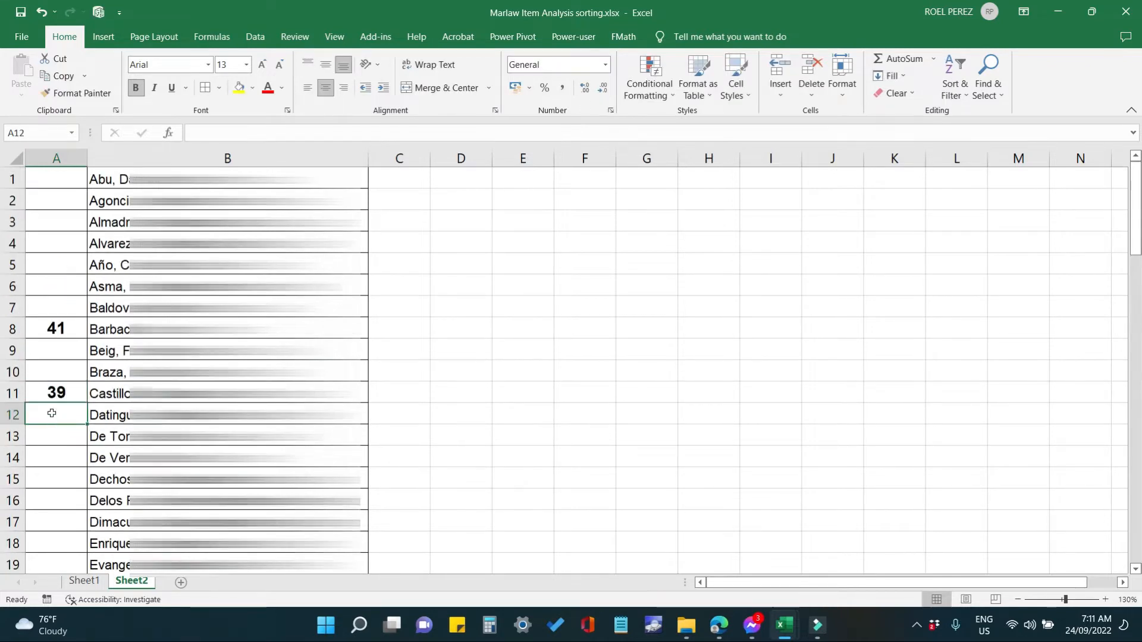
{"action": "scroll", "coordinate": [66, 410], "scroll_direction": "down", "scroll_amount": 13}
{"action": "left_click", "coordinate": [44, 499]}
{"action": "type", "text": "39"}
{"action": "key", "text": "Return"}
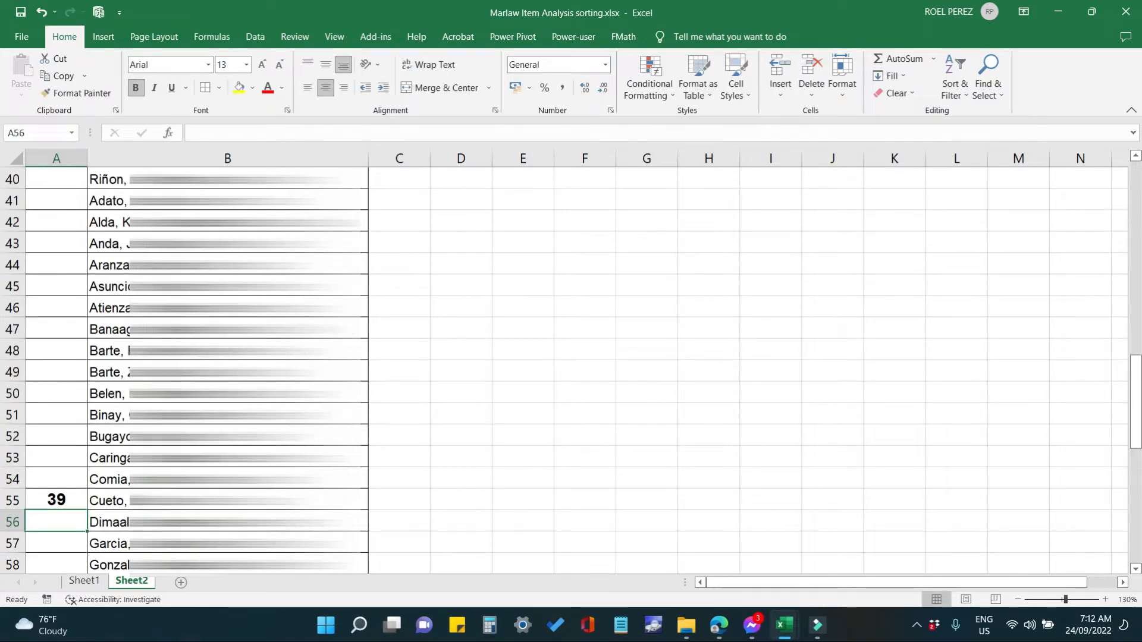
Enter the score 38 in A14, then go to A82 at the end of the list.
{"action": "scroll", "coordinate": [53, 475], "scroll_direction": "up", "scroll_amount": 13}
{"action": "left_click", "coordinate": [58, 457]}
{"action": "type", "text": "38"}
{"action": "key", "text": "Return"}
{"action": "scroll", "coordinate": [53, 475], "scroll_direction": "down", "scroll_amount": 13}
{"action": "scroll", "coordinate": [50, 524], "scroll_direction": "down", "scroll_amount": 9}
{"action": "left_click", "coordinate": [55, 502]}
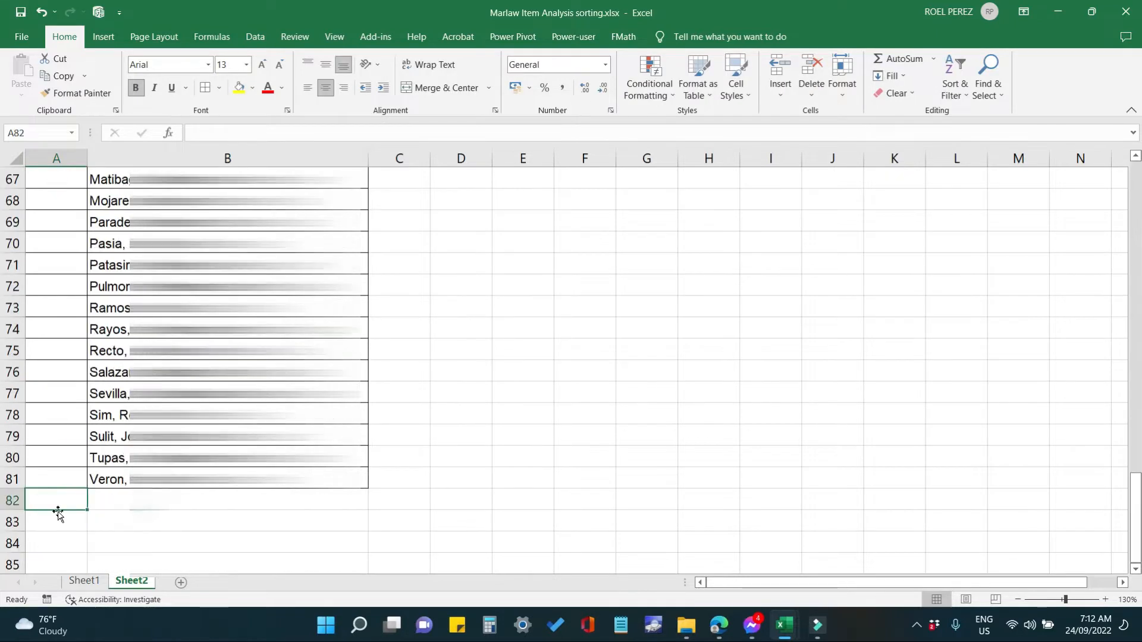
Enter a COUNT formula in D1 that counts the scores in A1:A81.
{"action": "scroll", "coordinate": [604, 507], "scroll_direction": "up", "scroll_amount": 20}
{"action": "left_click", "coordinate": [474, 181]}
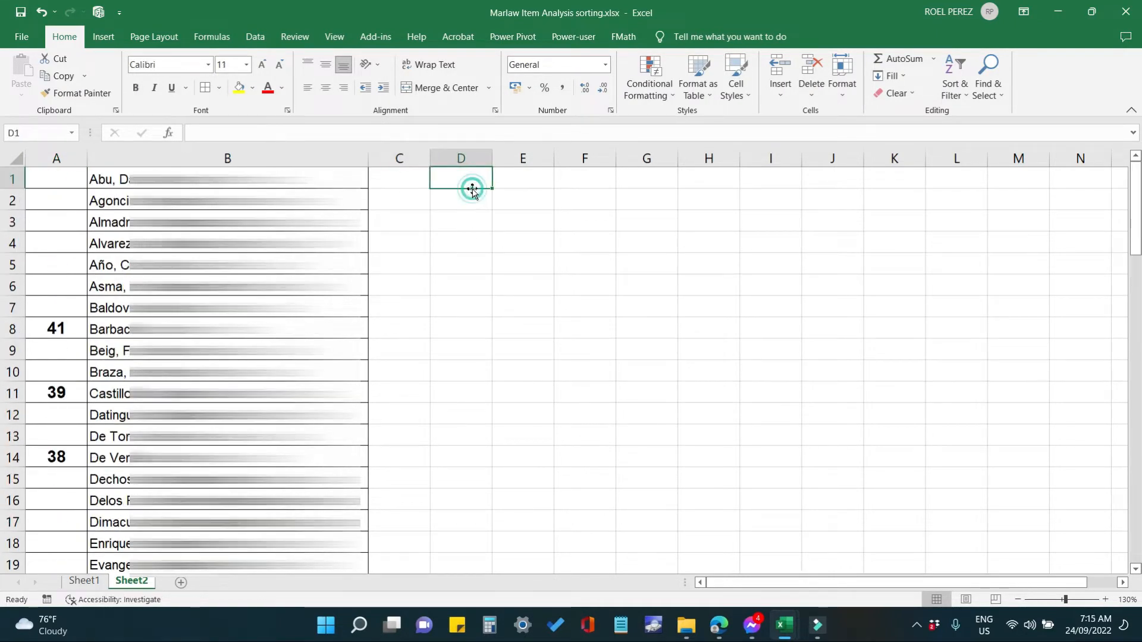
{"action": "type", "text": "="}
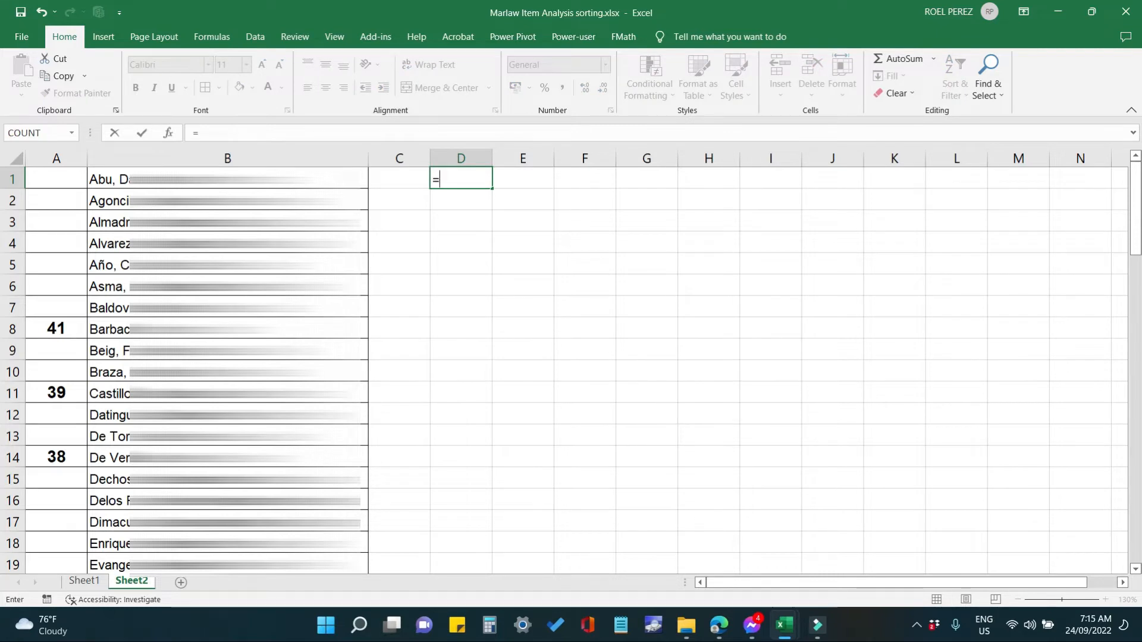
{"action": "type", "text": "co"}
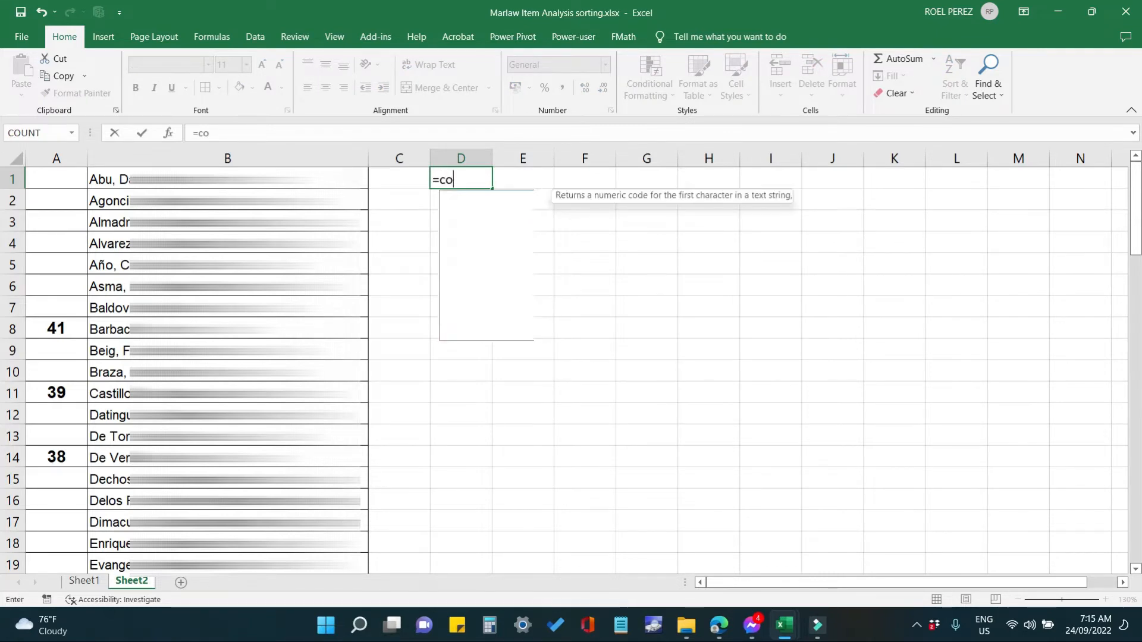
{"action": "type", "text": "unt("}
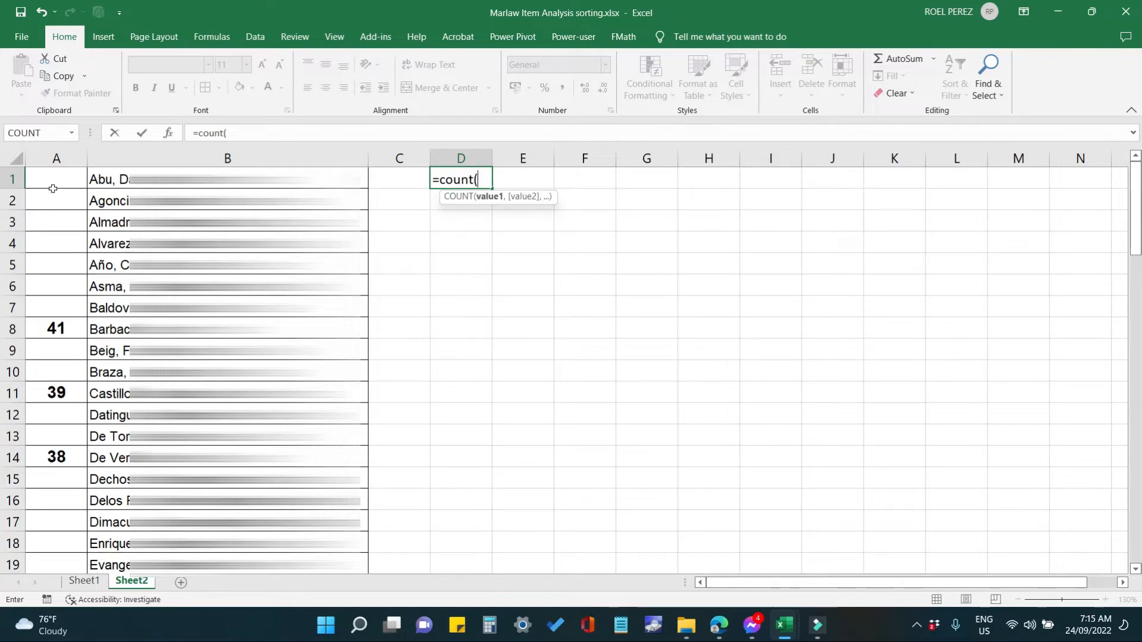
{"action": "left_click_drag", "start_coordinate": [51, 178], "coordinate": [37, 583]}
{"action": "left_click_drag", "start_coordinate": [37, 583], "coordinate": [52, 439]}
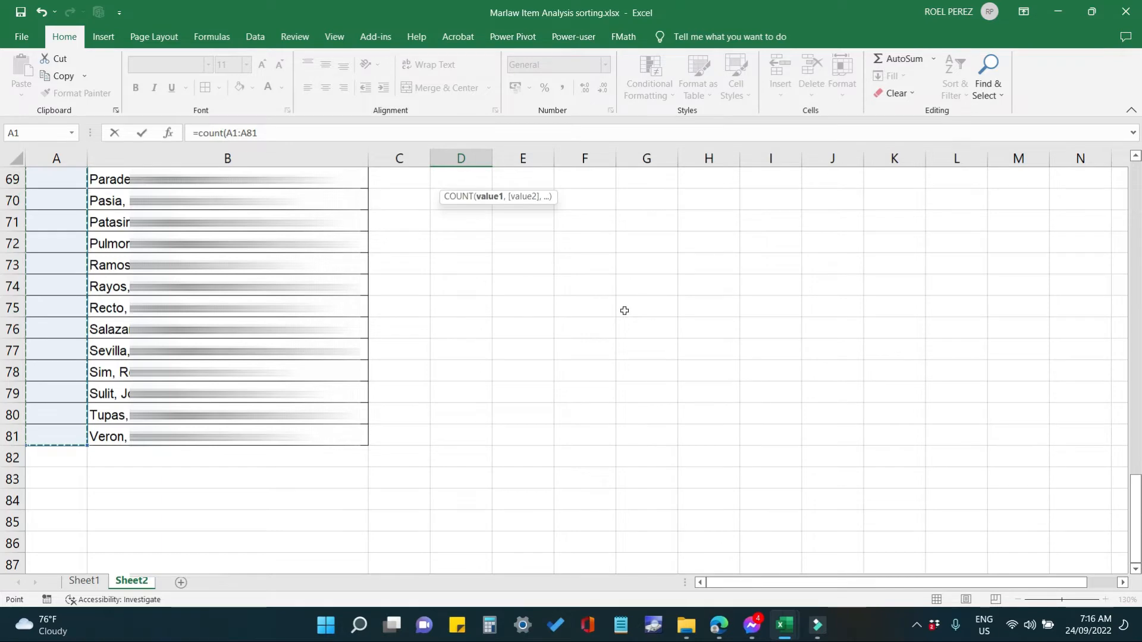
{"action": "type", "text": ")"}
{"action": "key", "text": "Return"}
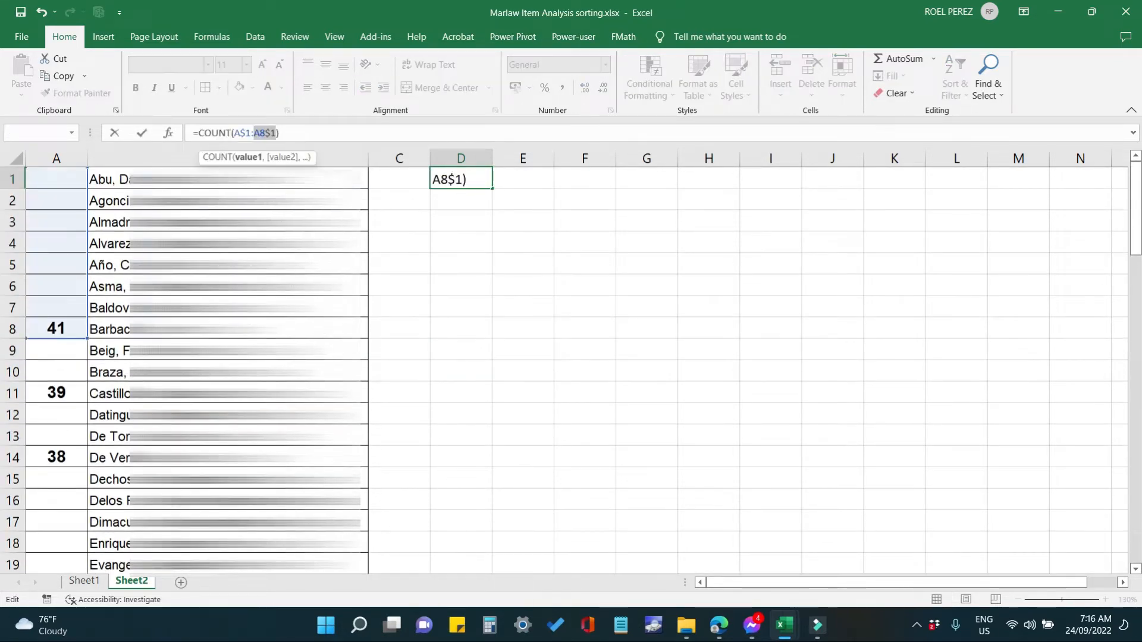
Lock the rows in D1's formula as =COUNT(A$1:A$81) and fill it down to D81.
{"action": "left_click", "coordinate": [233, 132]}
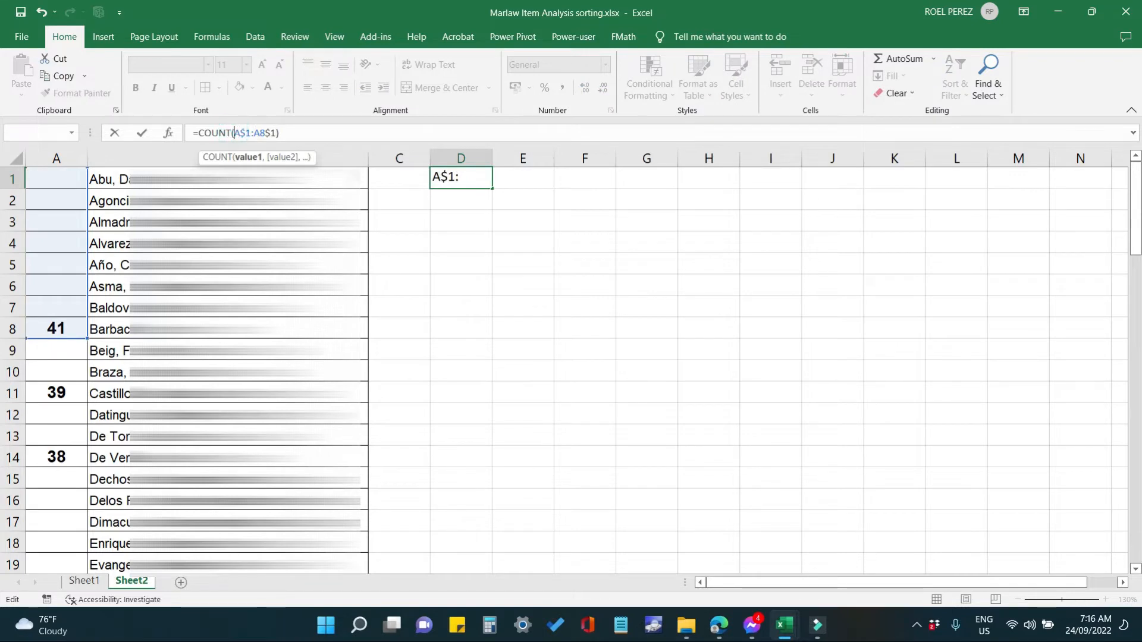
{"action": "type", "text": "$"}
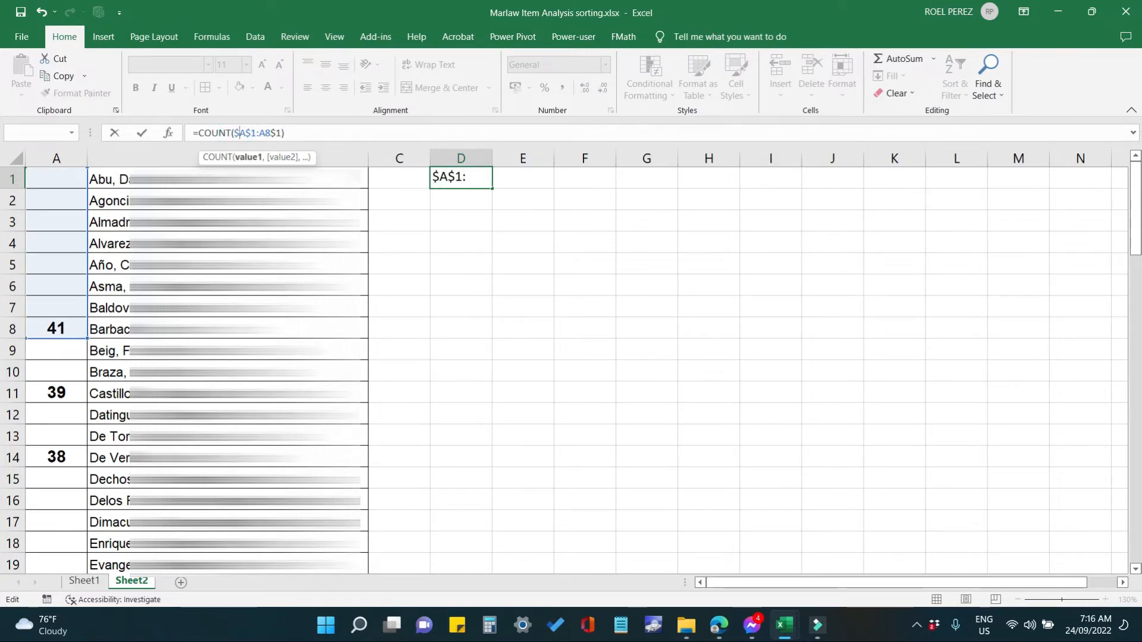
{"action": "left_click", "coordinate": [257, 132]}
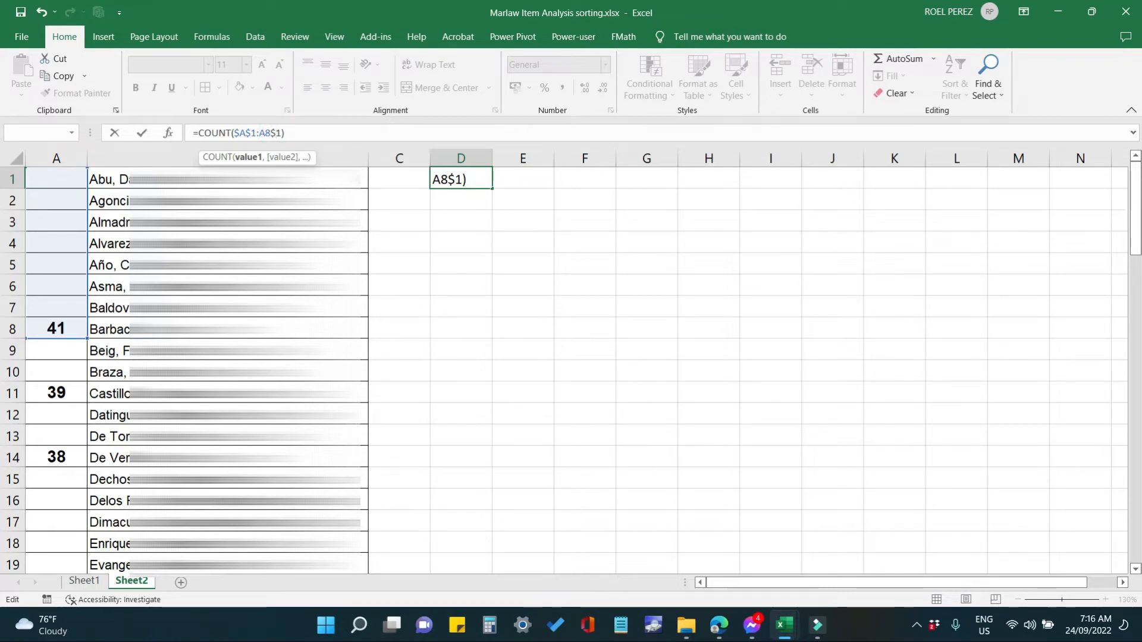
{"action": "key", "text": "BackSpace"}
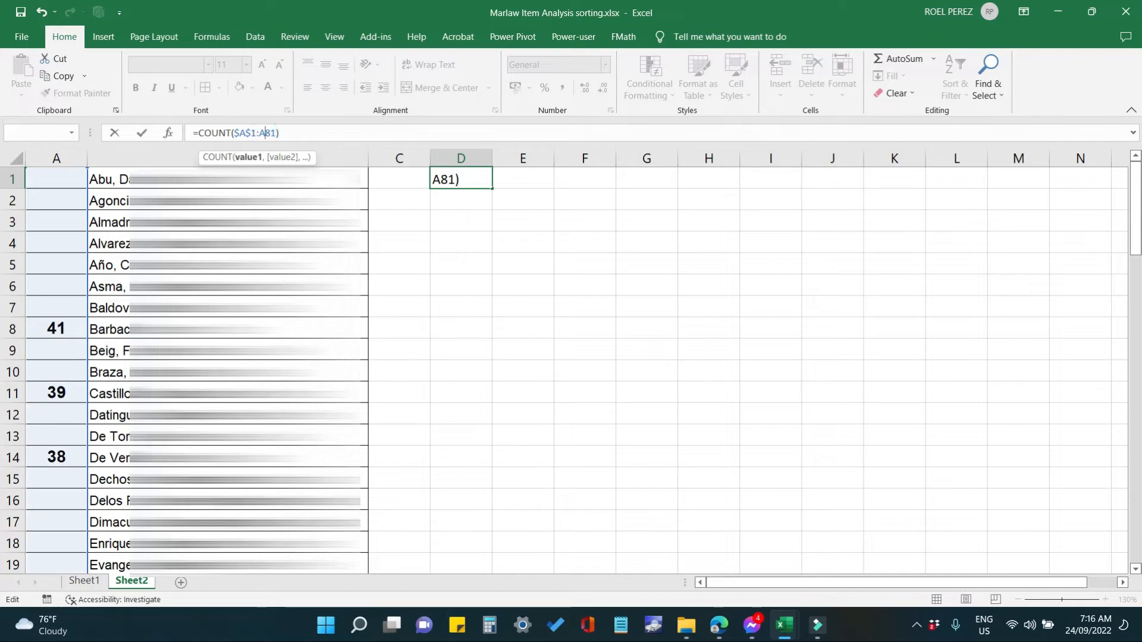
{"action": "type", "text": "$"}
{"action": "left_click", "coordinate": [234, 133]}
{"action": "key", "text": "Delete"}
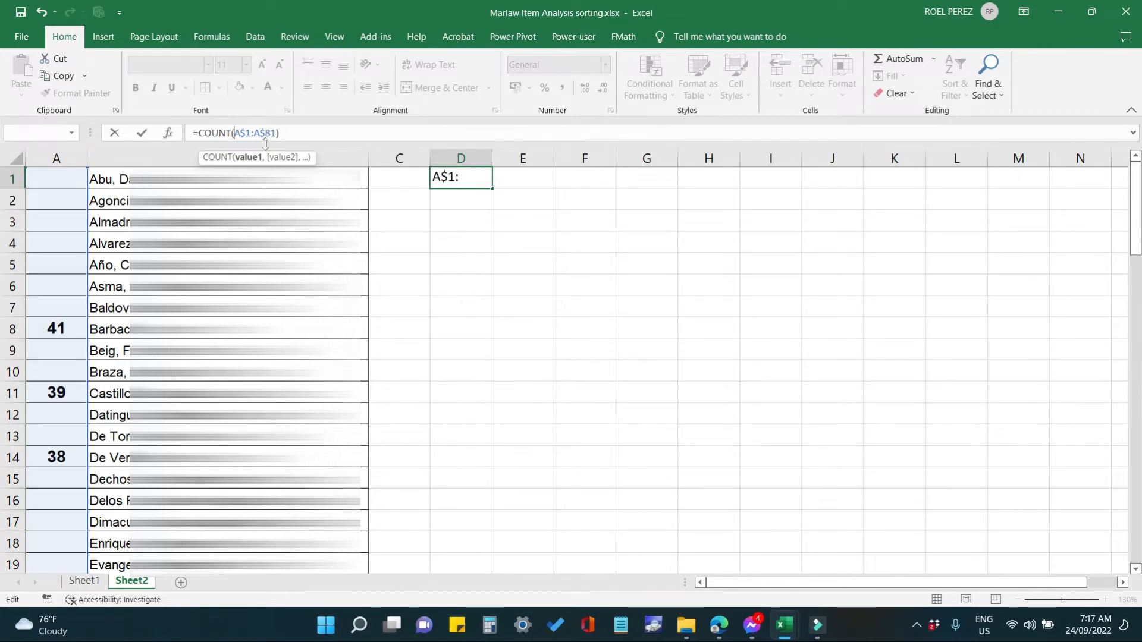
{"action": "key", "text": "Return"}
{"action": "left_click", "coordinate": [460, 179]}
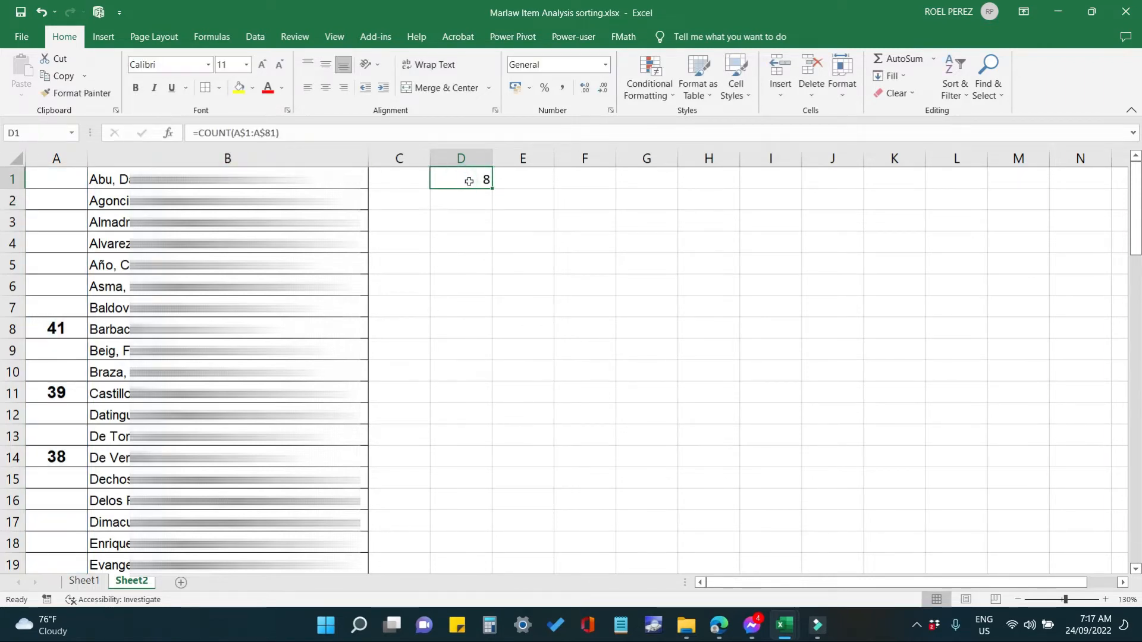
{"action": "left_click_drag", "start_coordinate": [491, 189], "coordinate": [487, 481]}
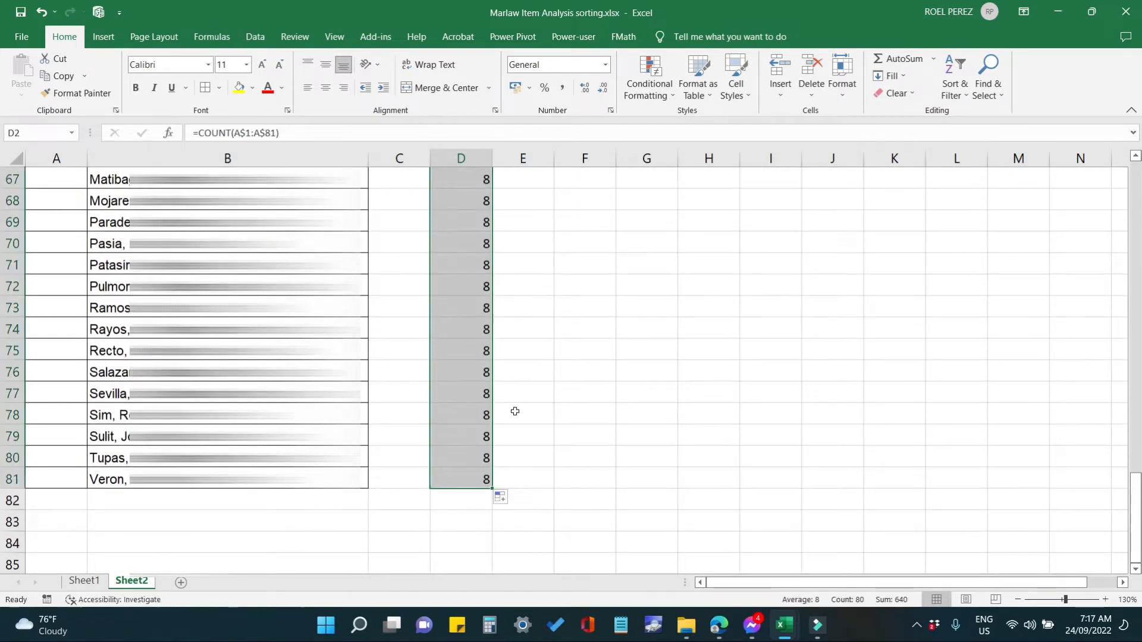
Enter the score 37 beside the students in A59 and A7.
{"action": "scroll", "coordinate": [42, 389], "scroll_direction": "up", "scroll_amount": 6}
{"action": "left_click", "coordinate": [41, 393]}
{"action": "type", "text": "37"}
{"action": "key", "text": "Return"}
{"action": "scroll", "coordinate": [43, 408], "scroll_direction": "up", "scroll_amount": 4}
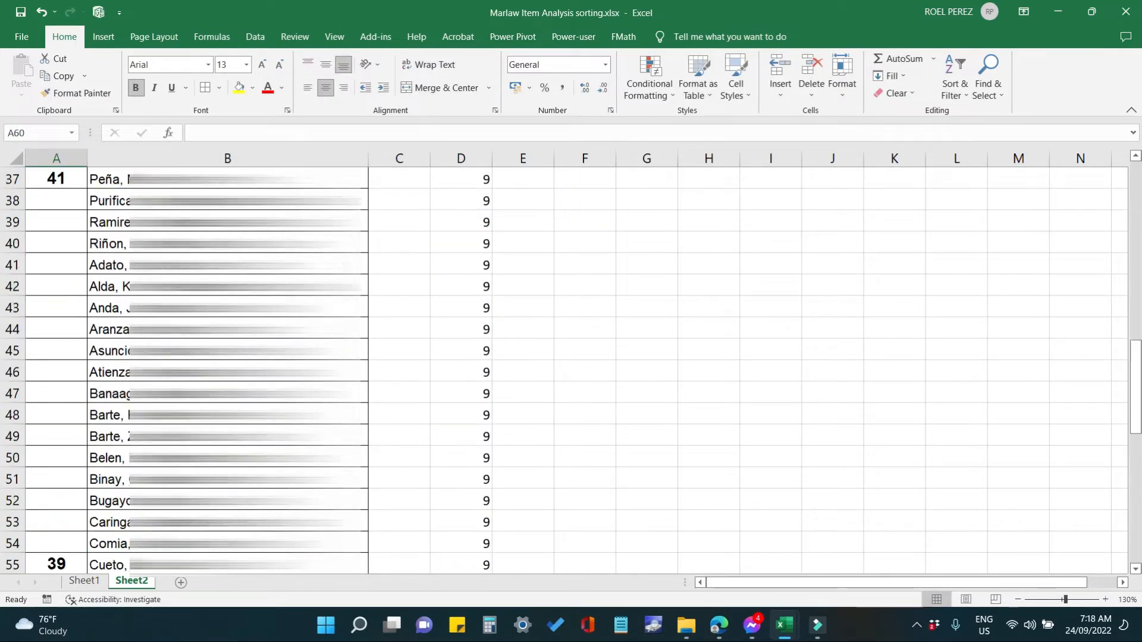
{"action": "scroll", "coordinate": [53, 333], "scroll_direction": "up", "scroll_amount": 12}
{"action": "left_click", "coordinate": [52, 308]}
{"action": "type", "text": "37"}
{"action": "key", "text": "Return"}
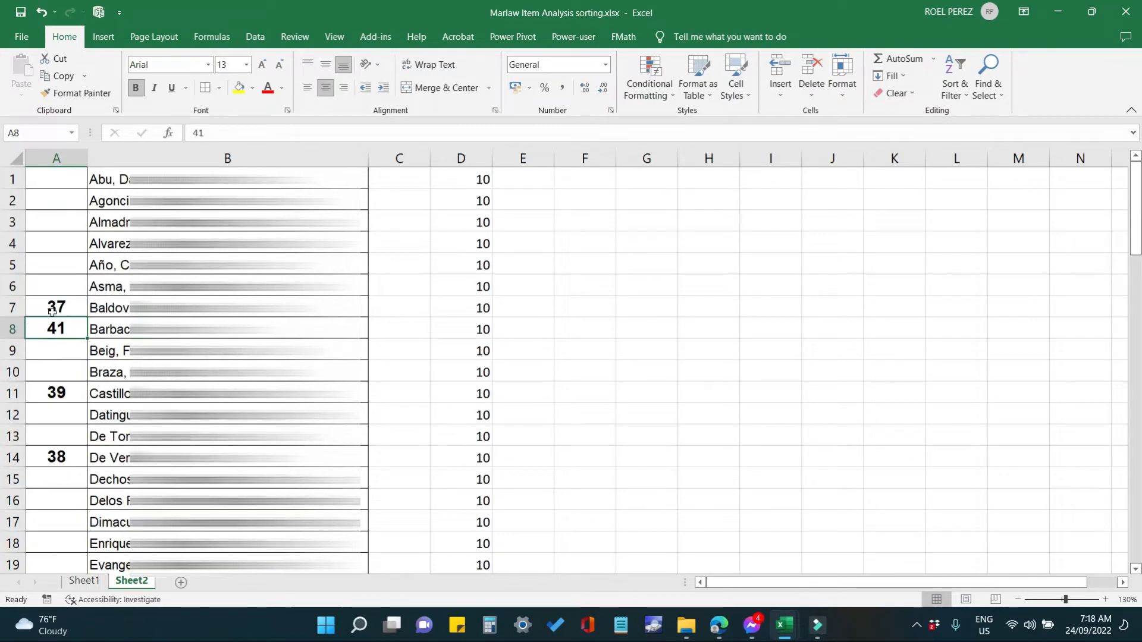
Enter the score 37 beside the students in A20 and A33.
{"action": "scroll", "coordinate": [52, 310], "scroll_direction": "down", "scroll_amount": 3}
{"action": "left_click", "coordinate": [48, 393]}
{"action": "type", "text": "37"}
{"action": "key", "text": "Return"}
{"action": "scroll", "coordinate": [108, 451], "scroll_direction": "down", "scroll_amount": 3}
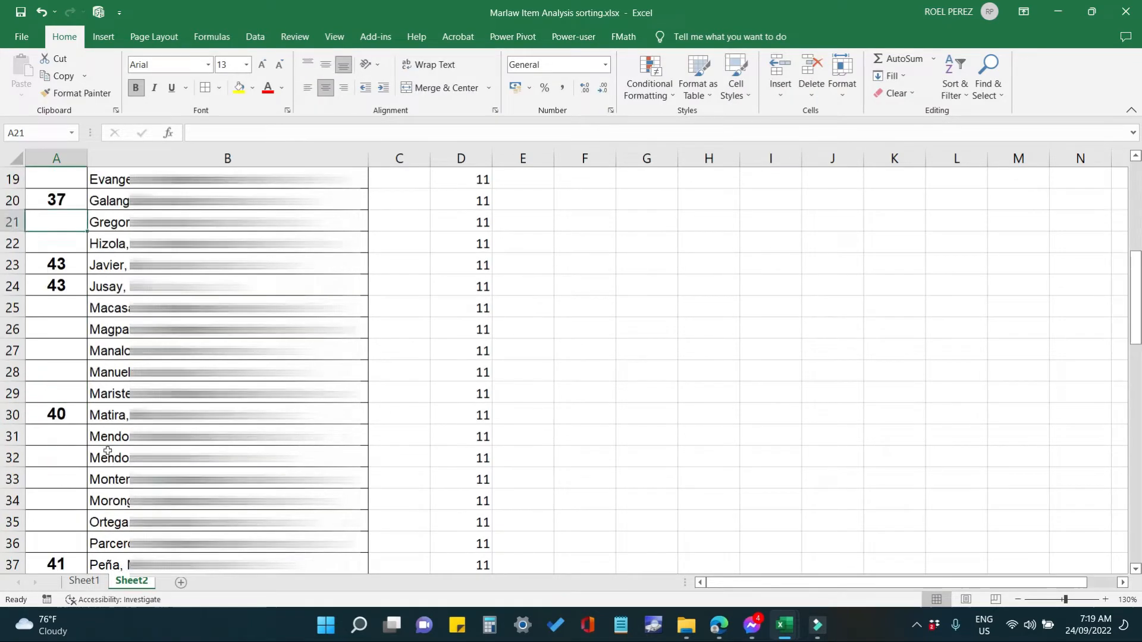
{"action": "left_click", "coordinate": [48, 482]}
{"action": "type", "text": "37"}
{"action": "key", "text": "Return"}
Enter the score 36 beside the students in A71 and A76.
{"action": "scroll", "coordinate": [61, 511], "scroll_direction": "down", "scroll_amount": 12}
{"action": "left_click", "coordinate": [60, 521]}
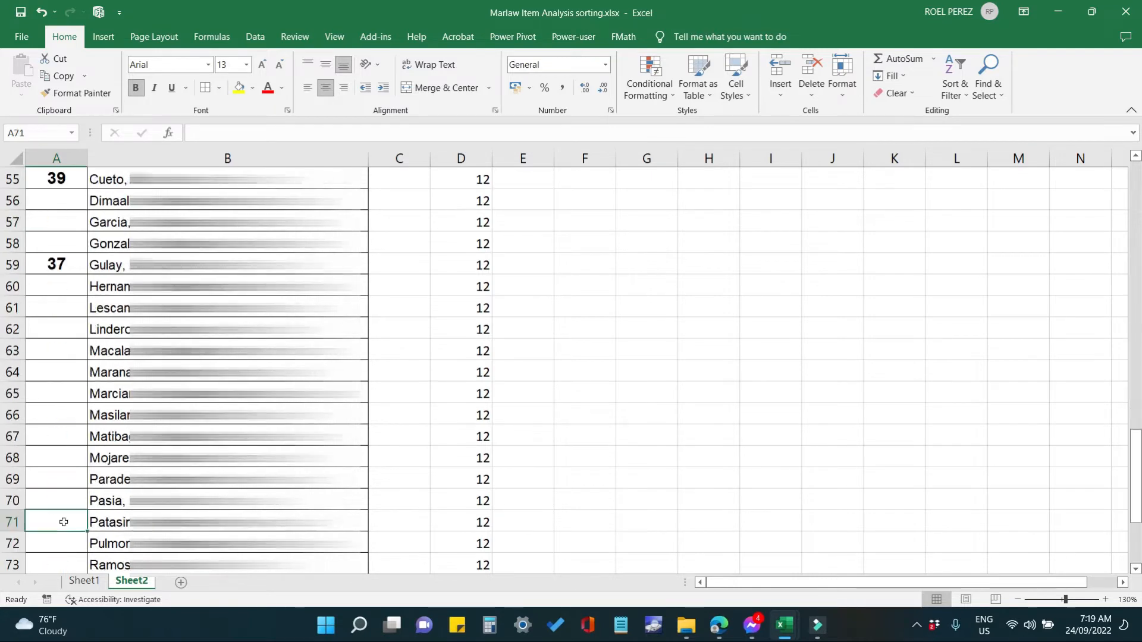
{"action": "type", "text": "36"}
{"action": "key", "text": "Return"}
{"action": "scroll", "coordinate": [61, 522], "scroll_direction": "down", "scroll_amount": 4}
{"action": "left_click", "coordinate": [56, 371]}
{"action": "type", "text": "36"}
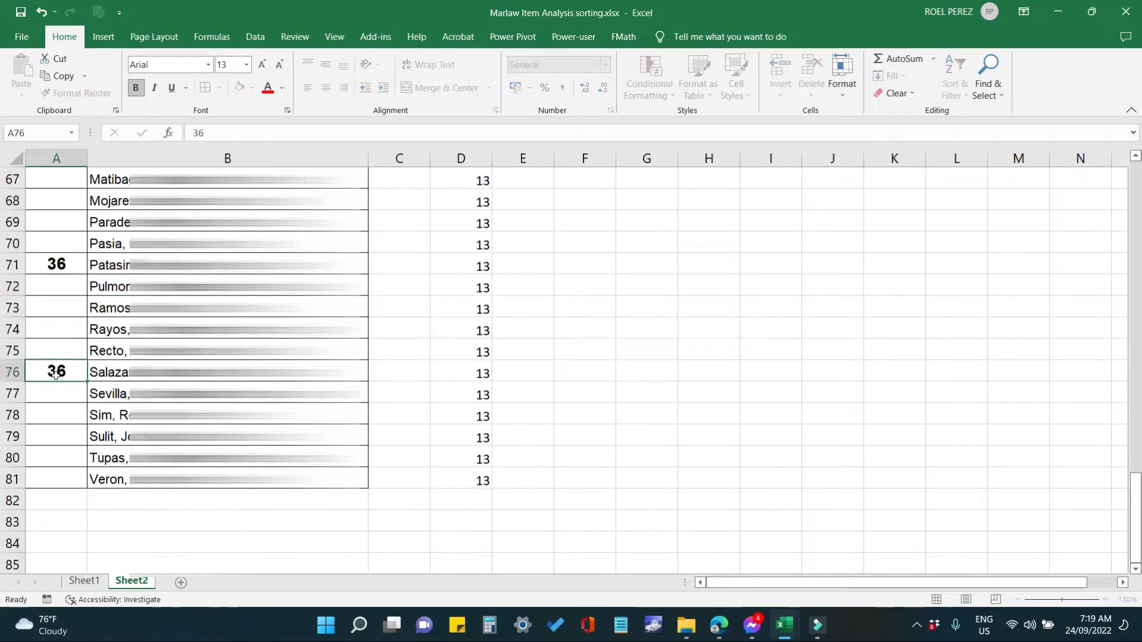
{"action": "key", "text": "Return"}
Enter the score 36 beside the students in A5, A34 and A38.
{"action": "scroll", "coordinate": [60, 372], "scroll_direction": "up", "scroll_amount": 20}
{"action": "left_click", "coordinate": [60, 265]}
{"action": "type", "text": "36"}
{"action": "key", "text": "Return"}
{"action": "scroll", "coordinate": [72, 405], "scroll_direction": "down", "scroll_amount": 6}
{"action": "left_click", "coordinate": [52, 500]}
{"action": "type", "text": "36"}
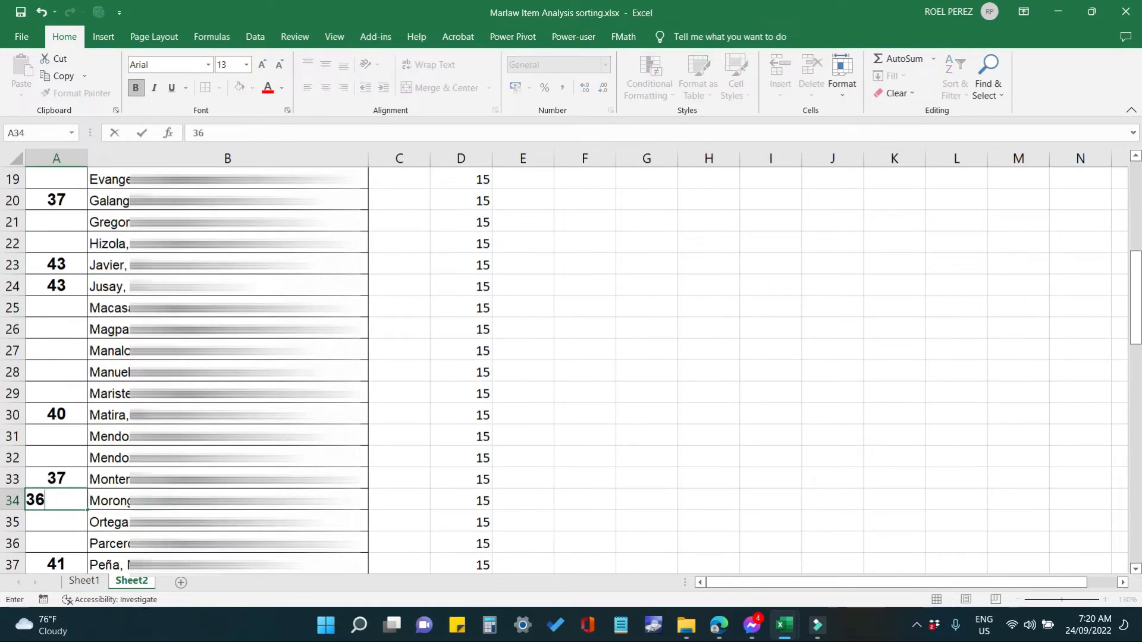
{"action": "key", "text": "Return"}
{"action": "scroll", "coordinate": [52, 499], "scroll_direction": "down", "scroll_amount": 2}
{"action": "left_click", "coordinate": [57, 457]}
{"action": "type", "text": "36"}
{"action": "key", "text": "Return"}
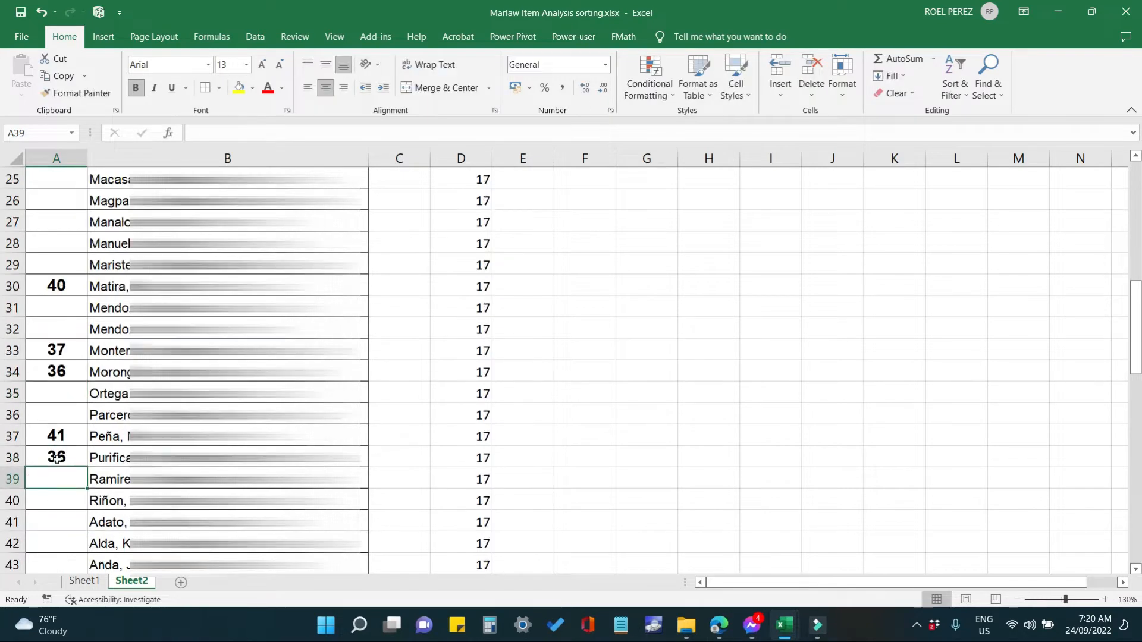
Enter the score 35 beside the students in A16, A17, A19 and A31.
{"action": "scroll", "coordinate": [56, 458], "scroll_direction": "up", "scroll_amount": 4}
{"action": "left_click", "coordinate": [52, 241]}
{"action": "type", "text": "35"}
{"action": "key", "text": "Return"}
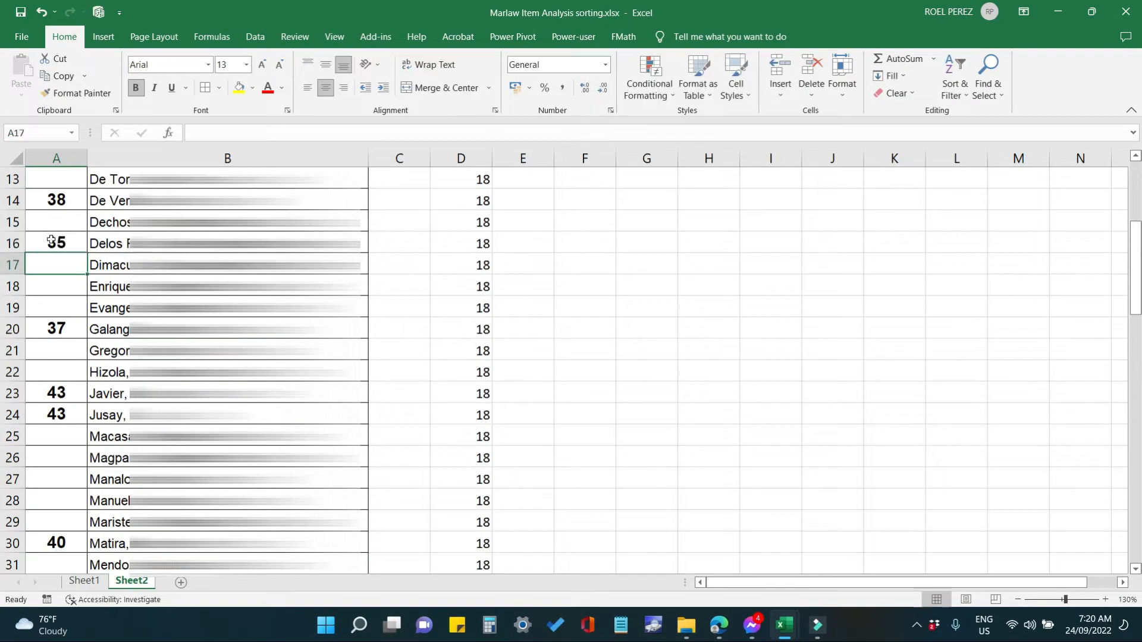
{"action": "type", "text": "35"}
{"action": "key", "text": "Return"}
{"action": "key", "text": "Return"}
{"action": "type", "text": "35"}
{"action": "key", "text": "Return"}
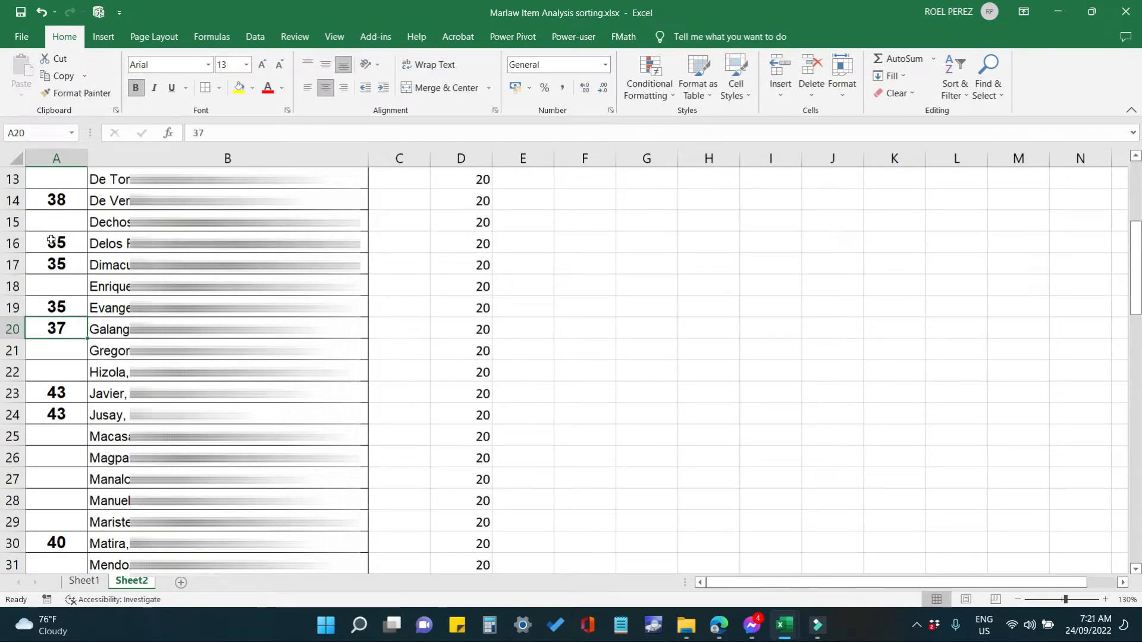
{"action": "scroll", "coordinate": [60, 512], "scroll_direction": "down", "scroll_amount": 1}
{"action": "left_click", "coordinate": [56, 500]}
{"action": "type", "text": "35"}
{"action": "key", "text": "Return"}
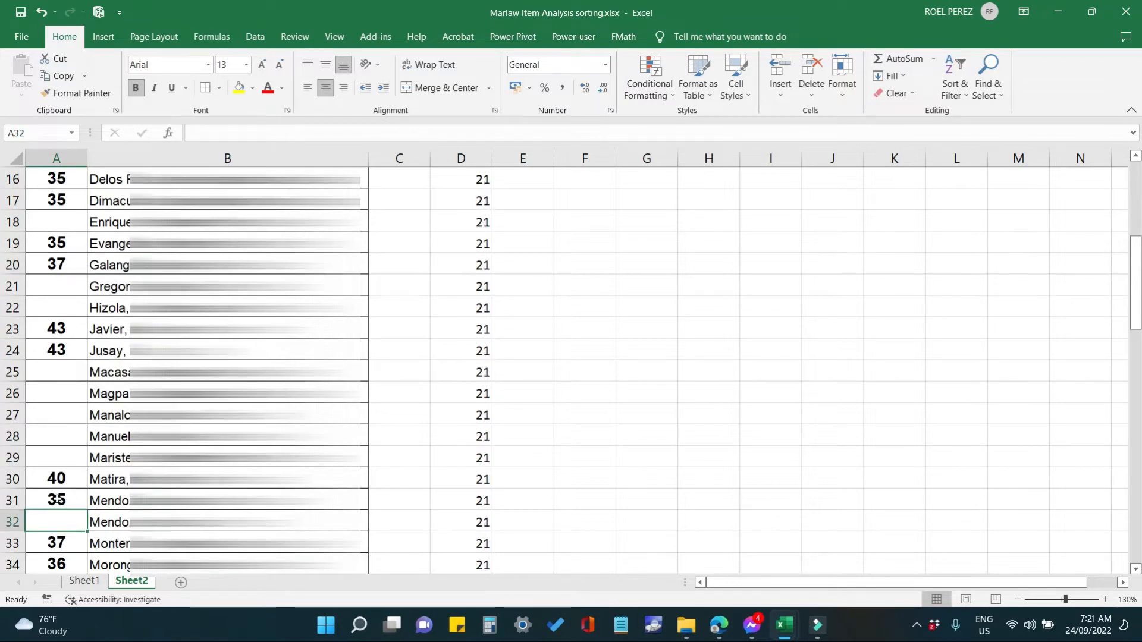
Enter the score 34 beside the students in A72 and A15.
{"action": "scroll", "coordinate": [57, 499], "scroll_direction": "down", "scroll_amount": 17}
{"action": "left_click", "coordinate": [57, 289]}
{"action": "type", "text": "34"}
{"action": "key", "text": "Return"}
{"action": "scroll", "coordinate": [56, 289], "scroll_direction": "up", "scroll_amount": 17}
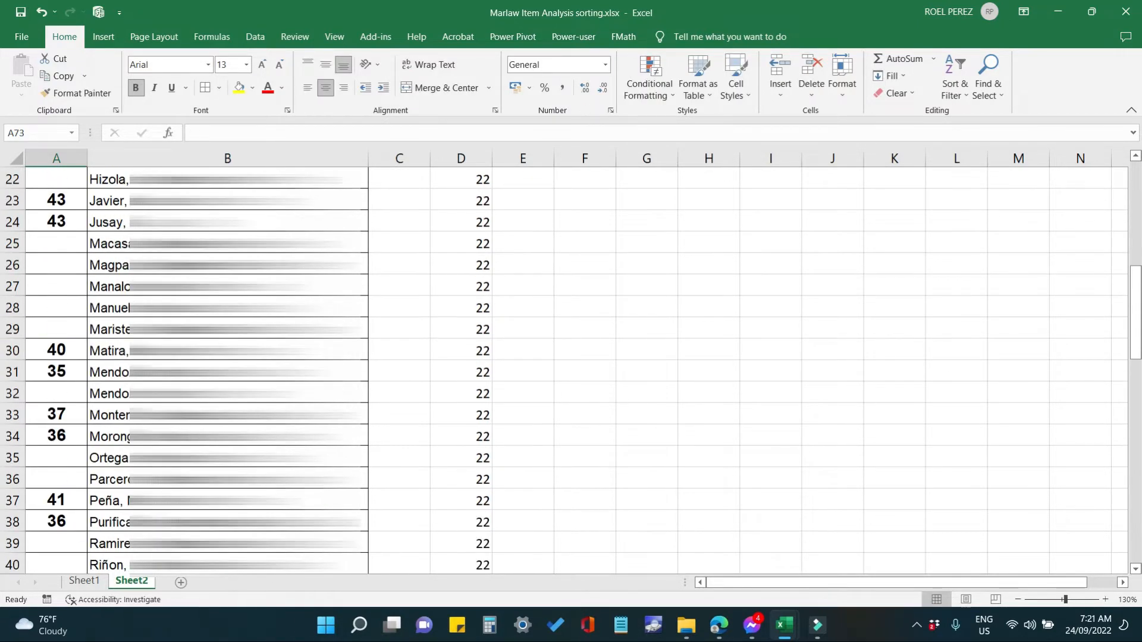
{"action": "scroll", "coordinate": [105, 322], "scroll_direction": "up", "scroll_amount": 1}
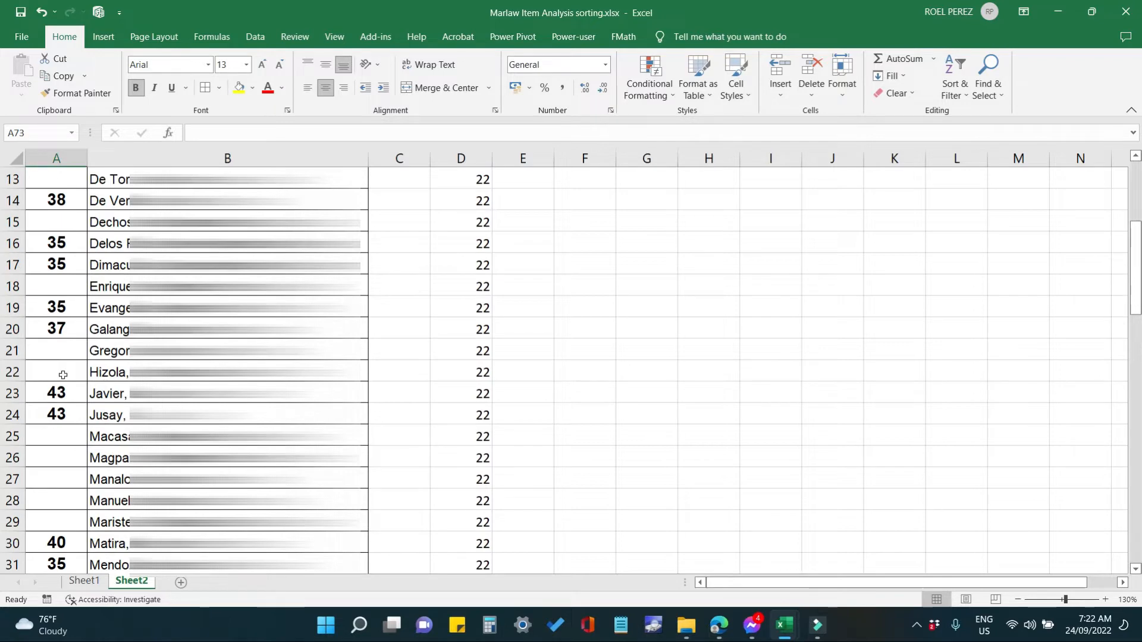
{"action": "left_click", "coordinate": [55, 222]}
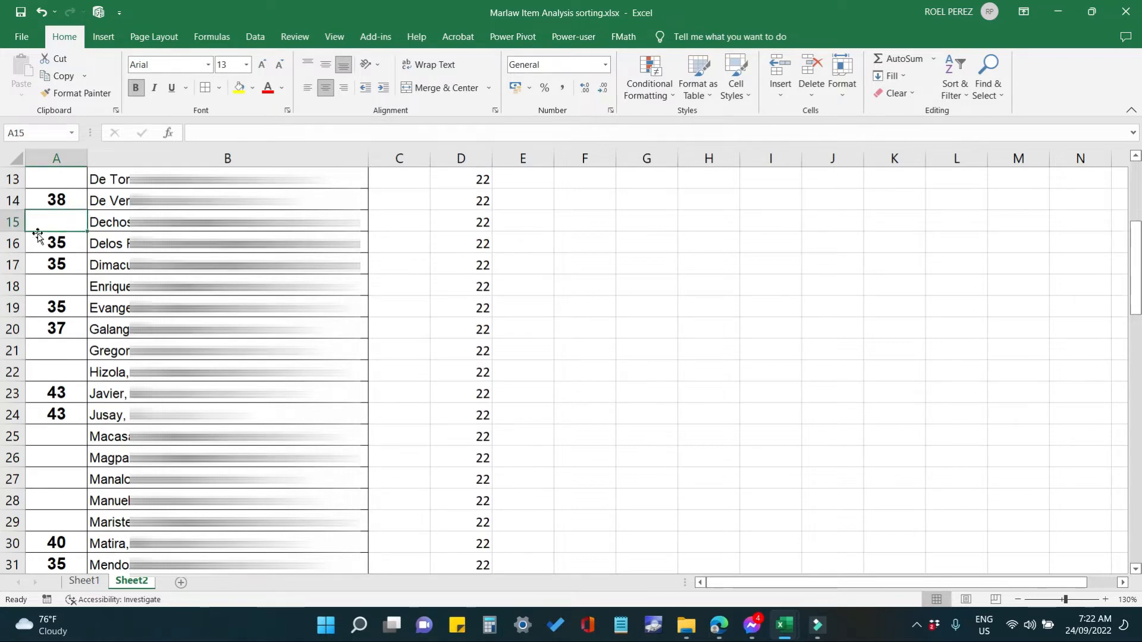
{"action": "type", "text": "34"}
{"action": "key", "text": "Return"}
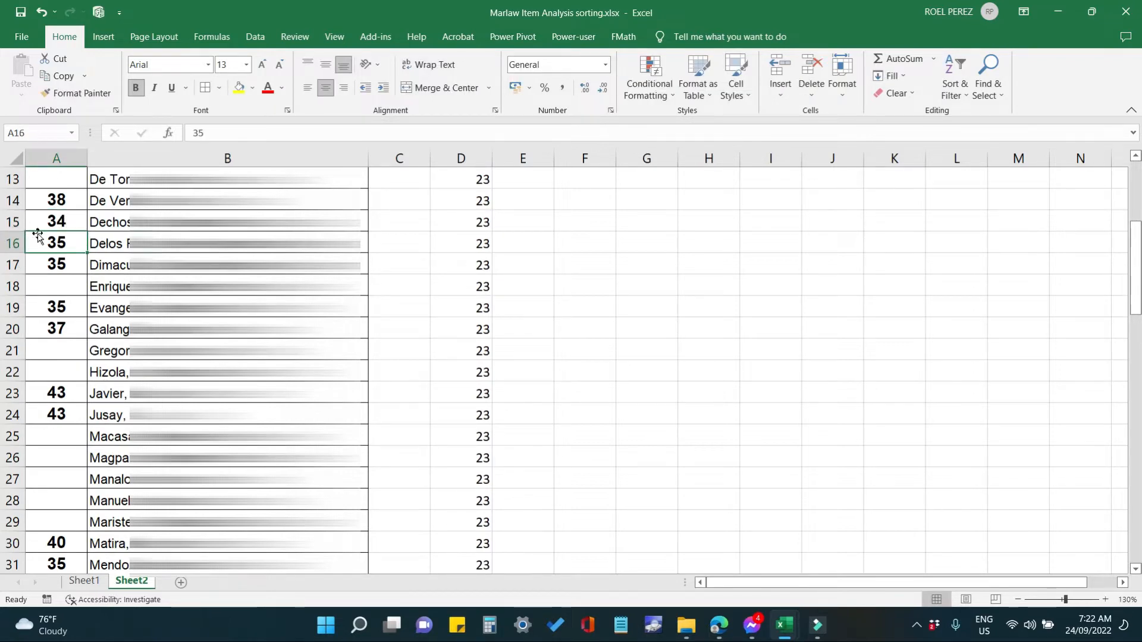
Enter the score 34 beside the students in A18 and A29.
{"action": "left_click", "coordinate": [47, 288]}
{"action": "type", "text": "34"}
{"action": "key", "text": "Return"}
{"action": "left_click", "coordinate": [39, 521]}
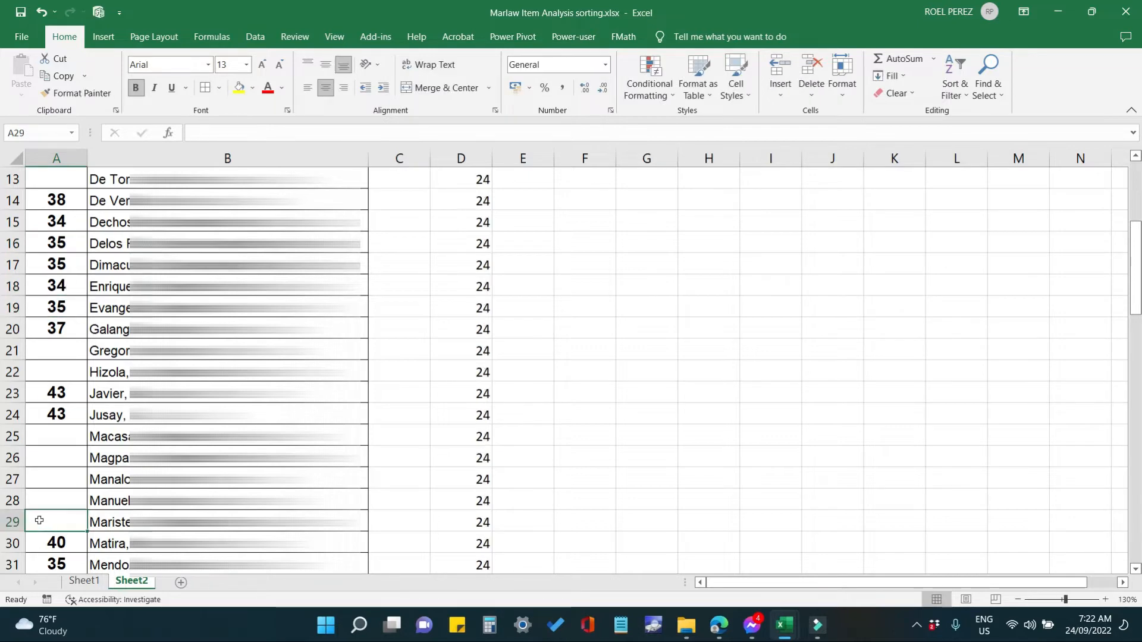
{"action": "type", "text": "34"}
{"action": "key", "text": "Return"}
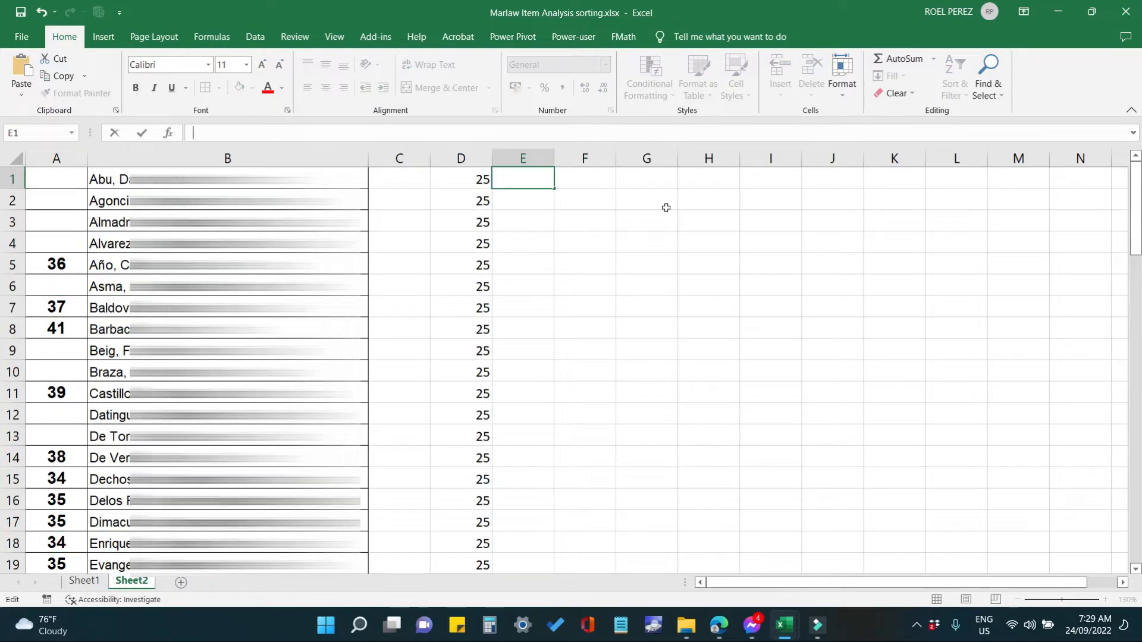
Enter the formula =COUNTIF(A1:A81,"<34") in E1 to count the scores below 34.
{"action": "type", "text": "=COUNT"}
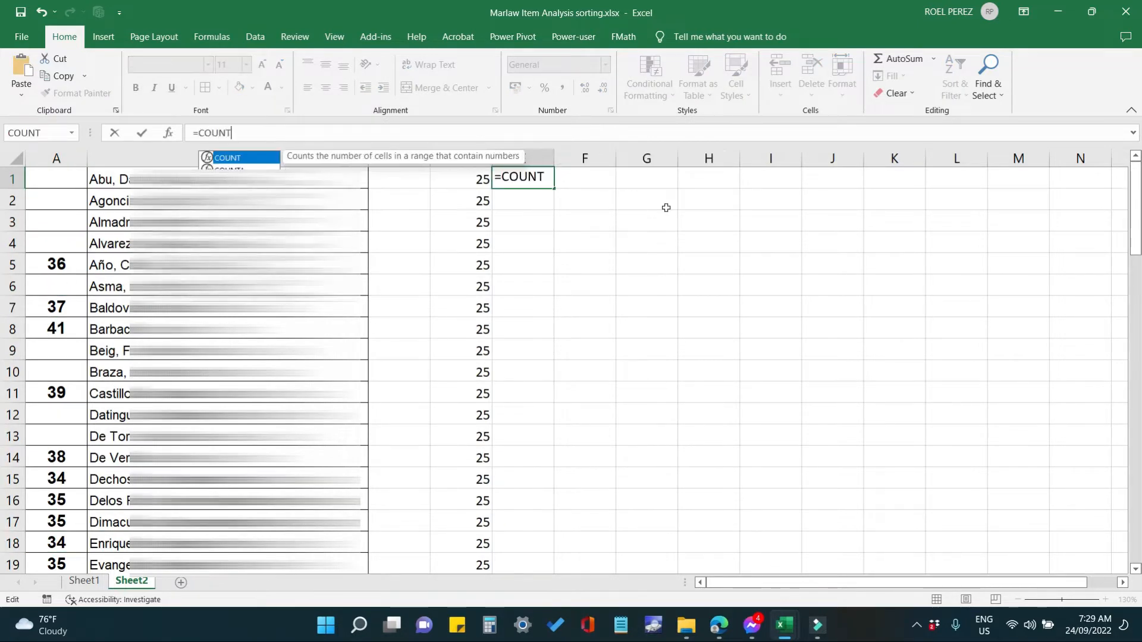
{"action": "type", "text": "IF"}
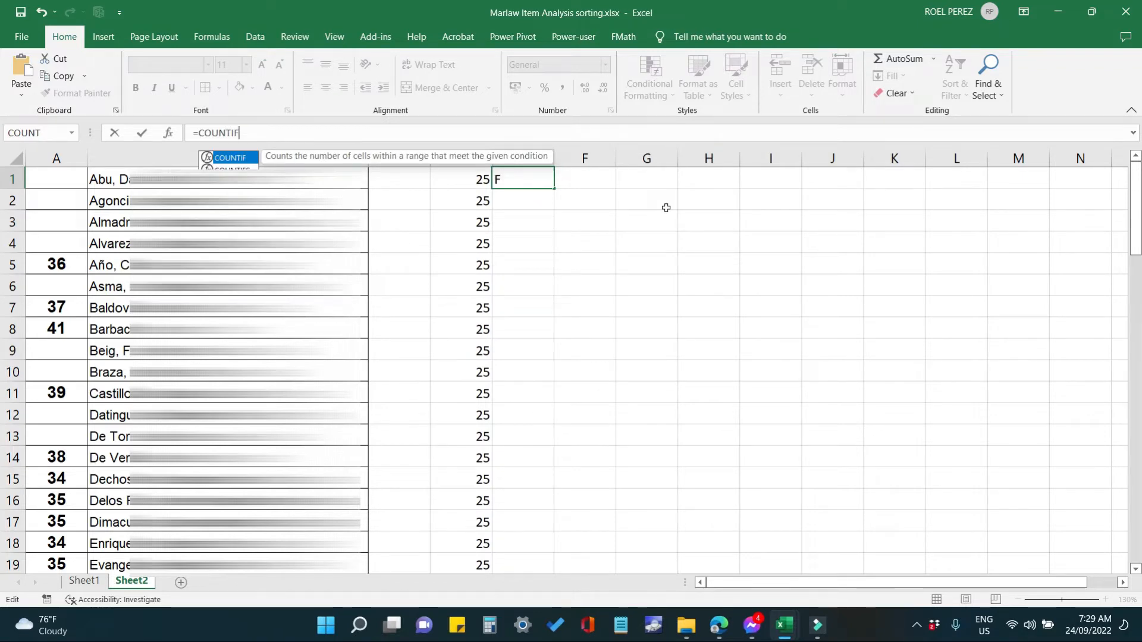
{"action": "type", "text": "("}
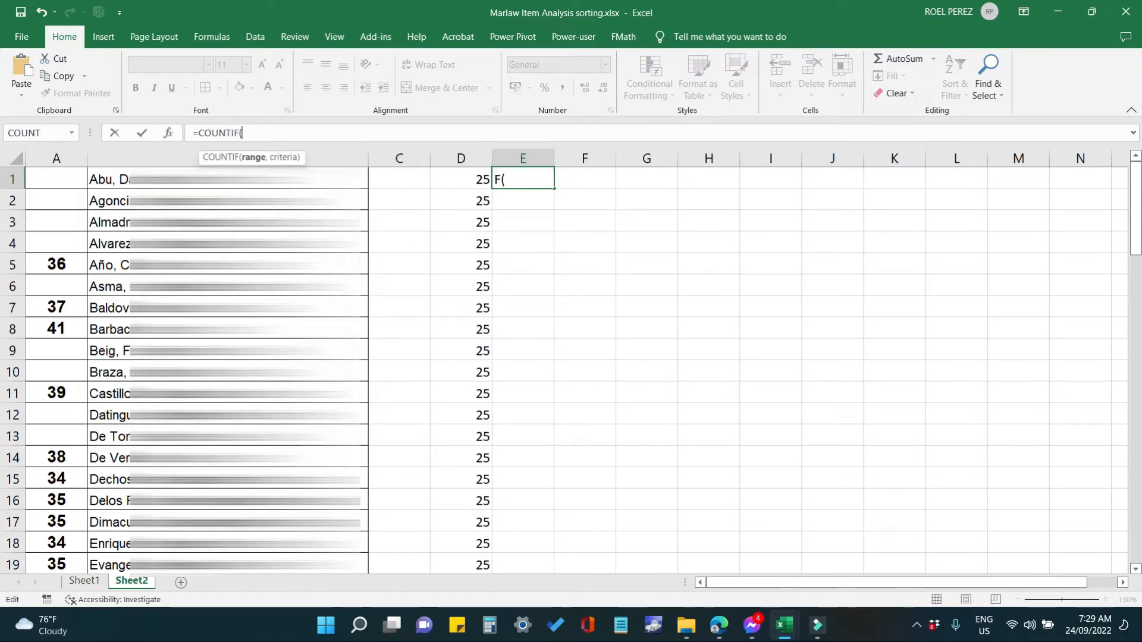
{"action": "left_click", "coordinate": [50, 178]}
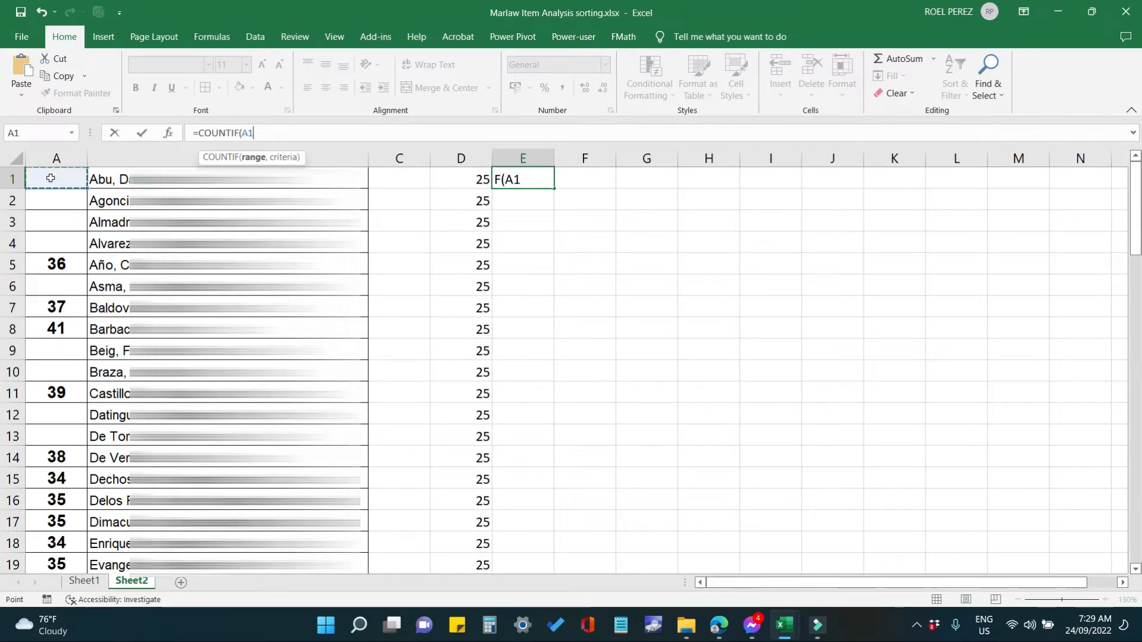
{"action": "left_click_drag", "start_coordinate": [50, 178], "coordinate": [48, 439]}
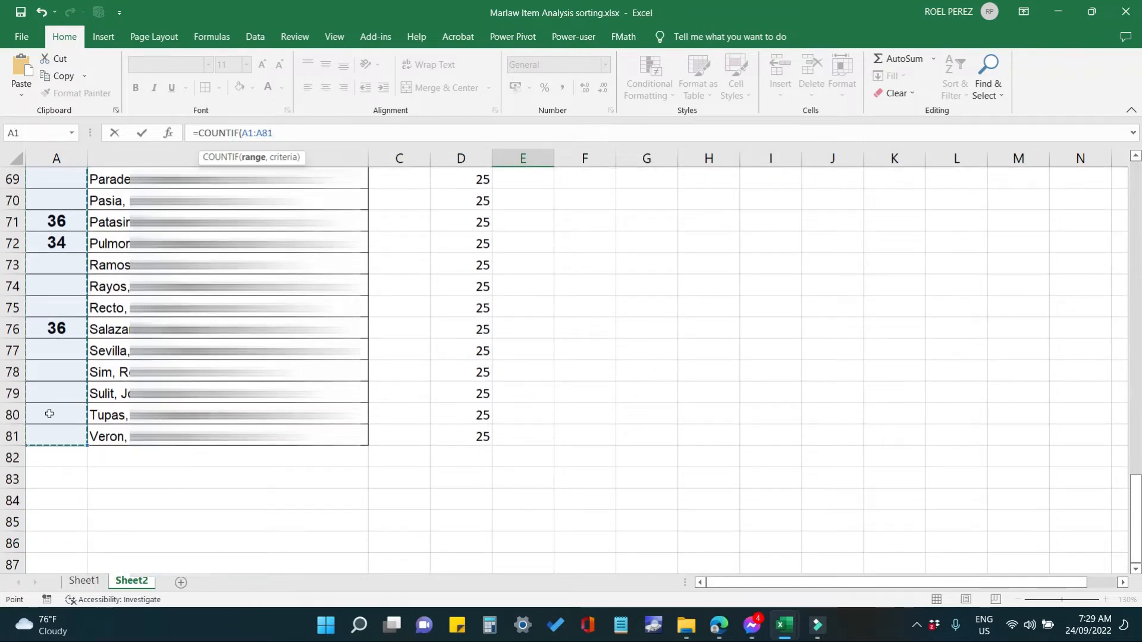
{"action": "type", "text": ",\"<34"}
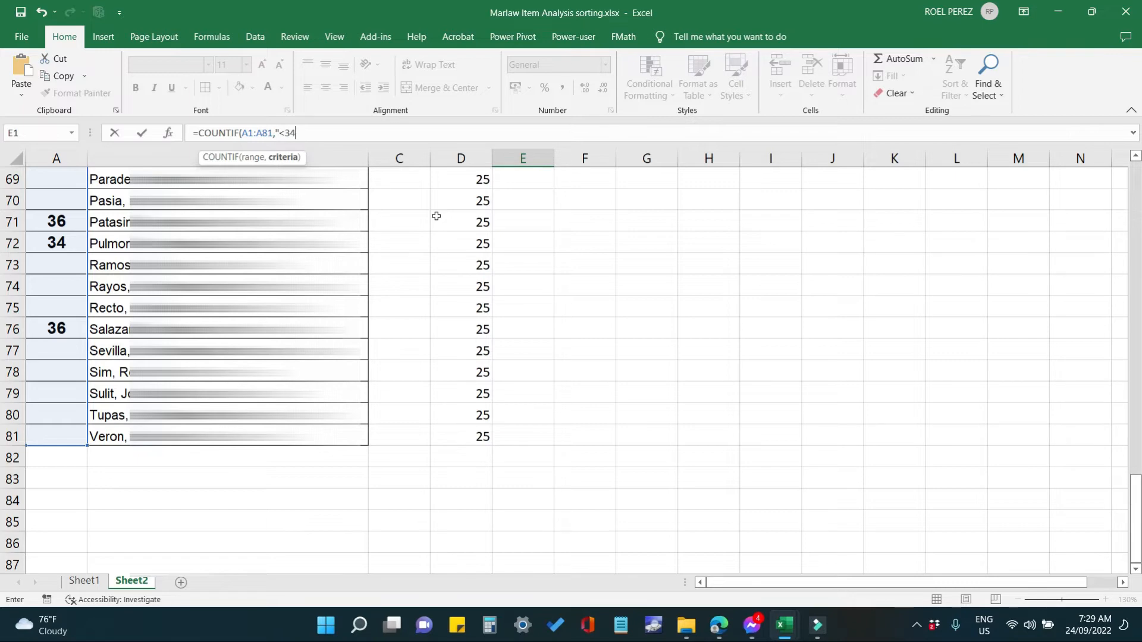
{"action": "type", "text": ")"}
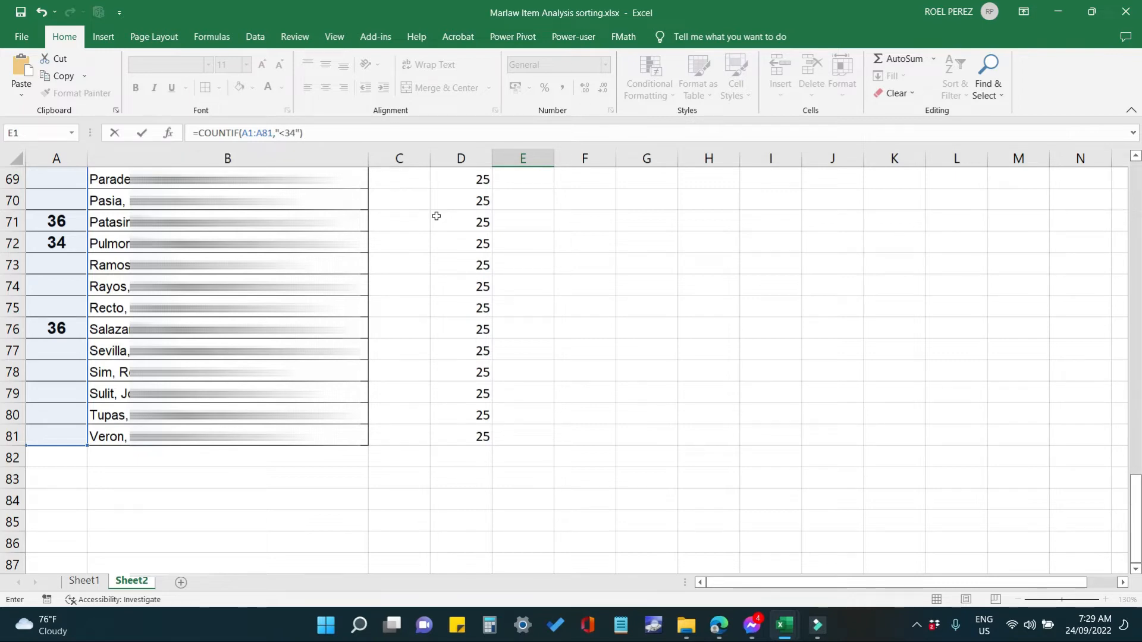
{"action": "key", "text": "Return"}
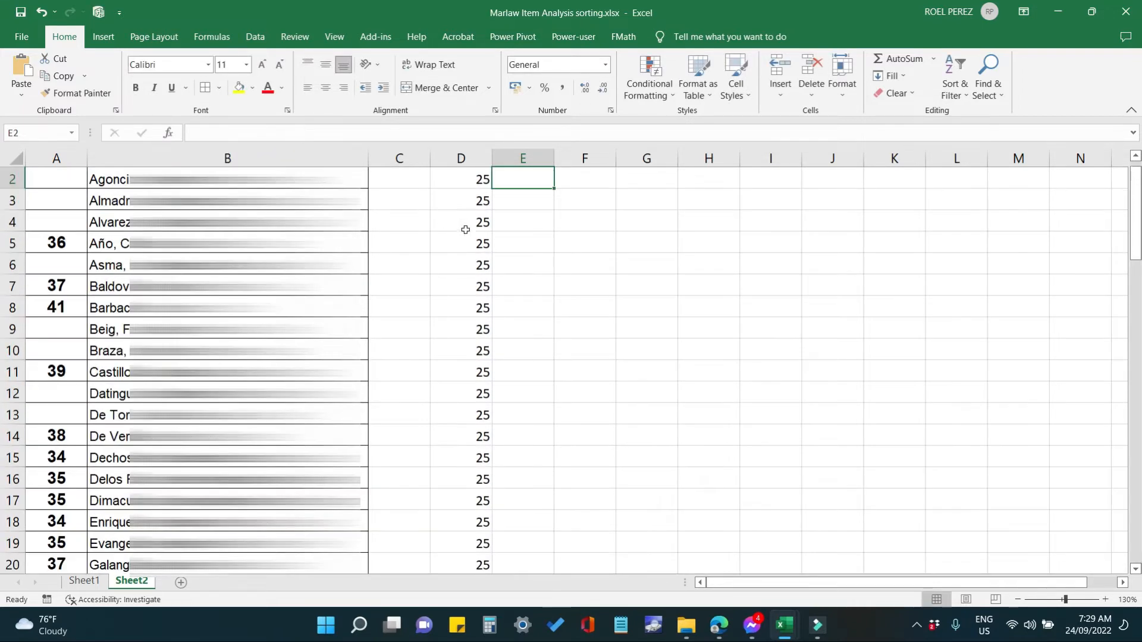
Lock the row references in E1's count formula so that its range reads A$1:A$81.
{"action": "scroll", "coordinate": [533, 220], "scroll_direction": "up", "scroll_amount": 1}
{"action": "left_click", "coordinate": [530, 180]}
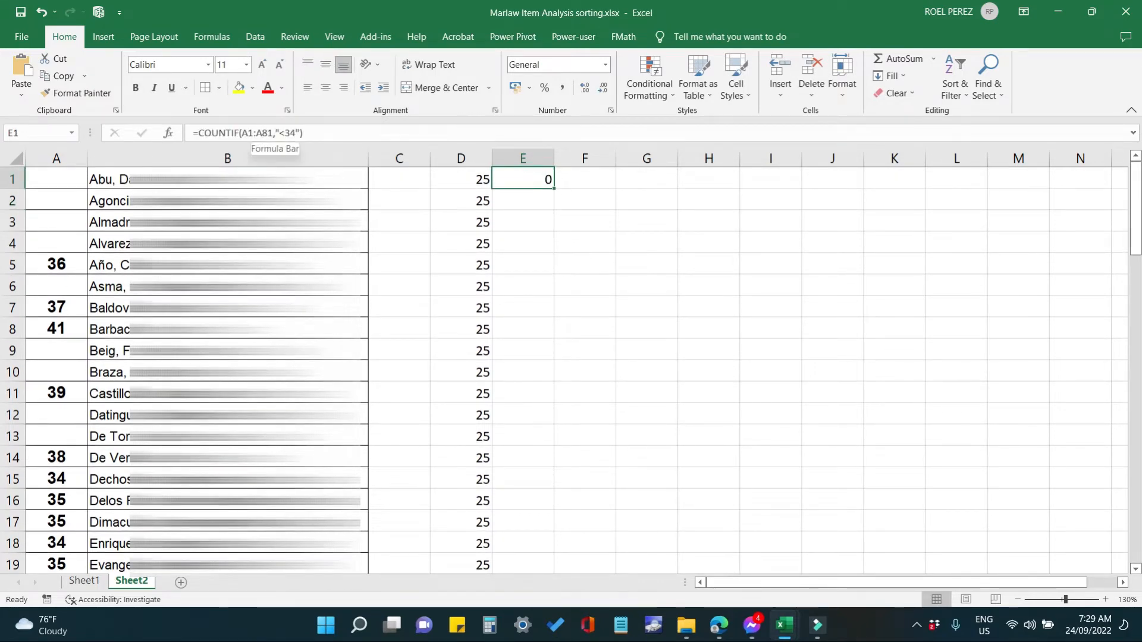
{"action": "left_click", "coordinate": [246, 133]}
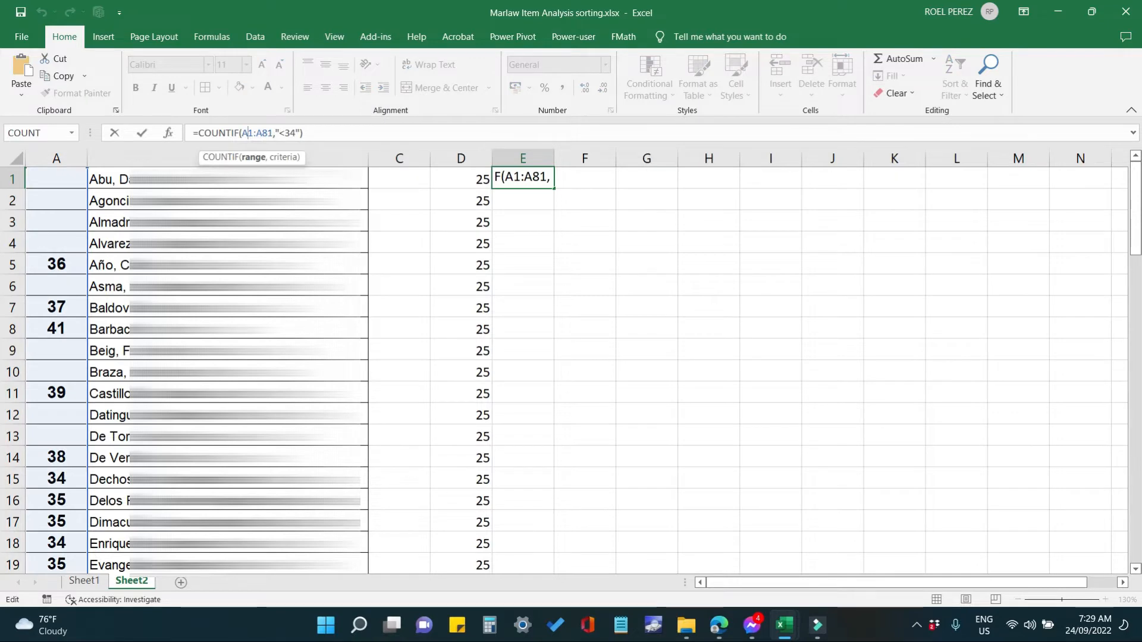
{"action": "type", "text": "$"}
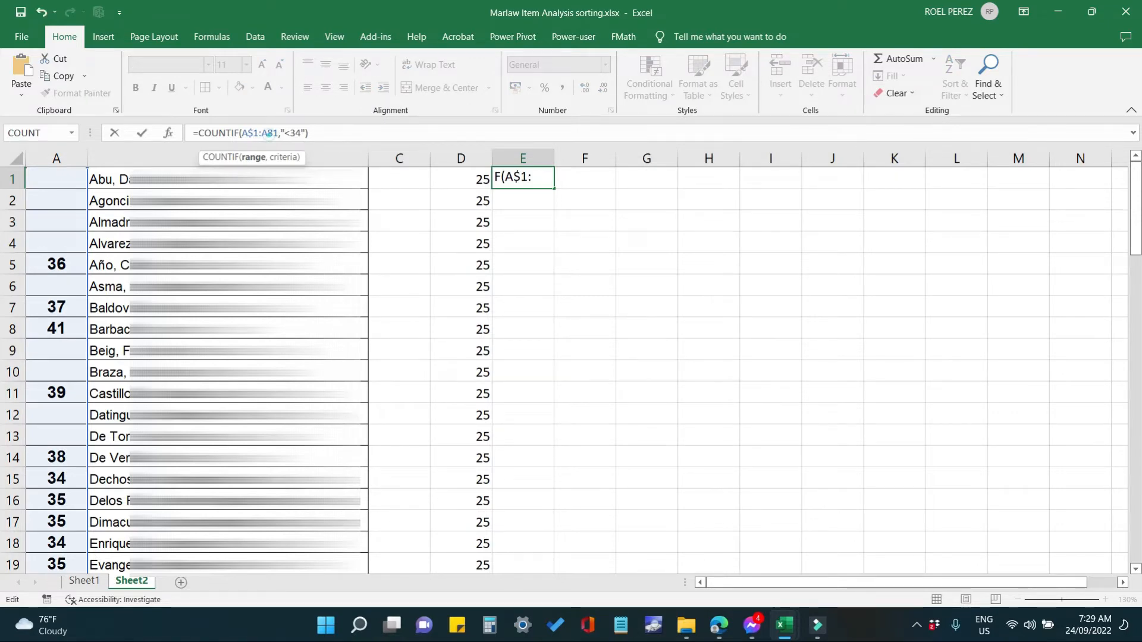
{"action": "left_click", "coordinate": [267, 133]}
{"action": "type", "text": "$"}
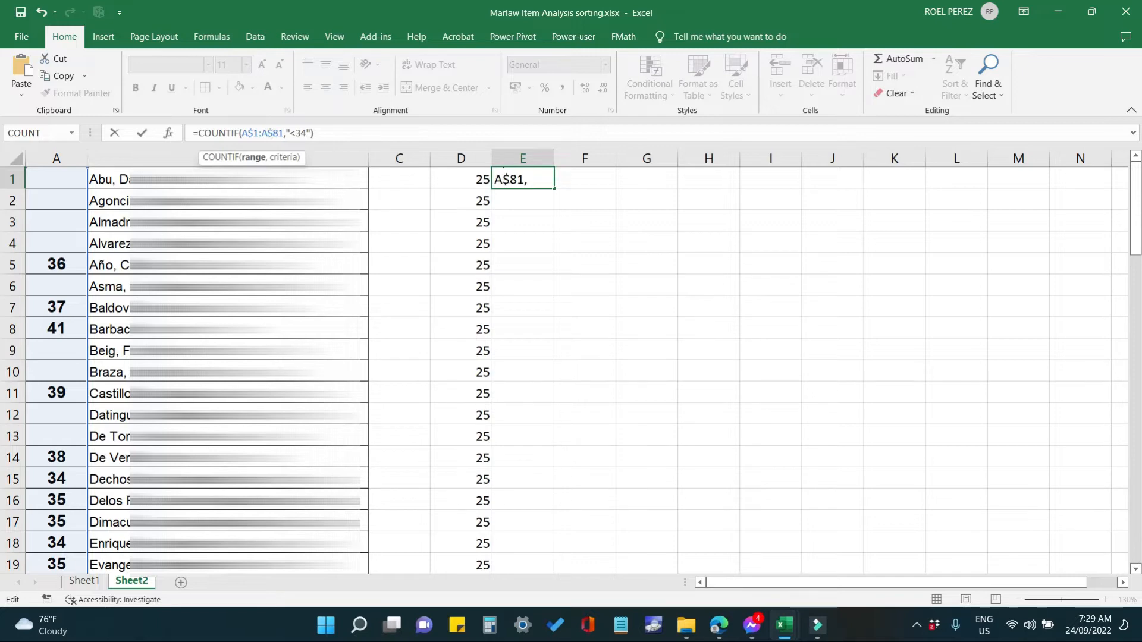
{"action": "key", "text": "Return"}
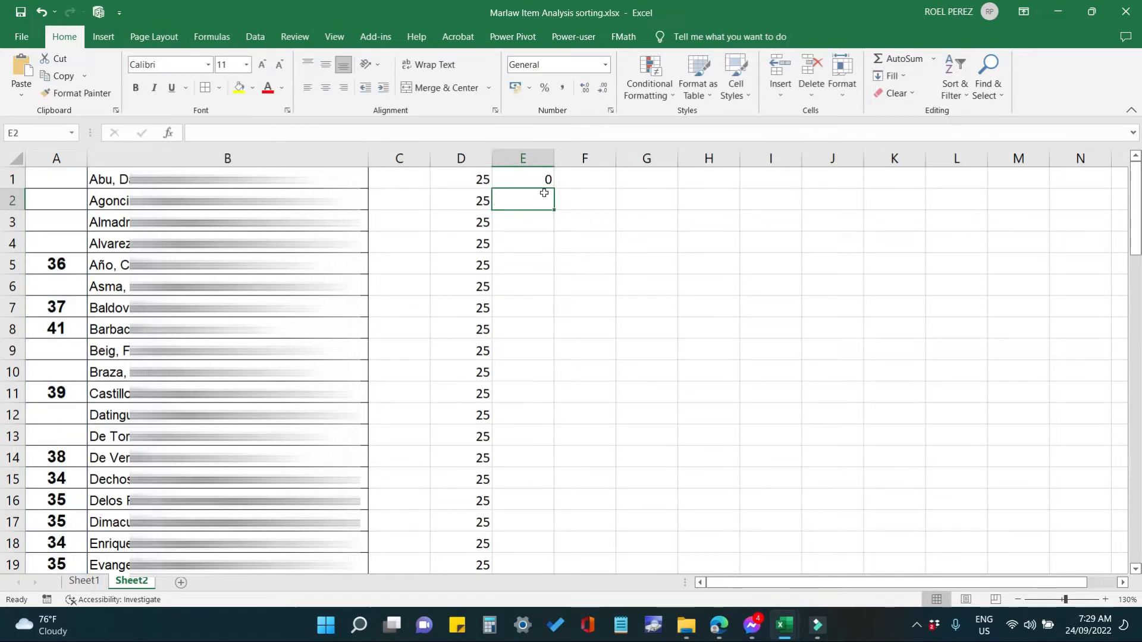
Fill the below-34 count formula from E1 down to E81.
{"action": "left_click", "coordinate": [523, 177]}
{"action": "left_click_drag", "start_coordinate": [552, 189], "coordinate": [549, 487]}
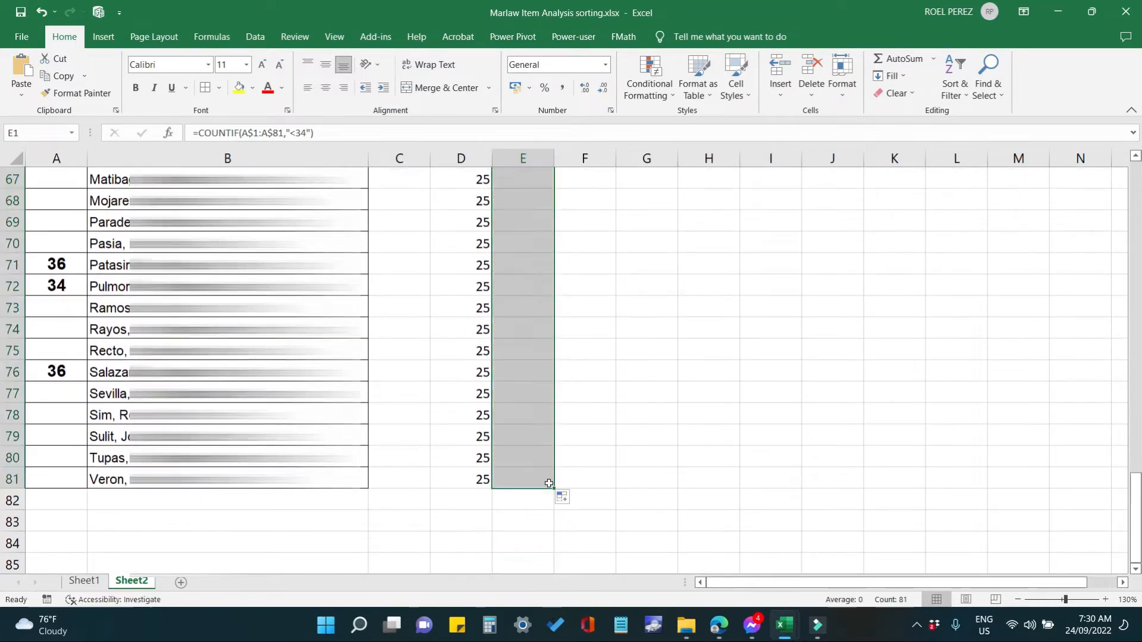
{"action": "left_click", "coordinate": [524, 448]}
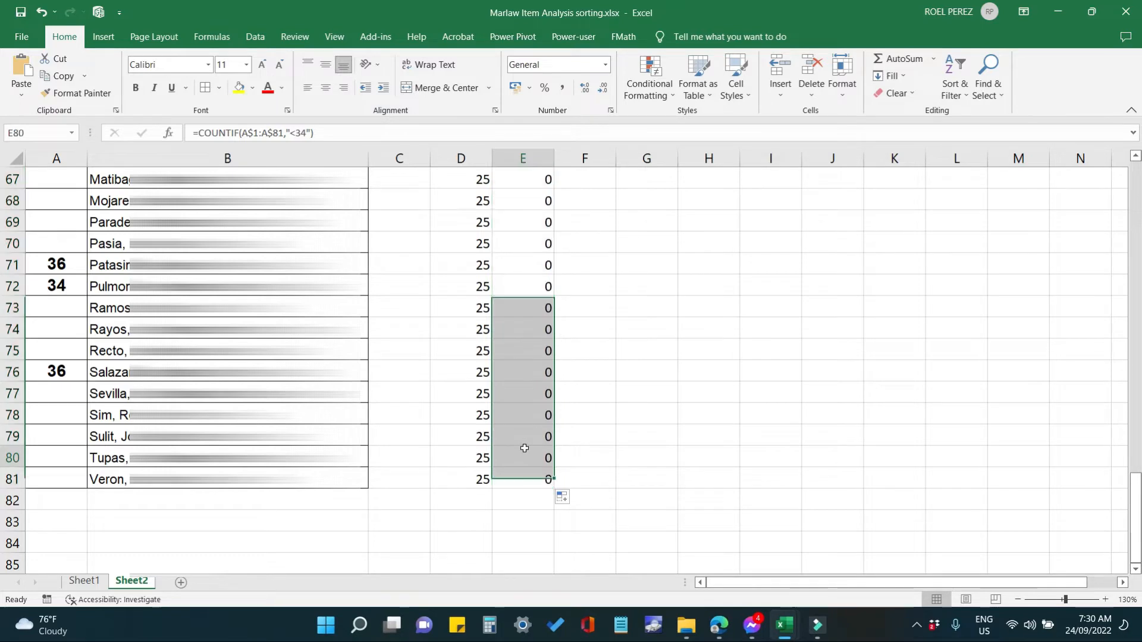
Enter the score 22 beside the students in A9 and A49.
{"action": "scroll", "coordinate": [526, 446], "scroll_direction": "up", "scroll_amount": 9}
{"action": "scroll", "coordinate": [530, 445], "scroll_direction": "up", "scroll_amount": 10}
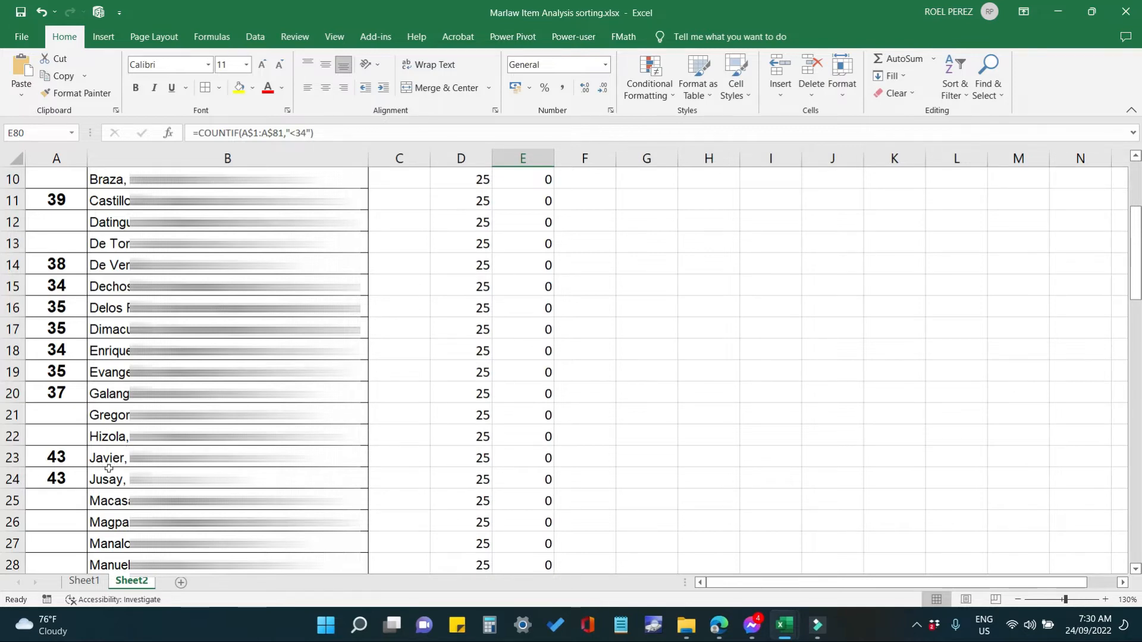
{"action": "scroll", "coordinate": [109, 468], "scroll_direction": "up", "scroll_amount": 3}
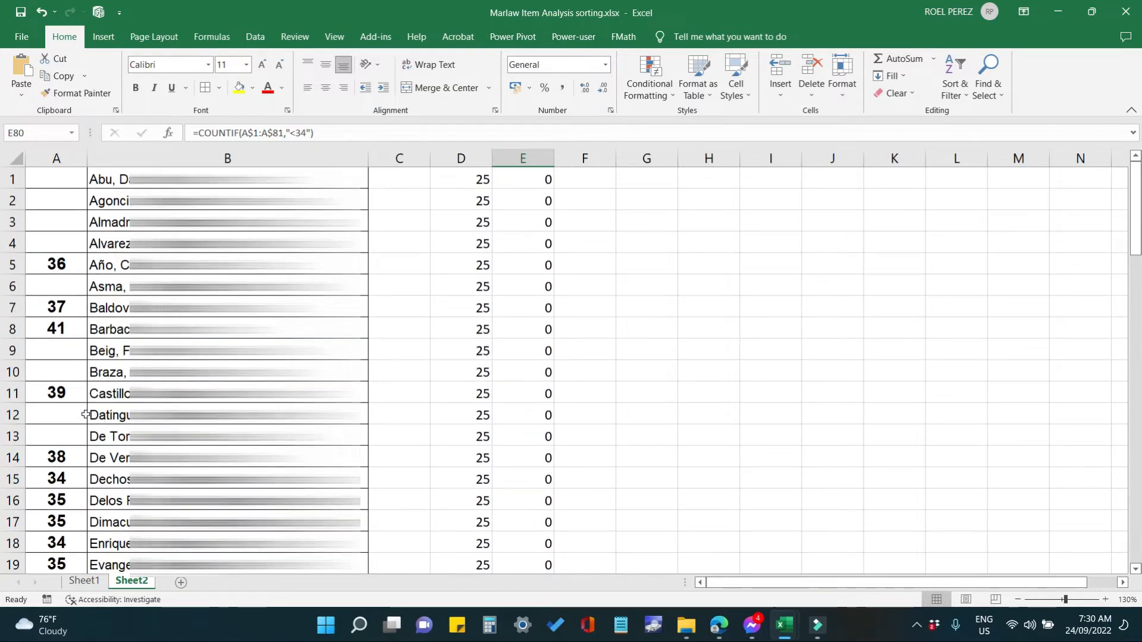
{"action": "left_click", "coordinate": [60, 352]}
{"action": "type", "text": "22"}
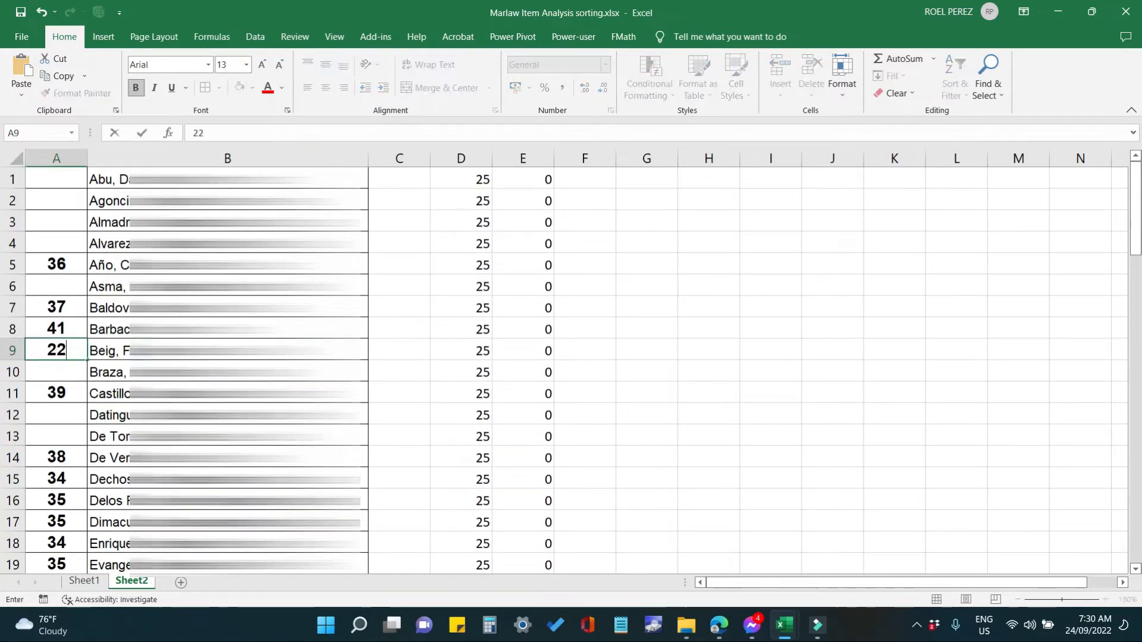
{"action": "key", "text": "Return"}
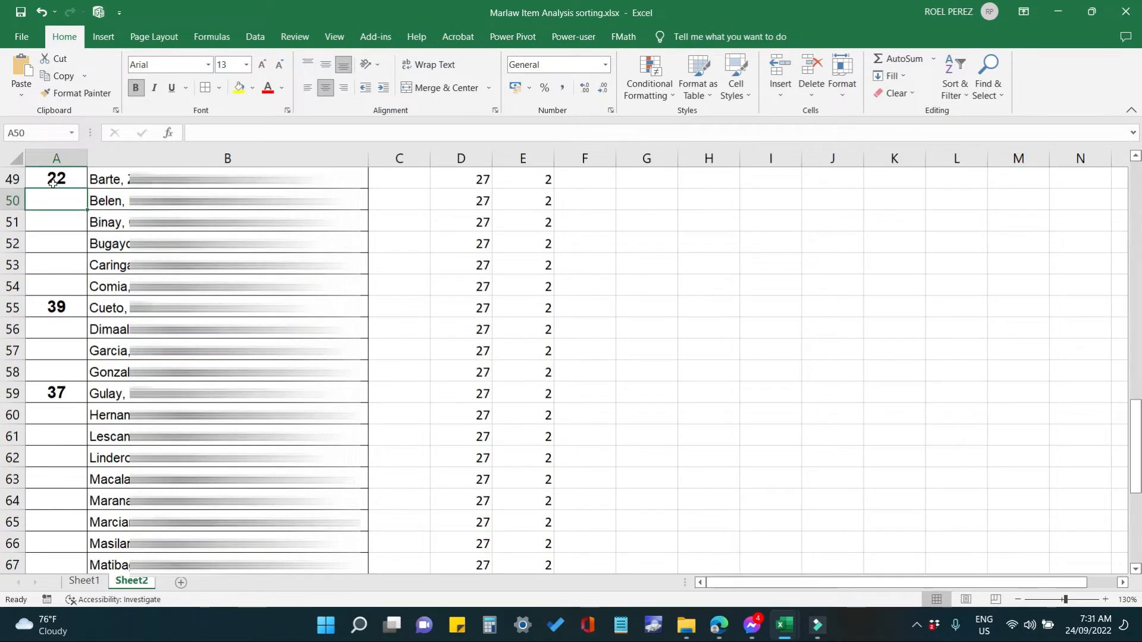
Enter the score 23 beside the students in A45, A39 and A10.
{"action": "scroll", "coordinate": [51, 345], "scroll_direction": "up", "scroll_amount": 4}
{"action": "left_click", "coordinate": [50, 350]}
{"action": "type", "text": "23"}
{"action": "key", "text": "Return"}
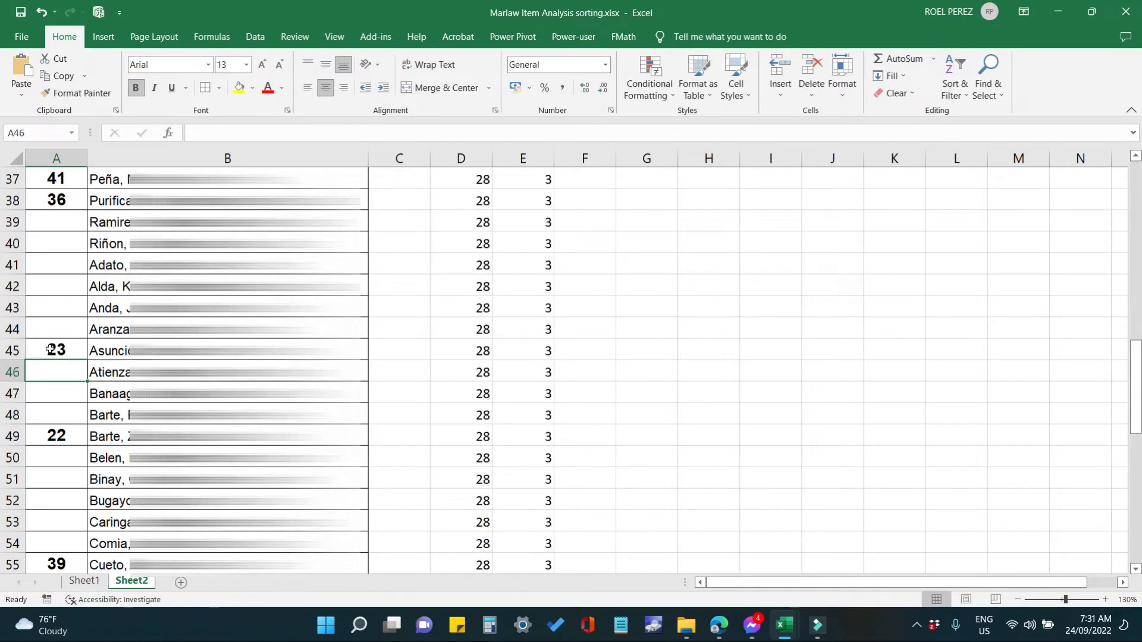
{"action": "scroll", "coordinate": [103, 338], "scroll_direction": "up", "scroll_amount": 5}
{"action": "left_click", "coordinate": [52, 540]}
{"action": "type", "text": "23"}
{"action": "key", "text": "Return"}
{"action": "scroll", "coordinate": [52, 540], "scroll_direction": "up", "scroll_amount": 7}
{"action": "left_click", "coordinate": [52, 372]}
{"action": "type", "text": "23"}
{"action": "key", "text": "Return"}
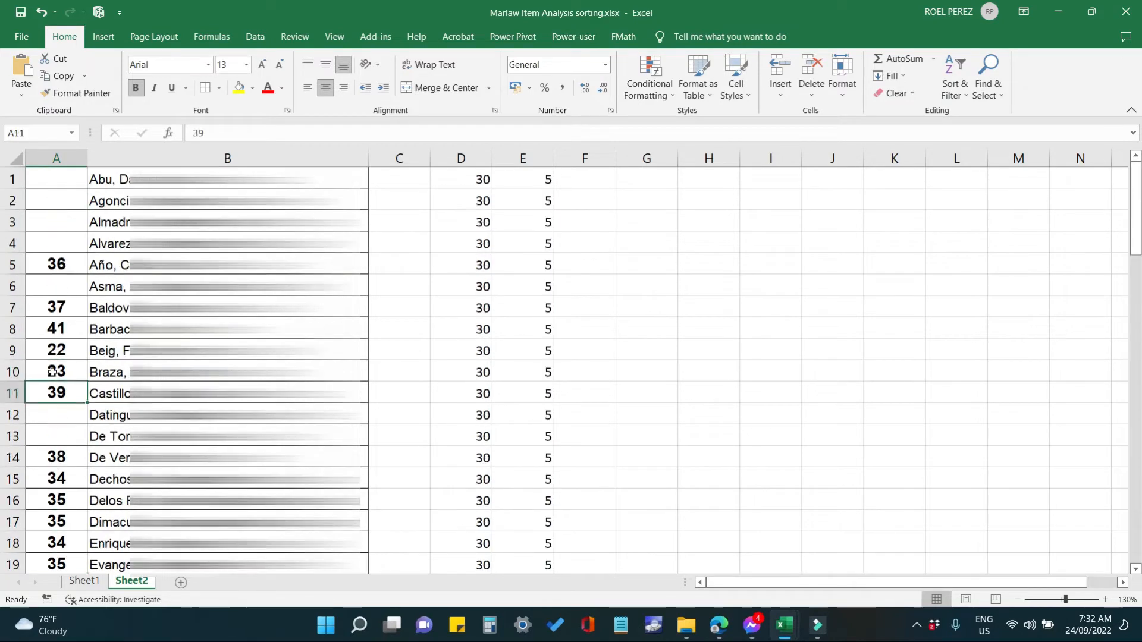
Enter the score 24 beside the students in A70, A56 and A51.
{"action": "scroll", "coordinate": [30, 237], "scroll_direction": "down", "scroll_amount": 20}
{"action": "left_click", "coordinate": [52, 243]}
{"action": "type", "text": "24"}
{"action": "key", "text": "Return"}
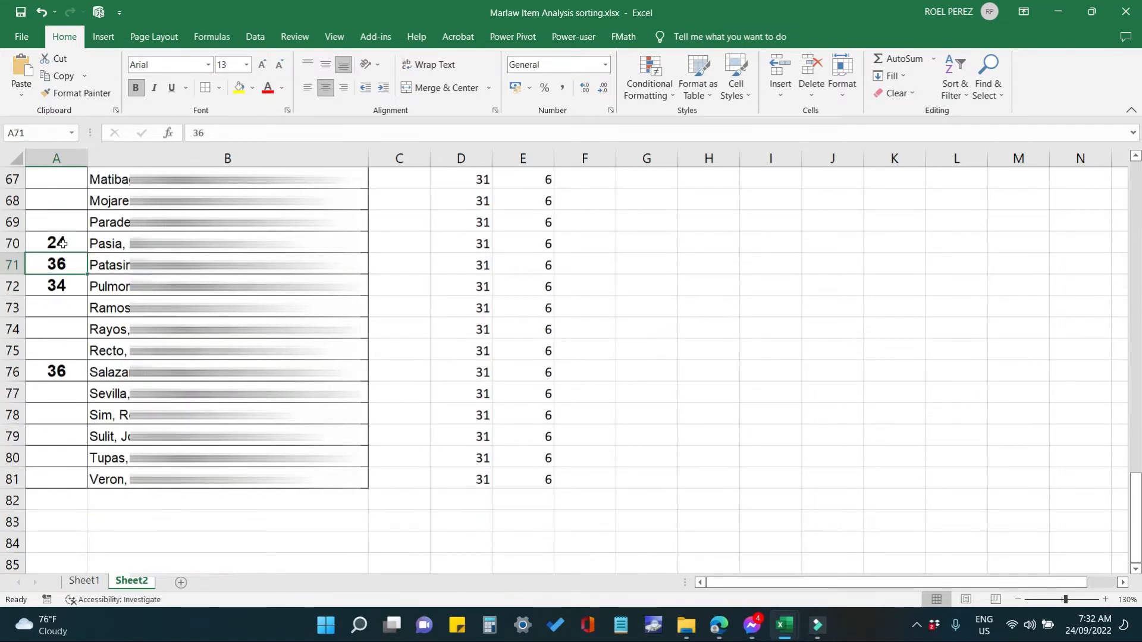
{"action": "scroll", "coordinate": [54, 238], "scroll_direction": "up", "scroll_amount": 4}
{"action": "left_click", "coordinate": [55, 200]}
{"action": "type", "text": "24"}
{"action": "key", "text": "Return"}
{"action": "scroll", "coordinate": [55, 199], "scroll_direction": "up", "scroll_amount": 4}
{"action": "left_click", "coordinate": [55, 350]}
{"action": "type", "text": "24"}
{"action": "key", "text": "Return"}
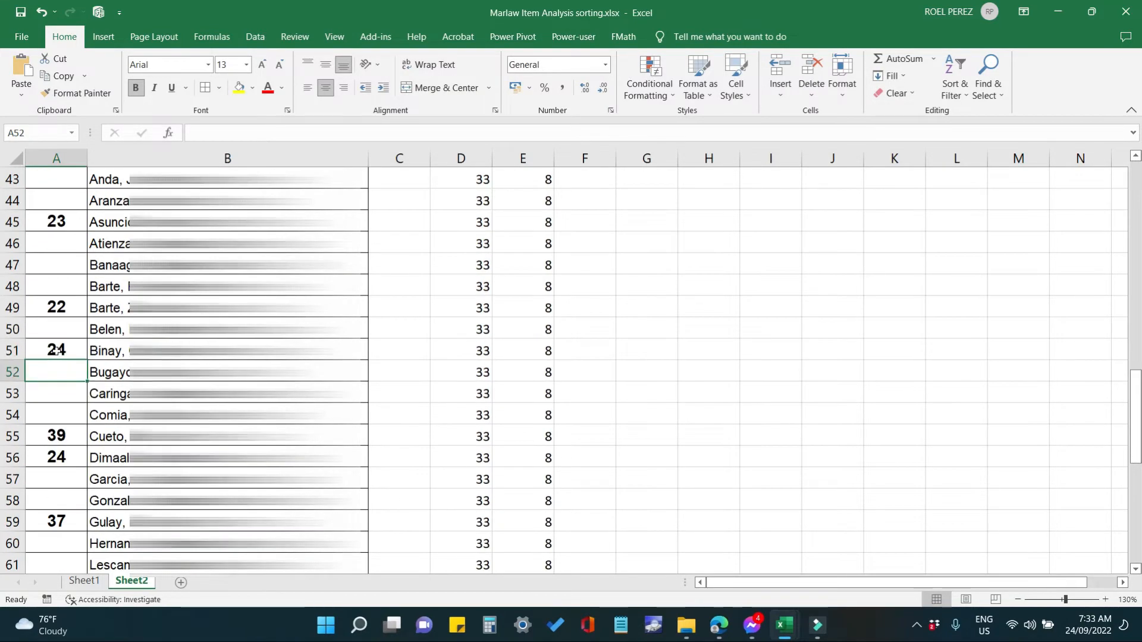
Enter the score 25 beside the students in A60 and A58.
{"action": "left_click", "coordinate": [57, 544]}
{"action": "type", "text": "25"}
{"action": "key", "text": "Return"}
{"action": "left_click", "coordinate": [57, 501]}
{"action": "type", "text": "25"}
{"action": "key", "text": "Return"}
Enter the score 23 beside the student in A6 and 26 beside the students in A21 and A12.
{"action": "scroll", "coordinate": [35, 285], "scroll_direction": "up", "scroll_amount": 14}
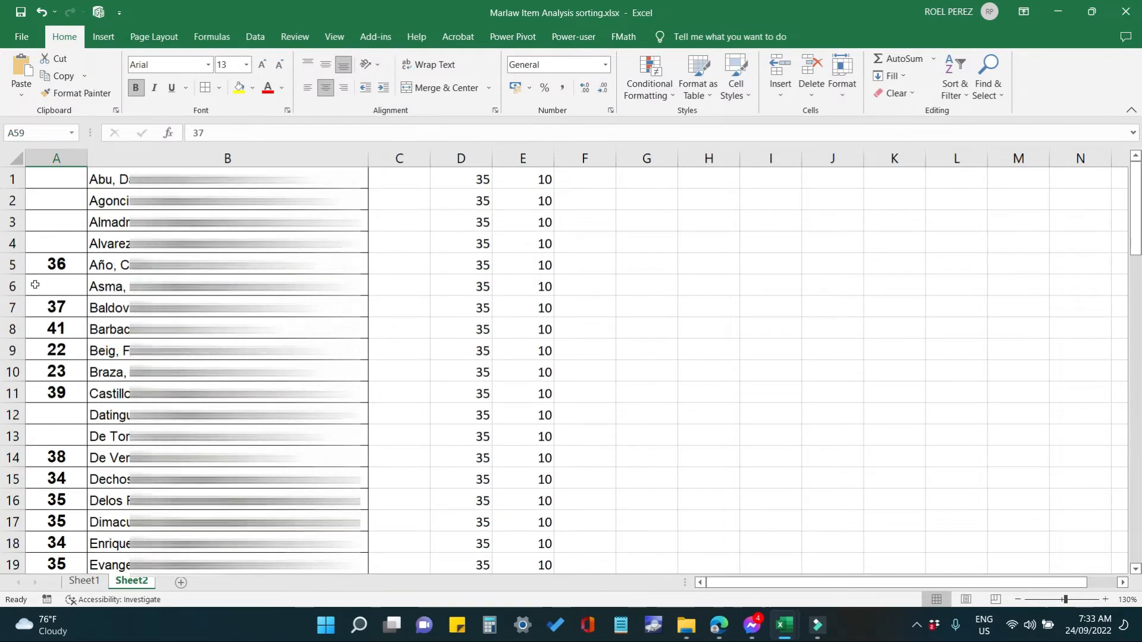
{"action": "left_click", "coordinate": [35, 285]}
{"action": "type", "text": "23"}
{"action": "scroll", "coordinate": [35, 285], "scroll_direction": "down", "scroll_amount": 2}
{"action": "left_click", "coordinate": [56, 479]}
{"action": "type", "text": "26"}
{"action": "left_click", "coordinate": [62, 287]}
{"action": "type", "text": "26"}
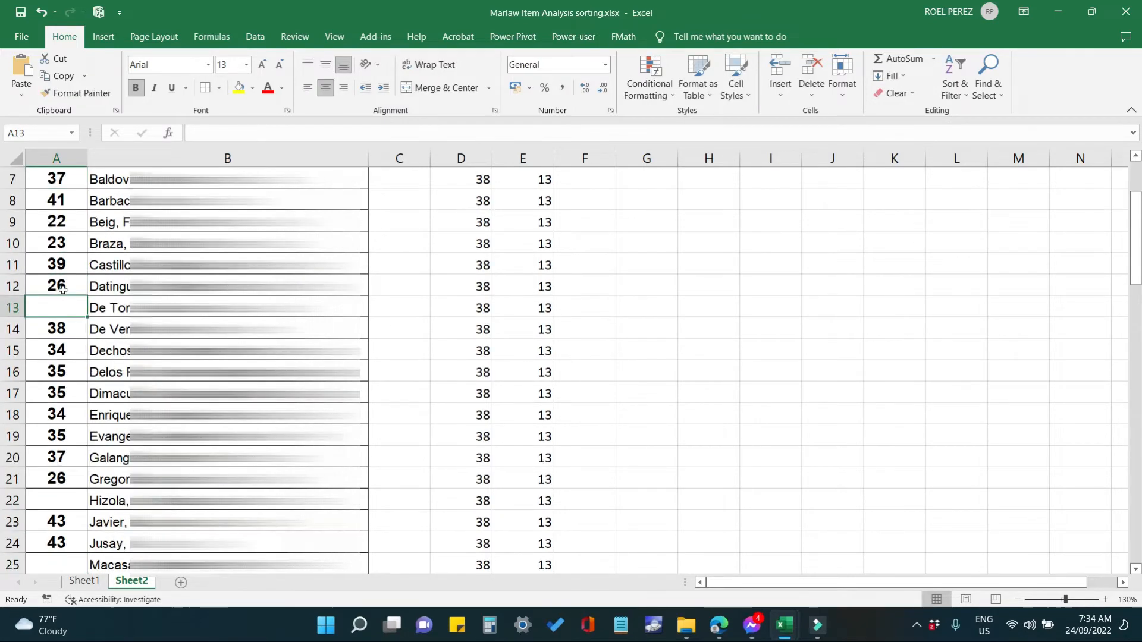
Enter the score 23 beside the student in A2 and 26 beside the student in A75.
{"action": "scroll", "coordinate": [63, 288], "scroll_direction": "up", "scroll_amount": 2}
{"action": "left_click", "coordinate": [56, 199]}
{"action": "type", "text": "23"}
{"action": "key", "text": "Return"}
{"action": "scroll", "coordinate": [56, 477], "scroll_direction": "down", "scroll_amount": 20}
{"action": "left_click", "coordinate": [56, 479]}
{"action": "type", "text": "26"}
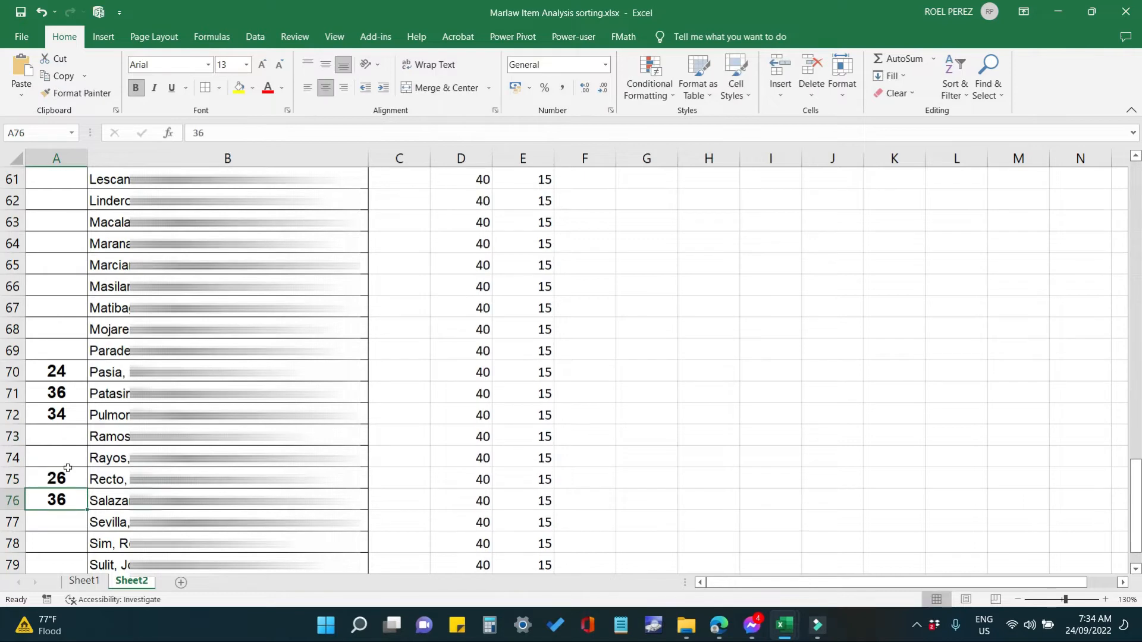
Enter the score 26 beside the students in A52 and A50.
{"action": "scroll", "coordinate": [57, 243], "scroll_direction": "up", "scroll_amount": 4}
{"action": "left_click", "coordinate": [56, 244]}
{"action": "type", "text": "26"}
{"action": "left_click", "coordinate": [57, 200]}
{"action": "type", "text": "23"}
Enter the score 26 beside the students in A47 and A43.
{"action": "scroll", "coordinate": [60, 261], "scroll_direction": "up", "scroll_amount": 2}
{"action": "left_click", "coordinate": [57, 263]}
{"action": "type", "text": "26"}
{"action": "key", "text": "Return"}
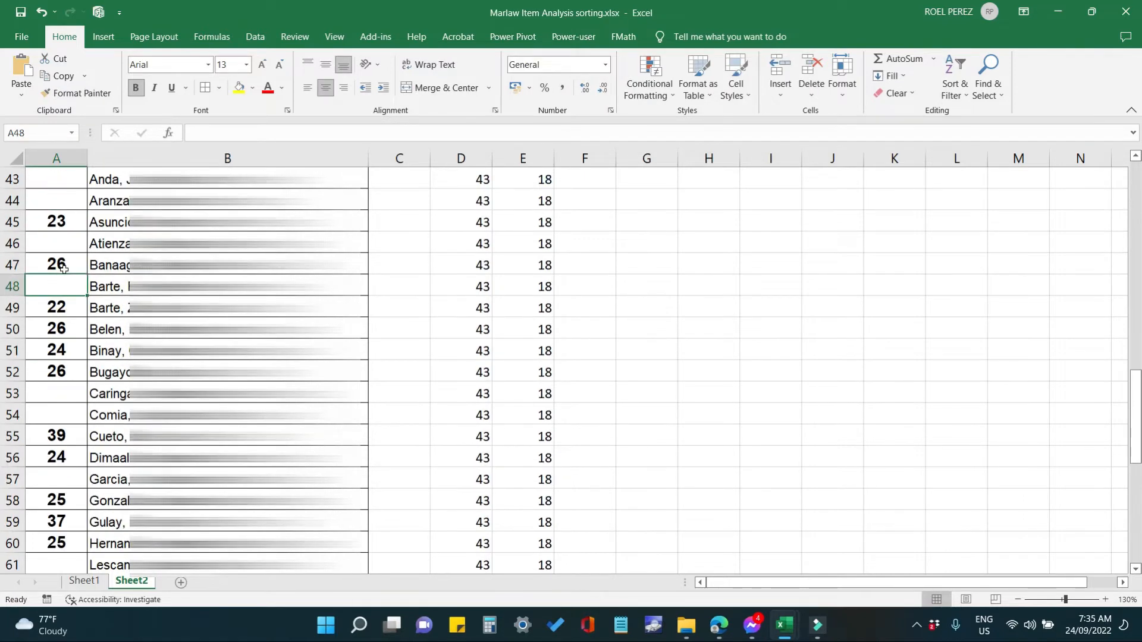
{"action": "scroll", "coordinate": [57, 306], "scroll_direction": "up", "scroll_amount": 2}
{"action": "left_click", "coordinate": [56, 306]}
{"action": "type", "text": "26"}
{"action": "key", "text": "Return"}
Enter the score 27 beside the students in A73 and A81.
{"action": "scroll", "coordinate": [53, 385], "scroll_direction": "down", "scroll_amount": 7}
{"action": "left_click", "coordinate": [63, 501]}
{"action": "type", "text": "27"}
{"action": "key", "text": "Return"}
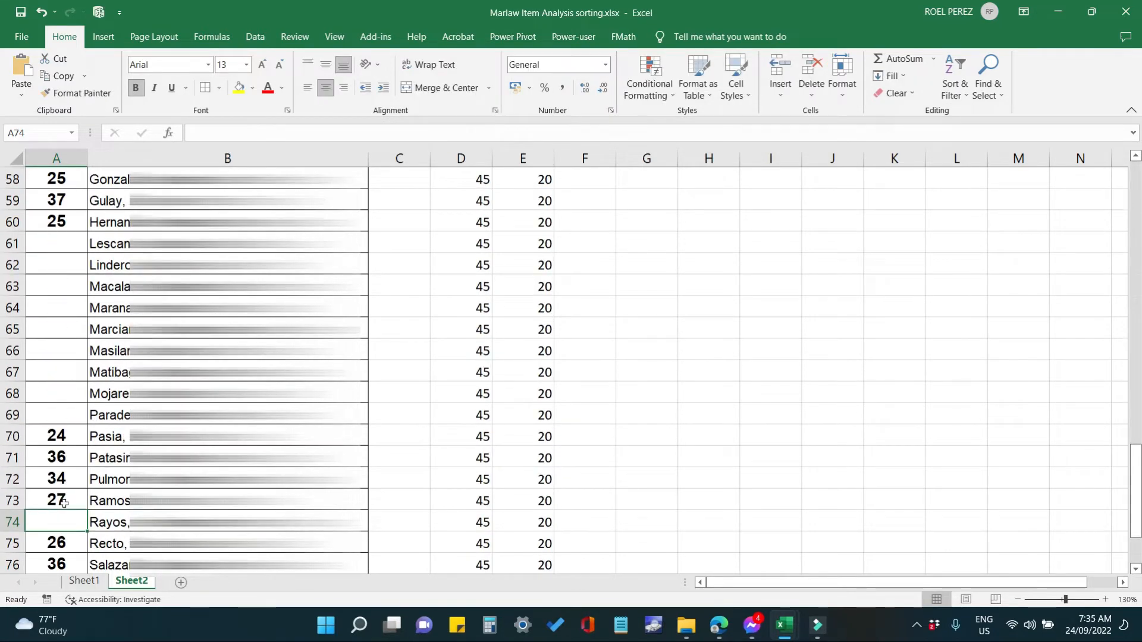
{"action": "scroll", "coordinate": [62, 500], "scroll_direction": "down", "scroll_amount": 4}
{"action": "left_click", "coordinate": [62, 414]}
{"action": "type", "text": "27"}
Enter the score 27 beside the students in A67 and A53.
{"action": "scroll", "coordinate": [50, 253], "scroll_direction": "up", "scroll_amount": 2}
{"action": "left_click", "coordinate": [51, 253]}
{"action": "type", "text": "27"}
{"action": "key", "text": "Return"}
{"action": "scroll", "coordinate": [53, 250], "scroll_direction": "up", "scroll_amount": 4}
{"action": "left_click", "coordinate": [62, 201]}
{"action": "type", "text": "27"}
{"action": "key", "text": "Return"}
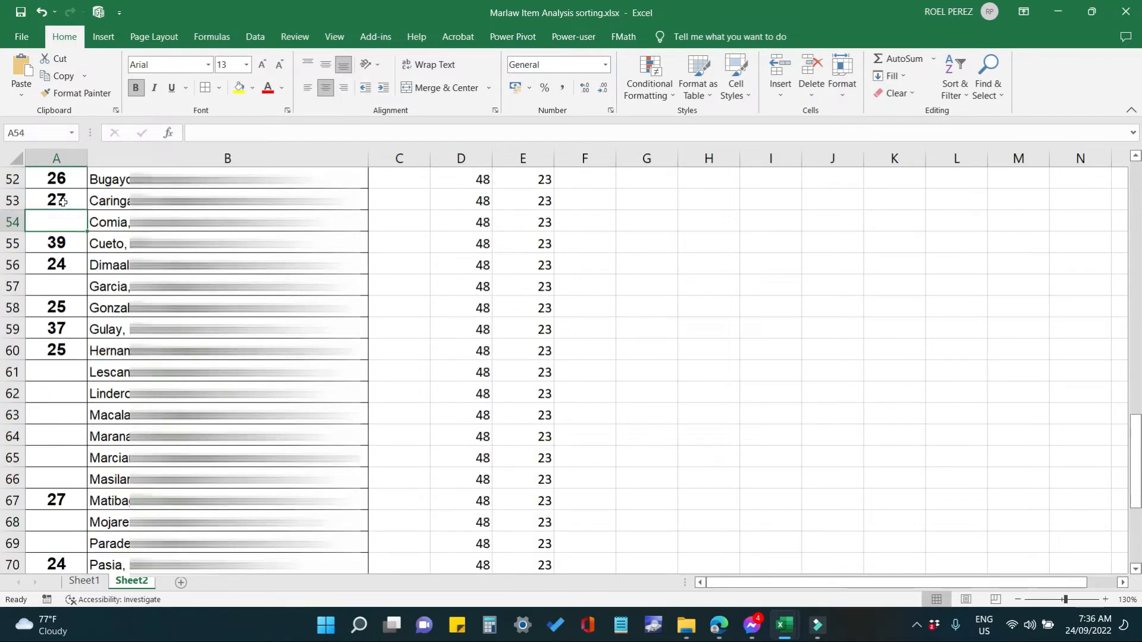
Enter the score 27 beside the students in A25 and A13.
{"action": "scroll", "coordinate": [63, 201], "scroll_direction": "up", "scroll_amount": 9}
{"action": "left_click", "coordinate": [57, 179]}
{"action": "type", "text": "27"}
{"action": "key", "text": "Return"}
{"action": "scroll", "coordinate": [56, 179], "scroll_direction": "up", "scroll_amount": 5}
{"action": "left_click", "coordinate": [57, 244]}
{"action": "type", "text": "27"}
{"action": "key", "text": "Return"}
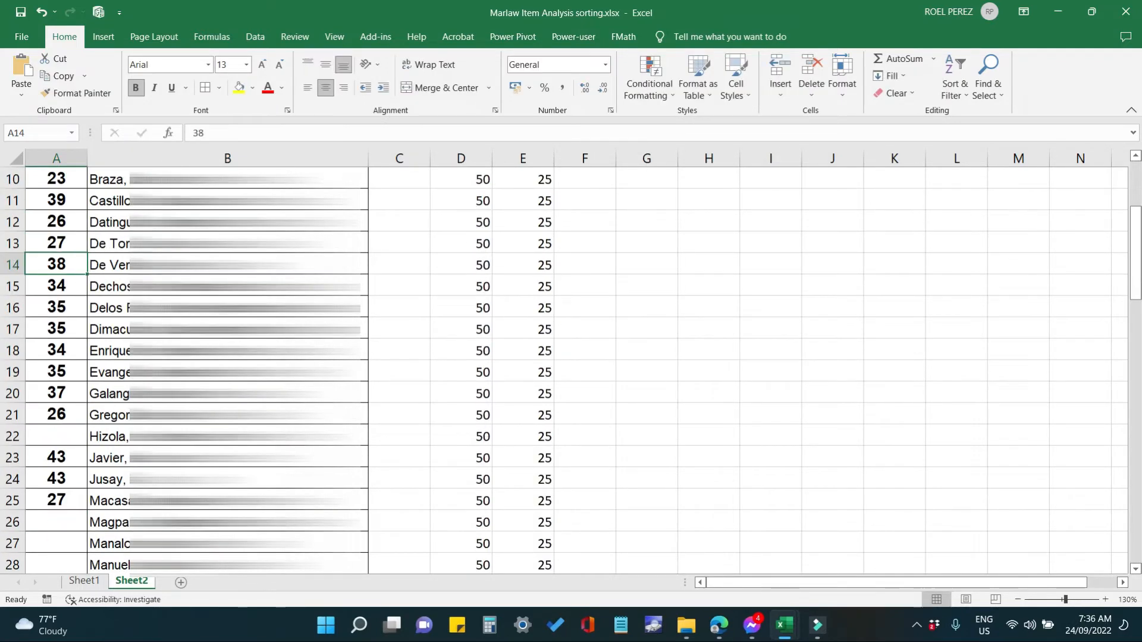
Enter the score 27 beside the student in A3.
{"action": "scroll", "coordinate": [57, 243], "scroll_direction": "up", "scroll_amount": 3}
{"action": "left_click", "coordinate": [53, 222]}
{"action": "type", "text": "27"}
{"action": "key", "text": "Return"}
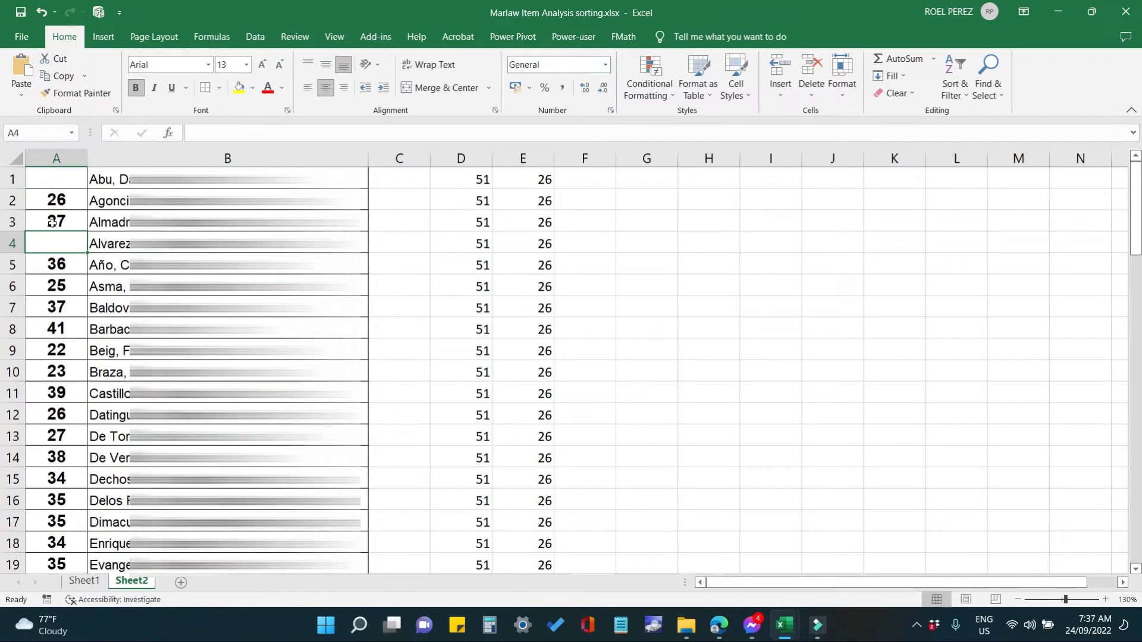
{"action": "left_click", "coordinate": [770, 499]}
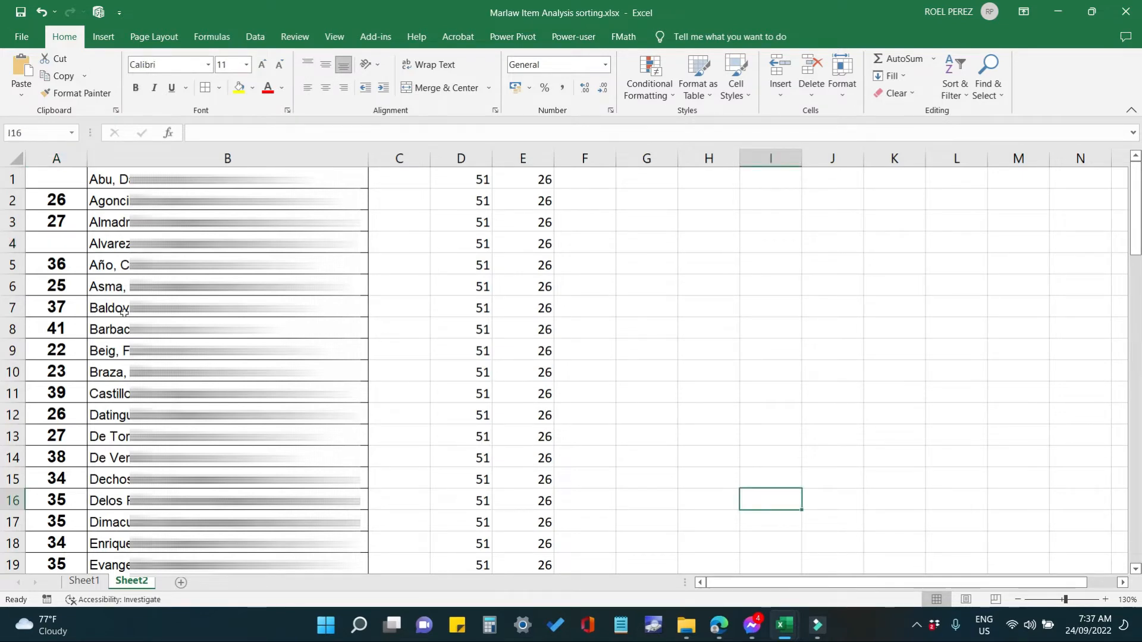
Sort rows 1 to 81 from largest to smallest by the scores in column A.
{"action": "left_click", "coordinate": [10, 178]}
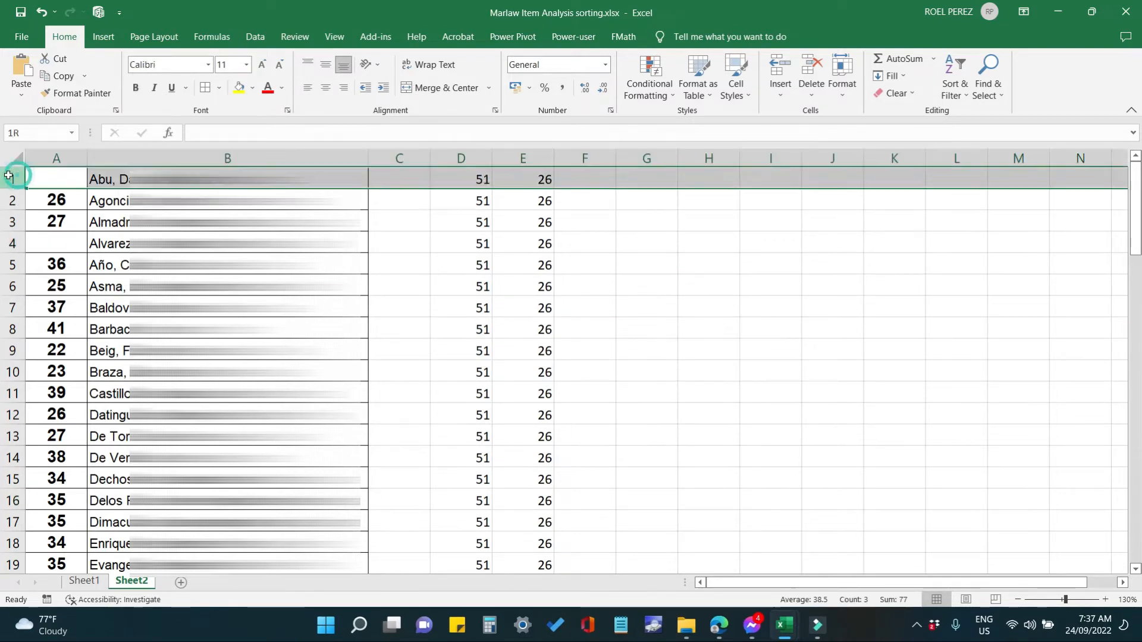
{"action": "left_click_drag", "start_coordinate": [8, 191], "coordinate": [5, 372]}
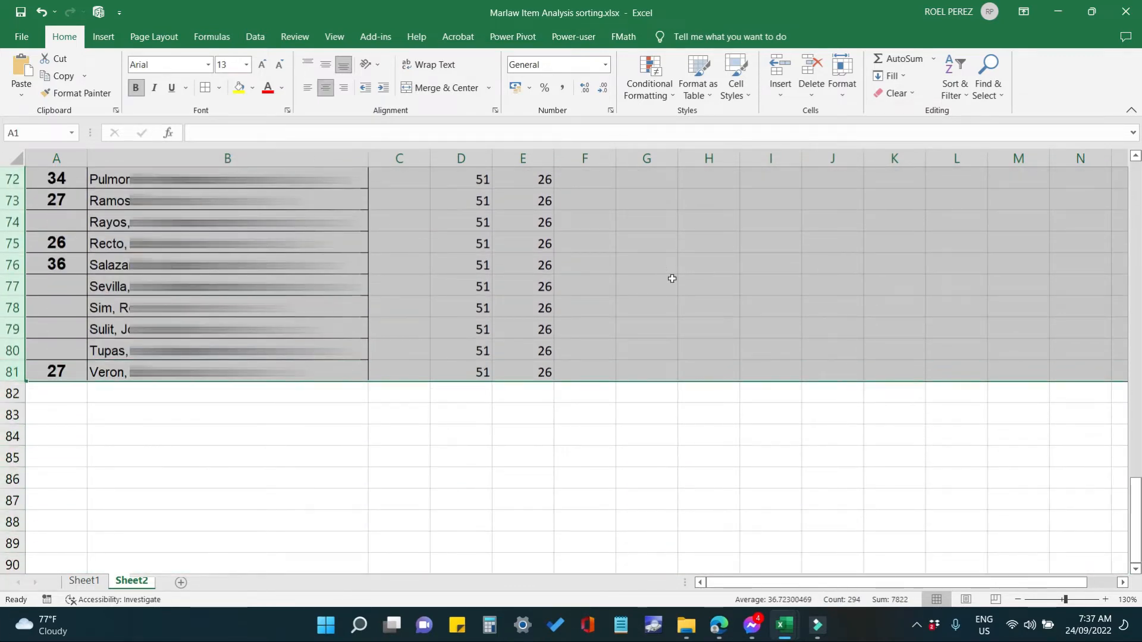
{"action": "left_click", "coordinate": [953, 82]}
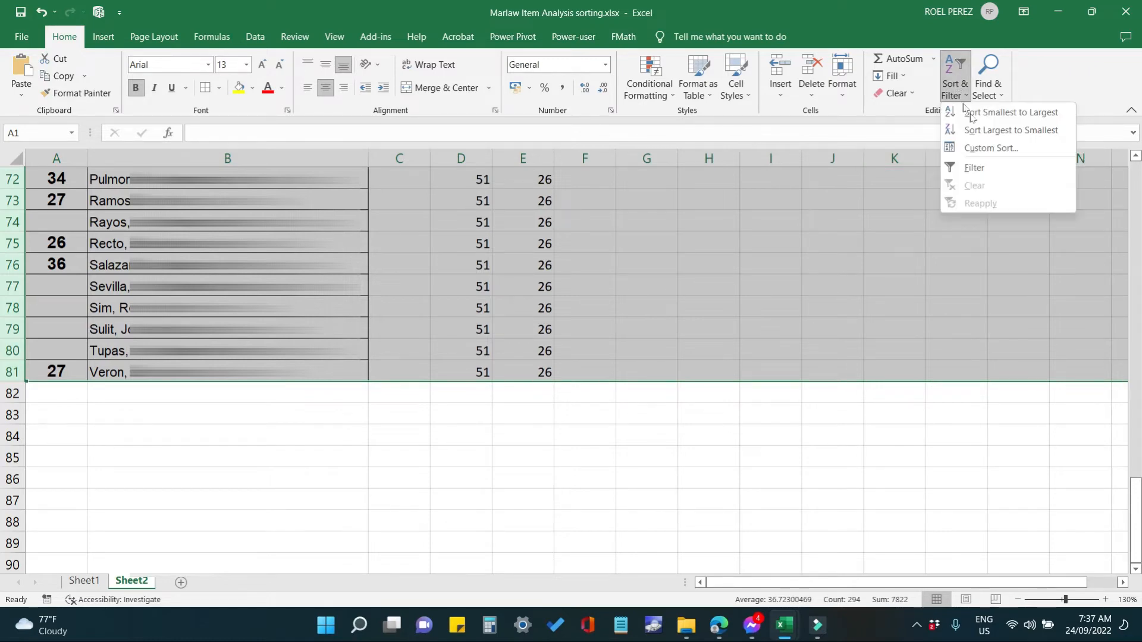
{"action": "left_click", "coordinate": [984, 130]}
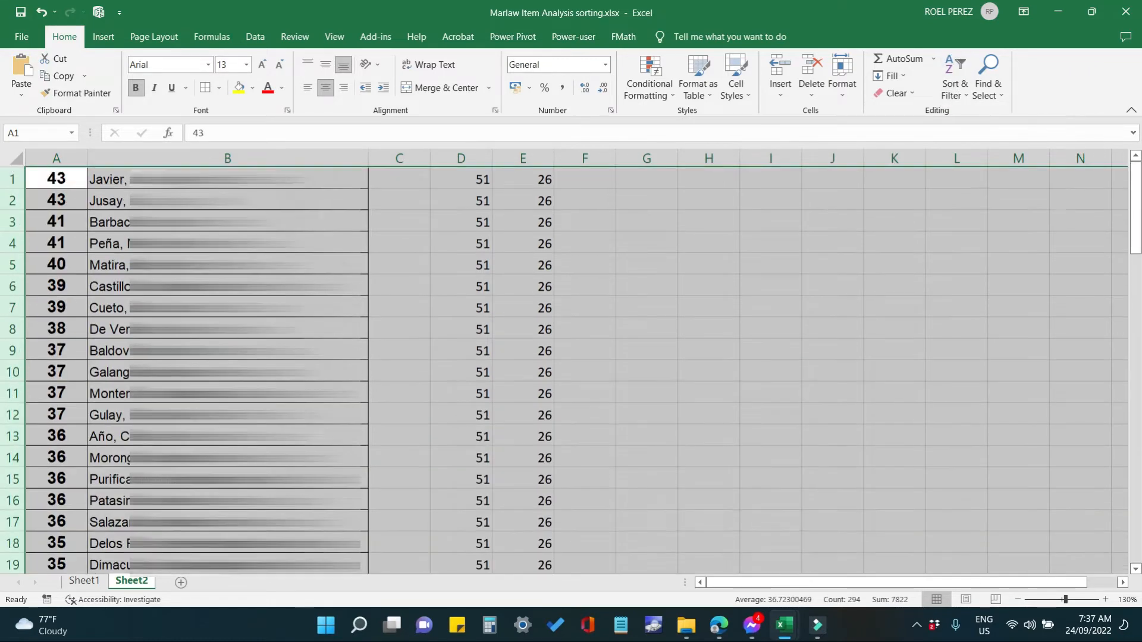
{"action": "left_click", "coordinate": [641, 373]}
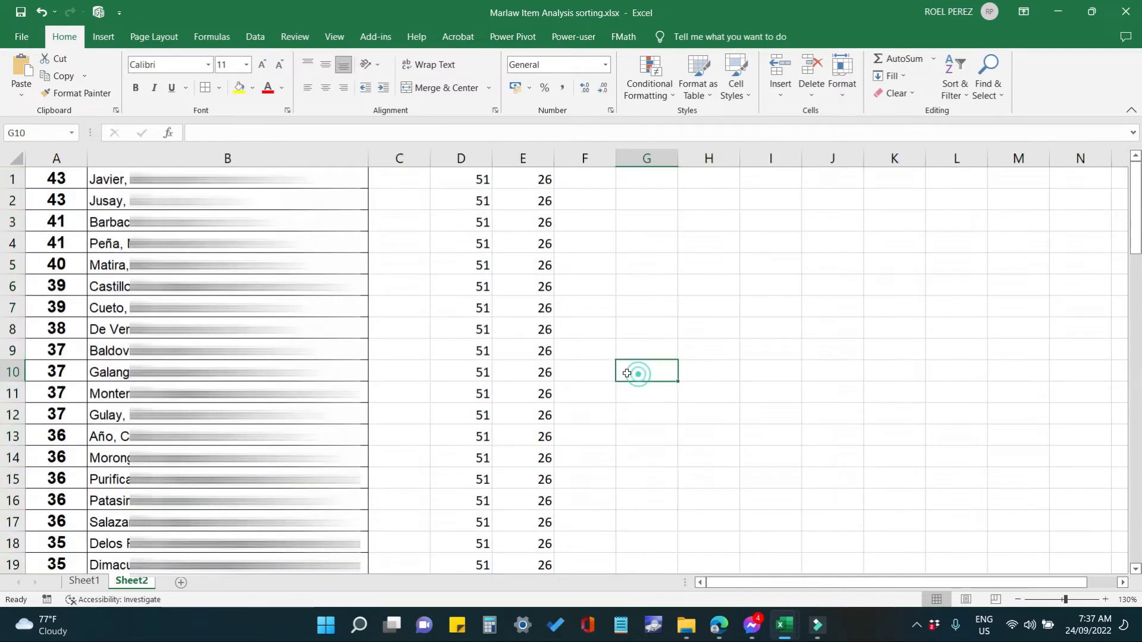
Number the two highest-scoring students 1 and 2 in C1 and C2.
{"action": "left_click", "coordinate": [400, 180]}
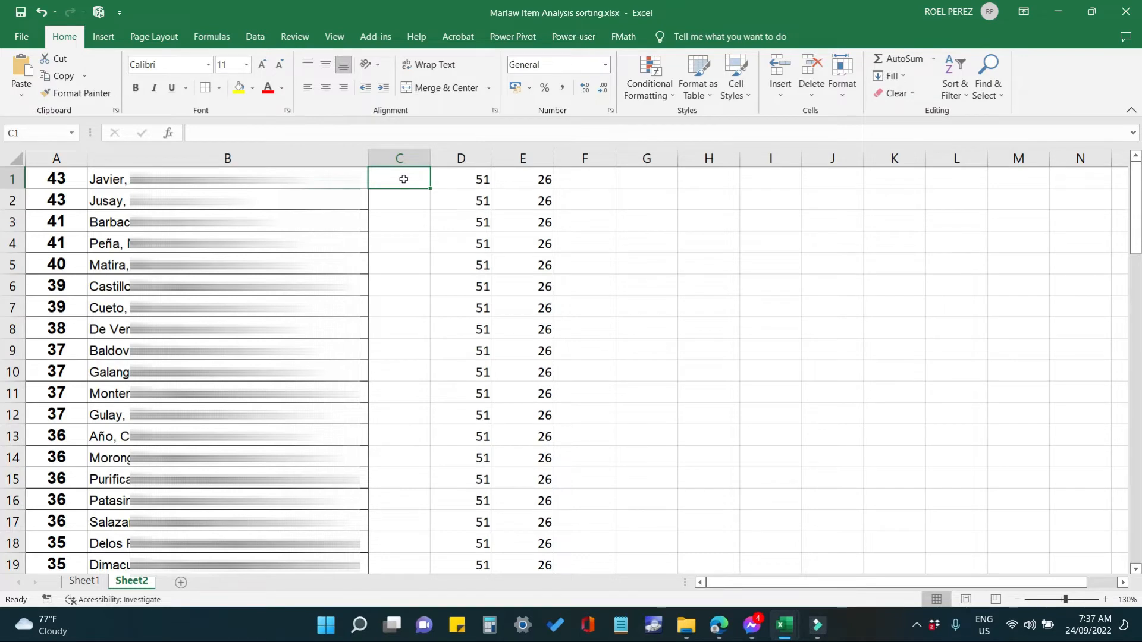
{"action": "type", "text": "1"}
{"action": "key", "text": "Return"}
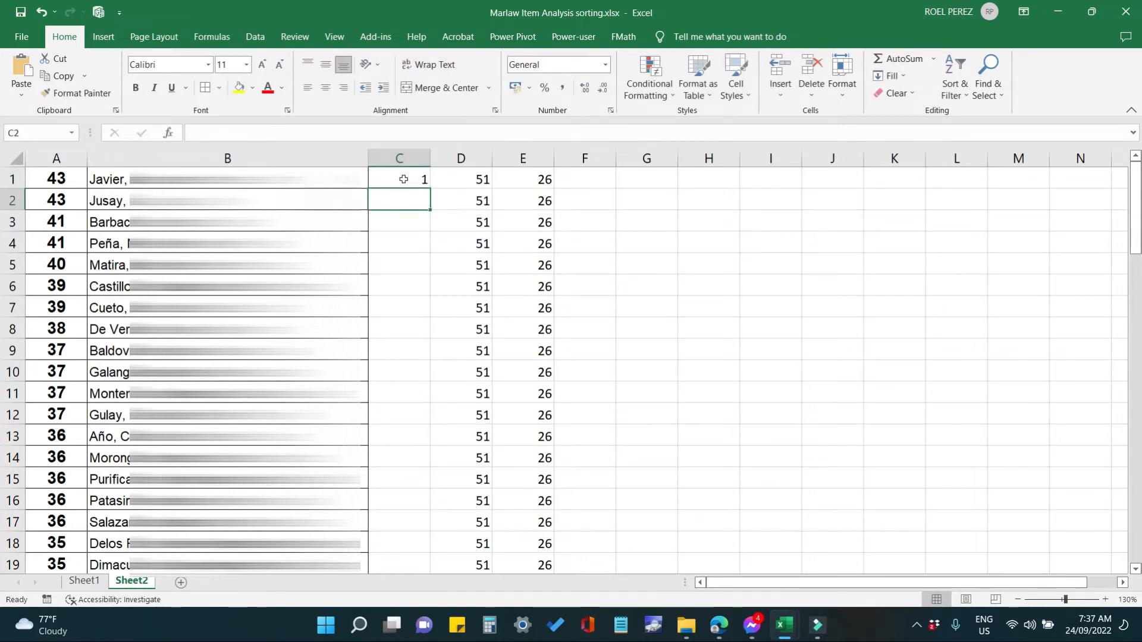
{"action": "type", "text": "2"}
{"action": "key", "text": "Return"}
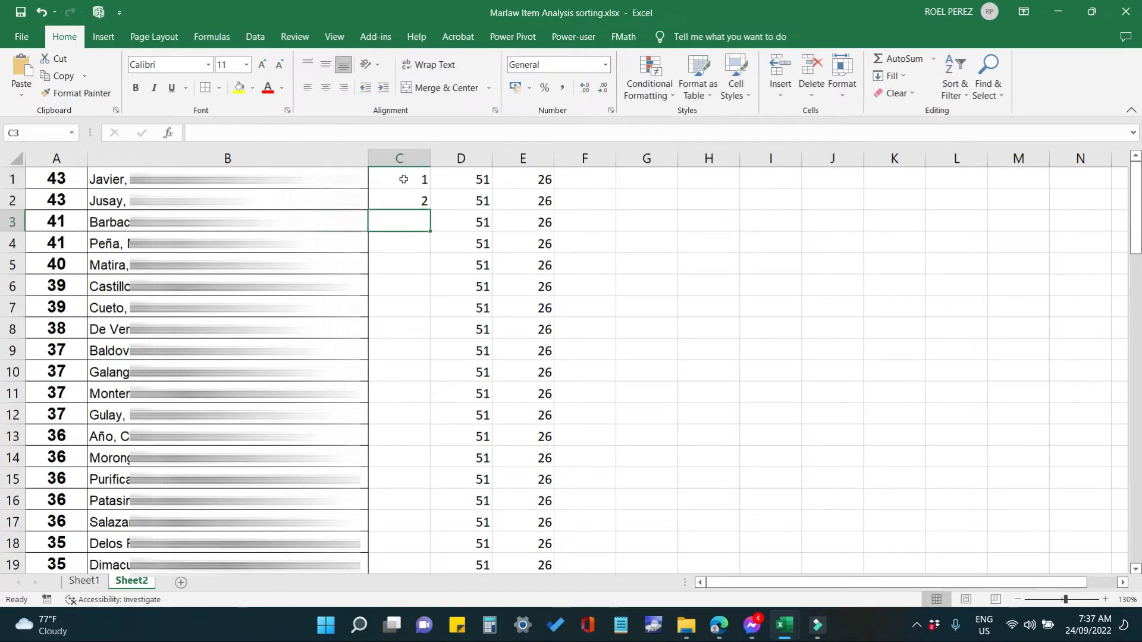
Format the numbers in C1:C2 as bold, font size 13 and horizontally centred.
{"action": "left_click_drag", "start_coordinate": [404, 179], "coordinate": [400, 197]}
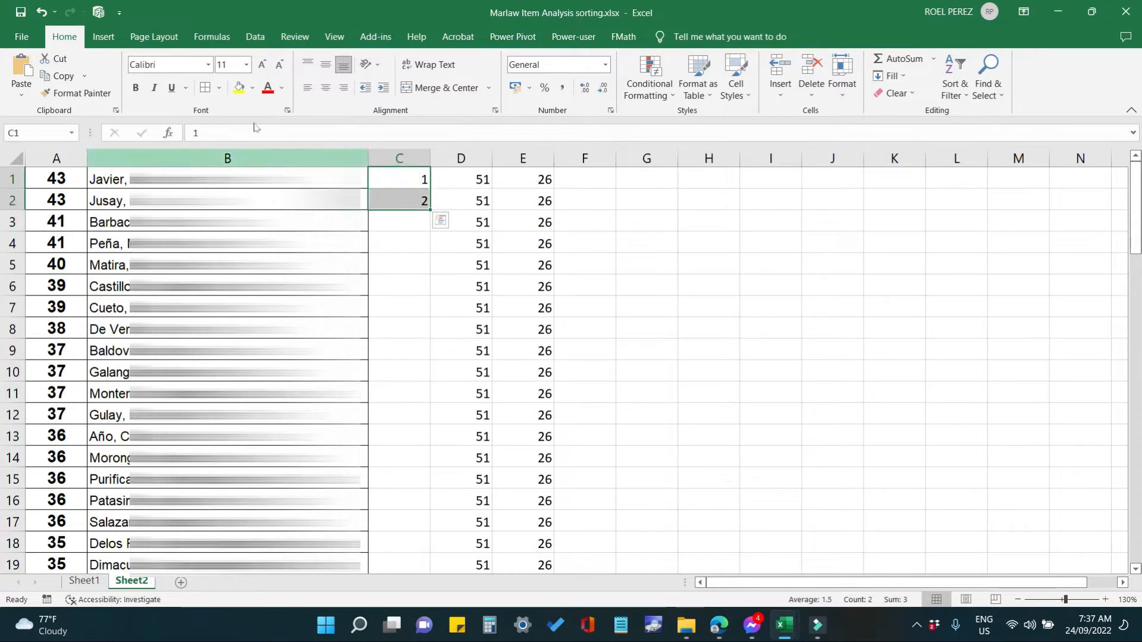
{"action": "left_click", "coordinate": [245, 64]}
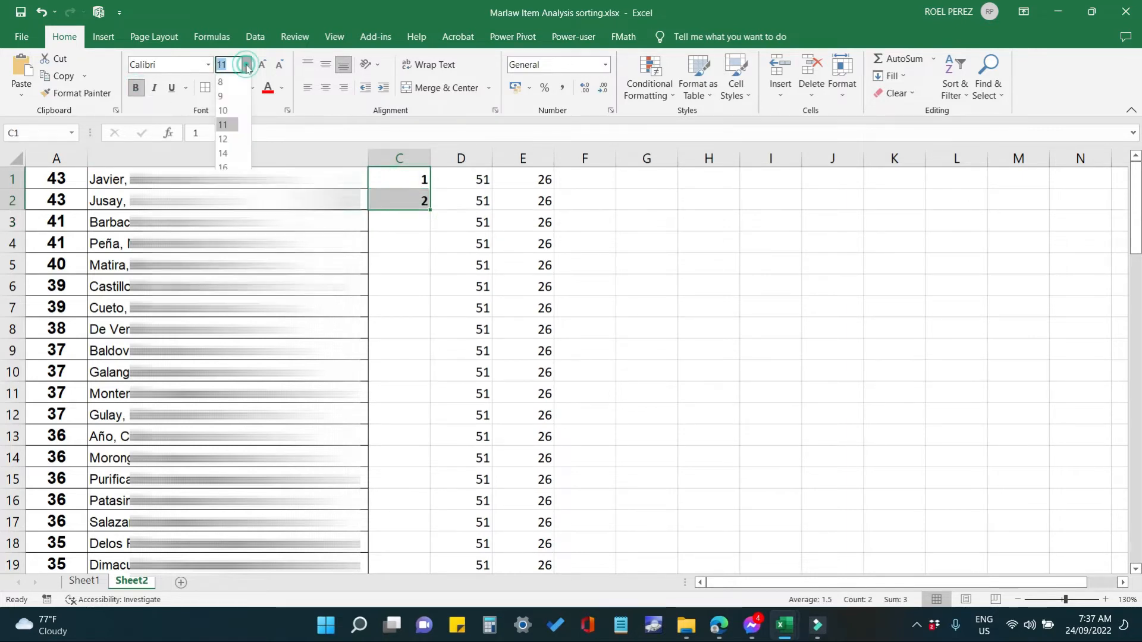
{"action": "left_click", "coordinate": [223, 165]}
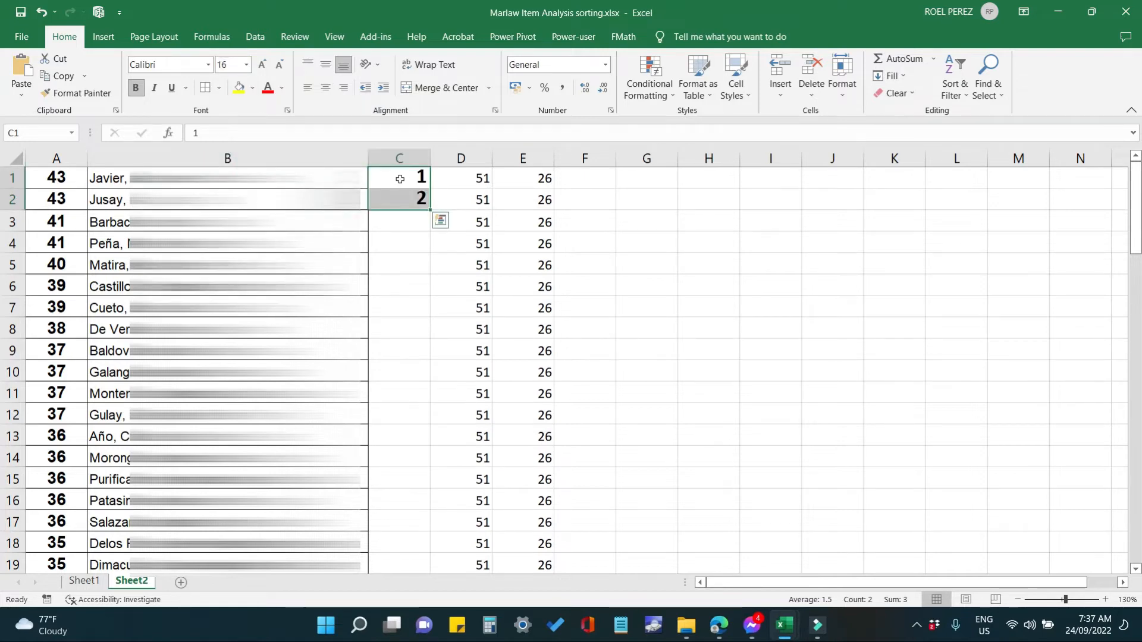
{"action": "left_click", "coordinate": [246, 65]}
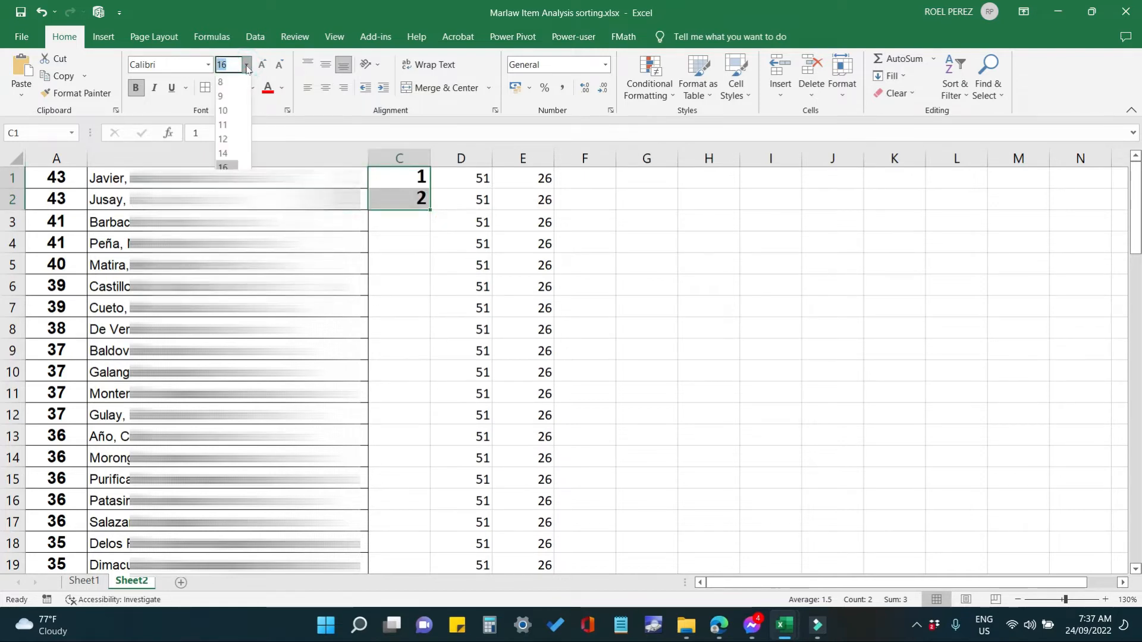
{"action": "type", "text": "13"}
{"action": "key", "text": "Return"}
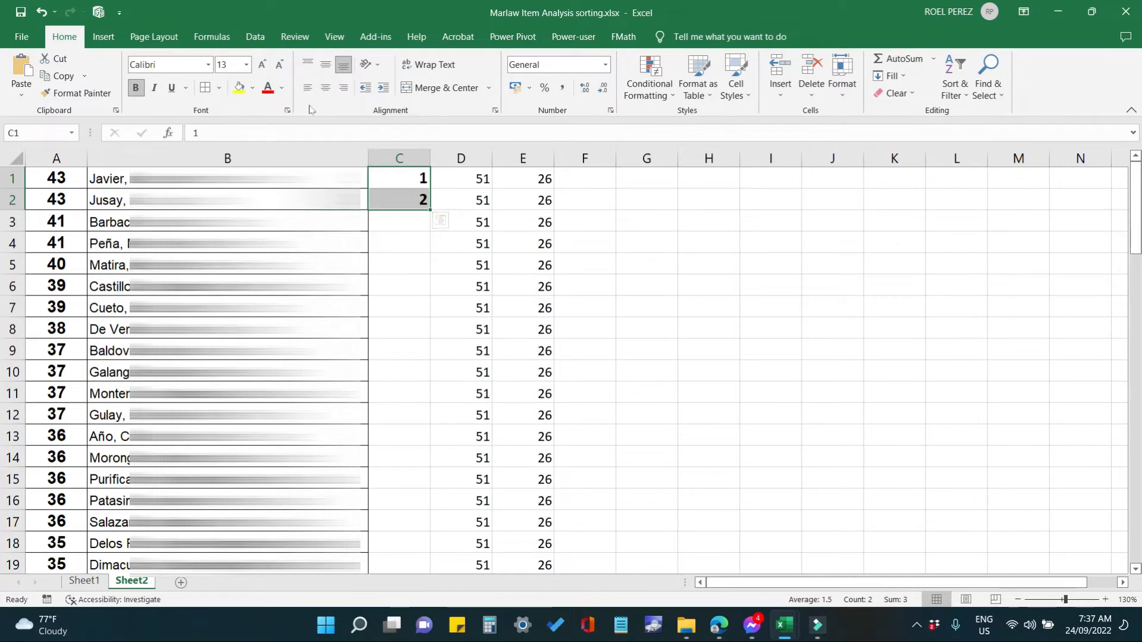
{"action": "left_click", "coordinate": [324, 92]}
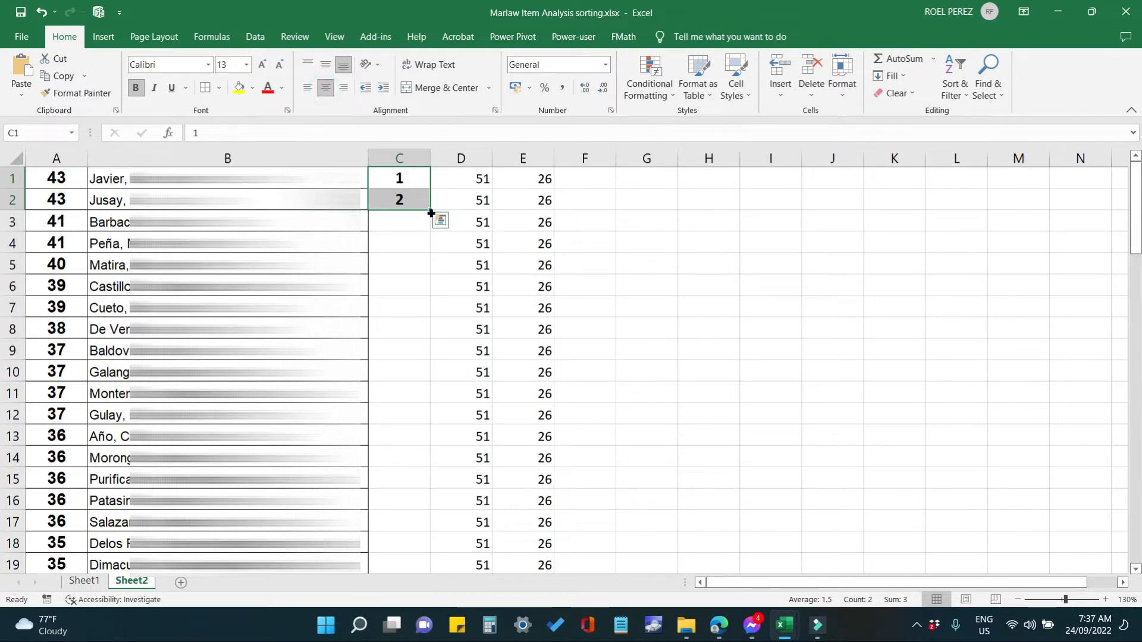
Extend the number series from C1:C2 down to 22 in C22 to mark the upper group.
{"action": "left_click_drag", "start_coordinate": [430, 213], "coordinate": [430, 527]}
{"action": "scroll", "coordinate": [455, 468], "scroll_direction": "down", "scroll_amount": 3}
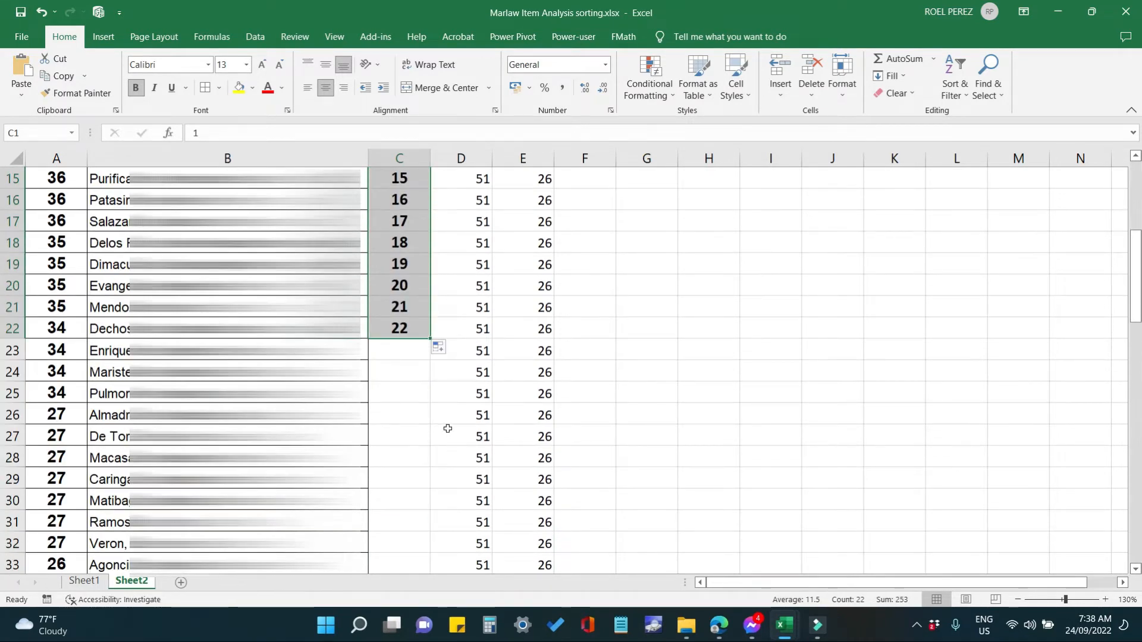
{"action": "scroll", "coordinate": [448, 429], "scroll_direction": "up", "scroll_amount": 5}
Copy the number 1 from C1 to C51, beside the last student who has a score.
{"action": "left_click", "coordinate": [403, 179]}
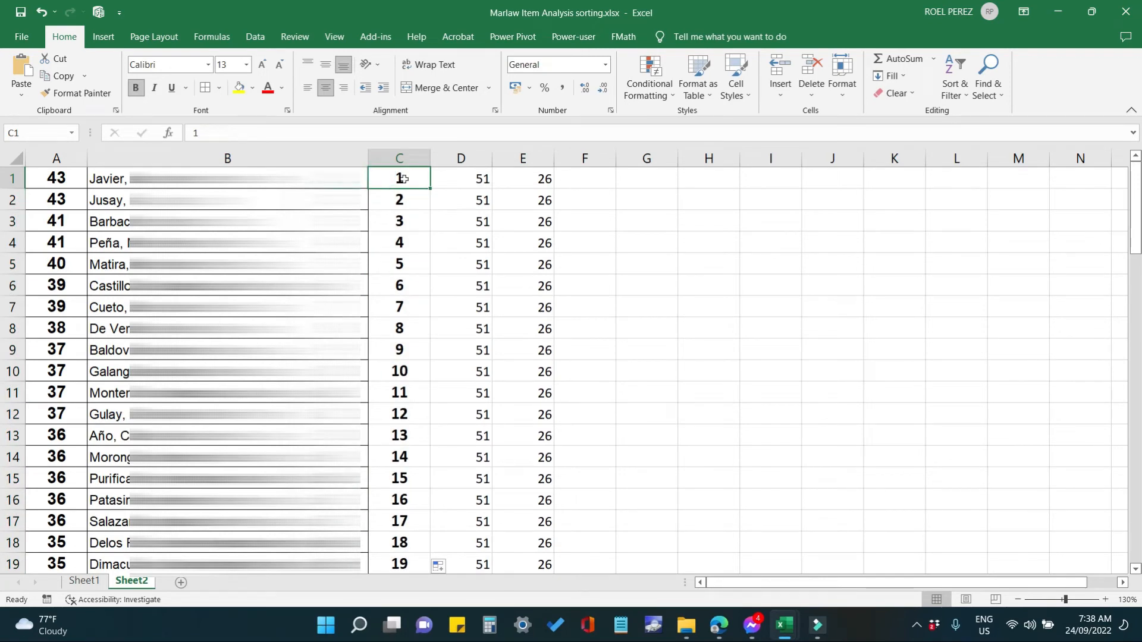
{"action": "key", "text": "ctrl+c"}
{"action": "scroll", "coordinate": [423, 440], "scroll_direction": "down", "scroll_amount": 11}
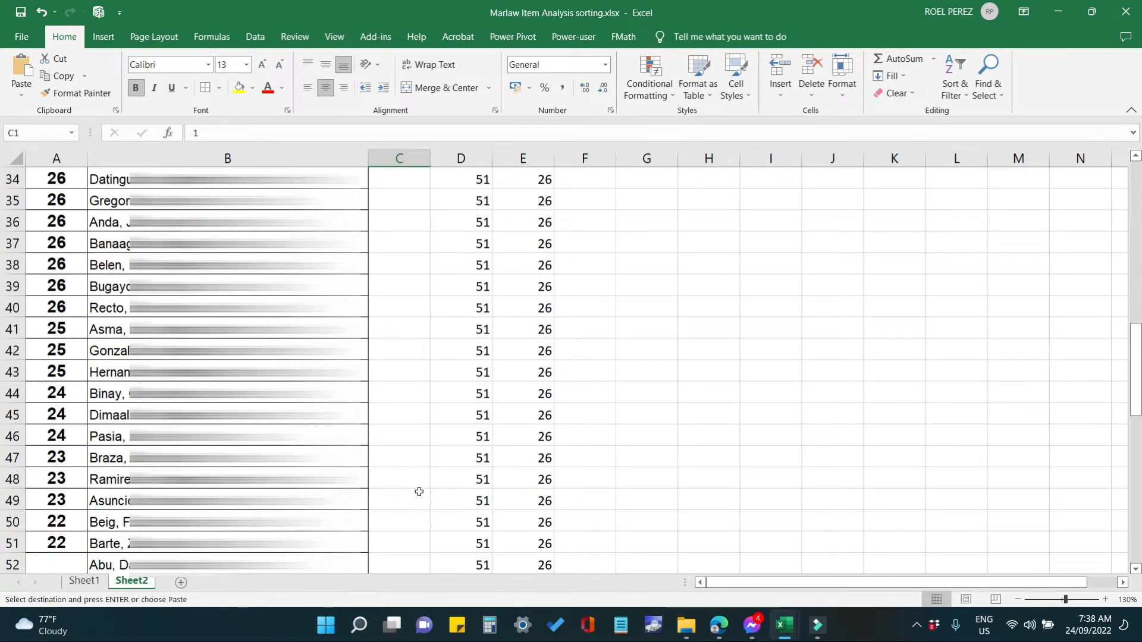
{"action": "scroll", "coordinate": [419, 491], "scroll_direction": "down", "scroll_amount": 8}
{"action": "scroll", "coordinate": [416, 476], "scroll_direction": "up", "scroll_amount": 6}
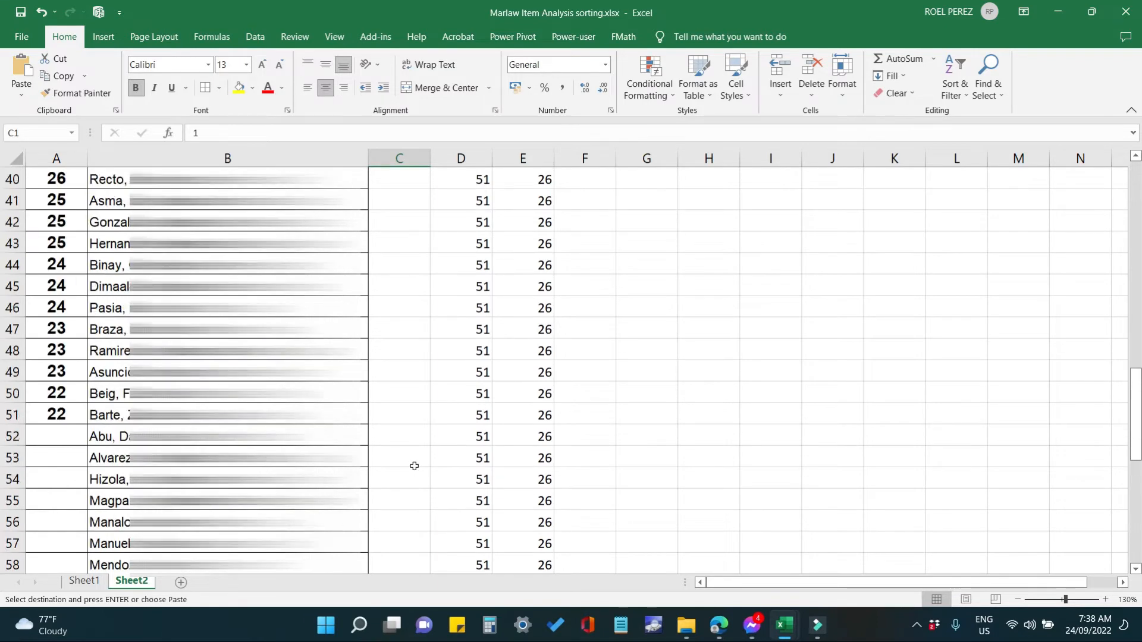
{"action": "left_click", "coordinate": [391, 418]}
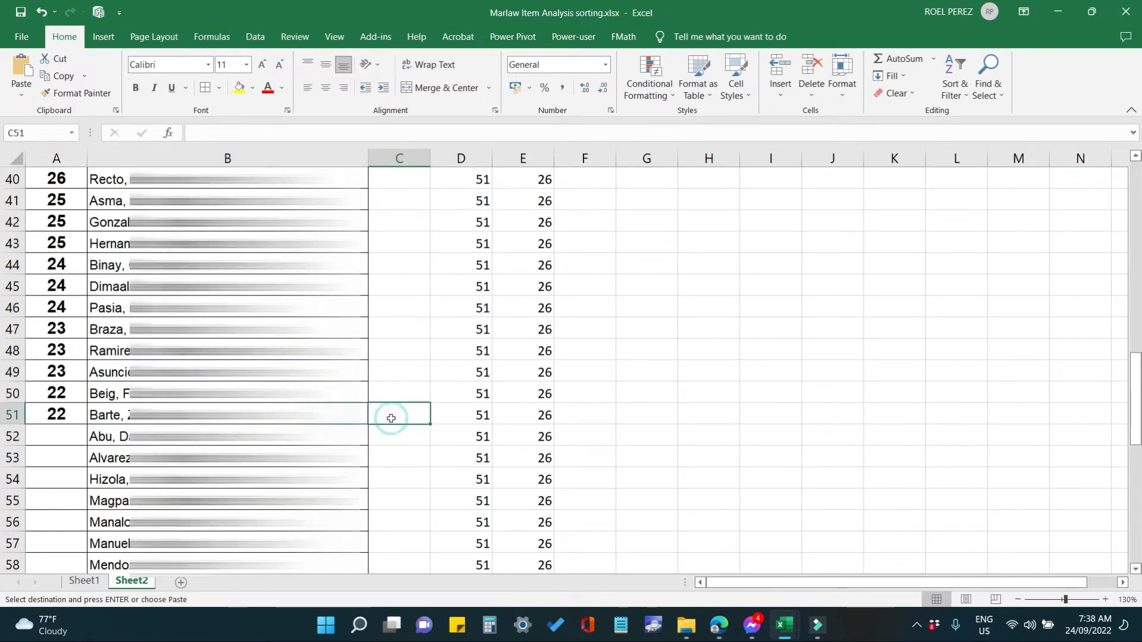
{"action": "key", "text": "Return"}
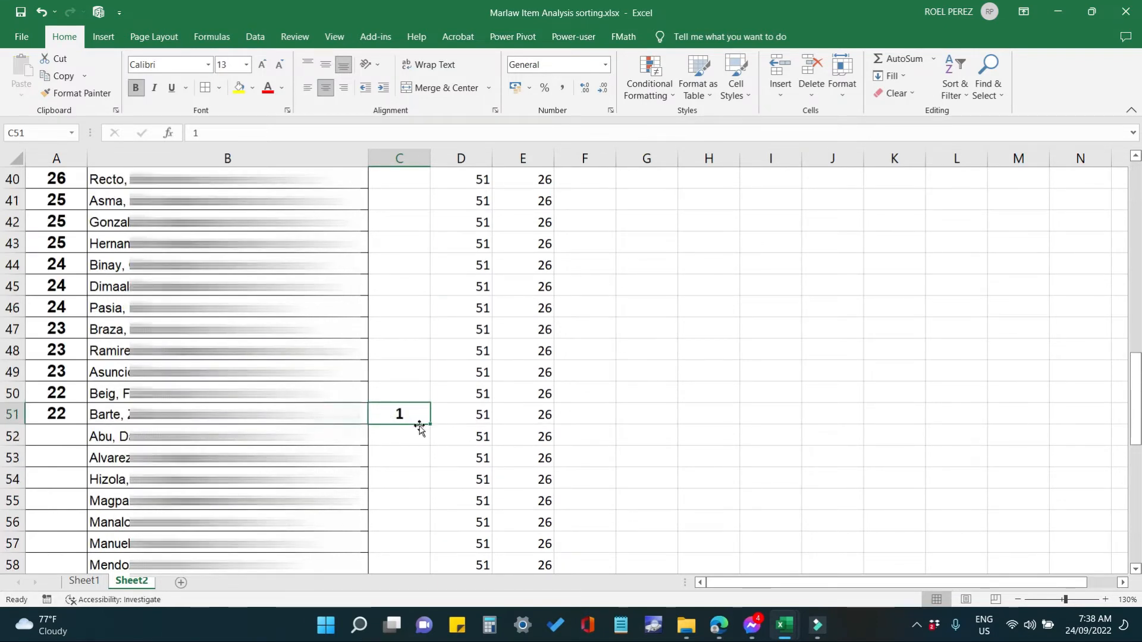
Set C50 to 2 and extend the series upward from C51 to 22 in C30 to mark the lower group.
{"action": "left_click_drag", "start_coordinate": [430, 424], "coordinate": [411, 388]}
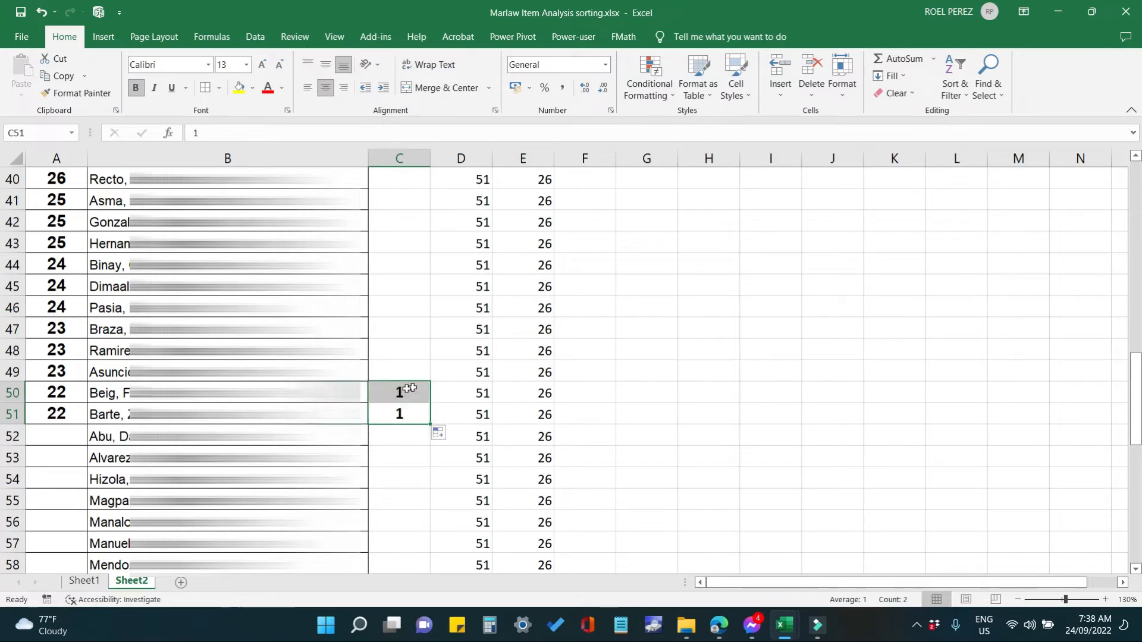
{"action": "left_click", "coordinate": [404, 390]}
{"action": "type", "text": "2"}
{"action": "key", "text": "Return"}
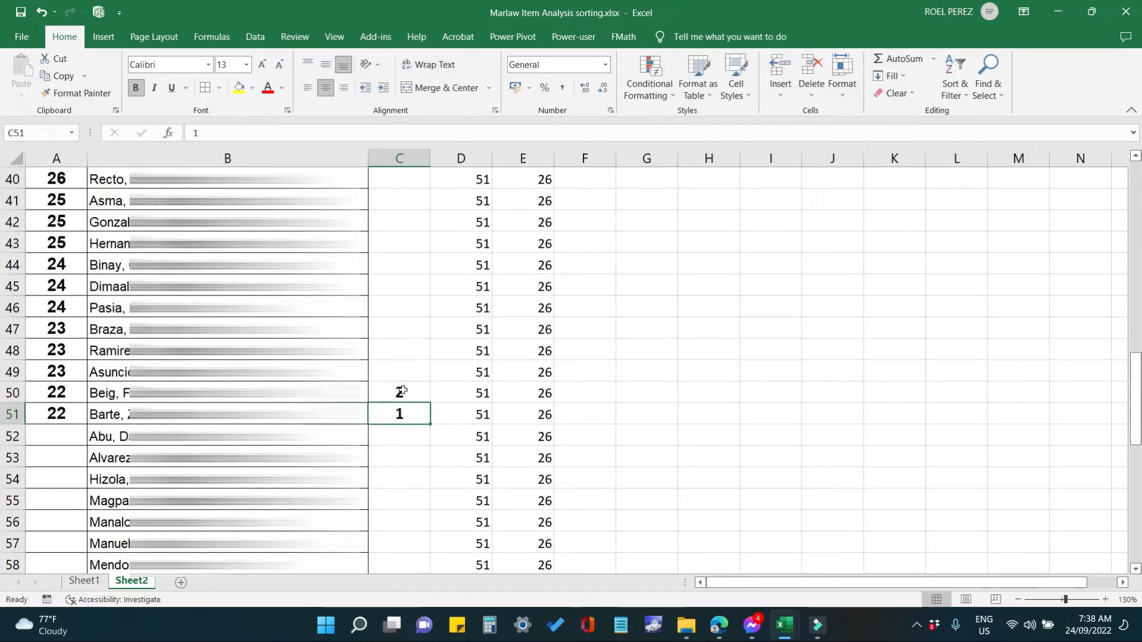
{"action": "left_click_drag", "start_coordinate": [406, 418], "coordinate": [422, 218]}
{"action": "scroll", "coordinate": [544, 405], "scroll_direction": "up", "scroll_amount": 4}
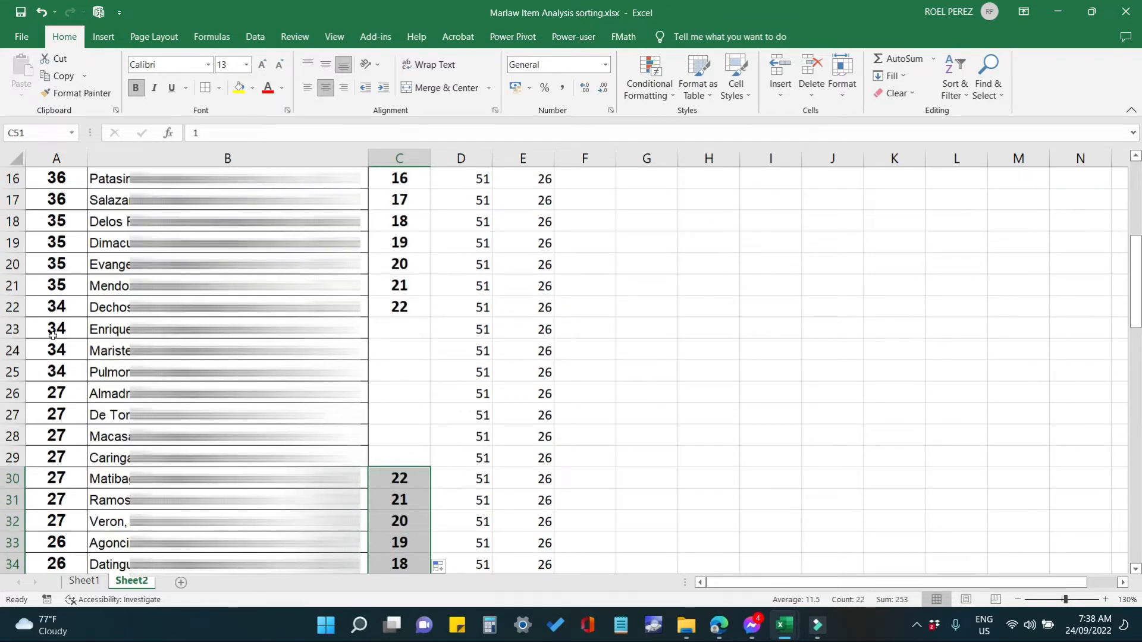
Fill rows 23 to 29, between the upper and lower groups, with a gold background.
{"action": "left_click_drag", "start_coordinate": [11, 329], "coordinate": [13, 458]}
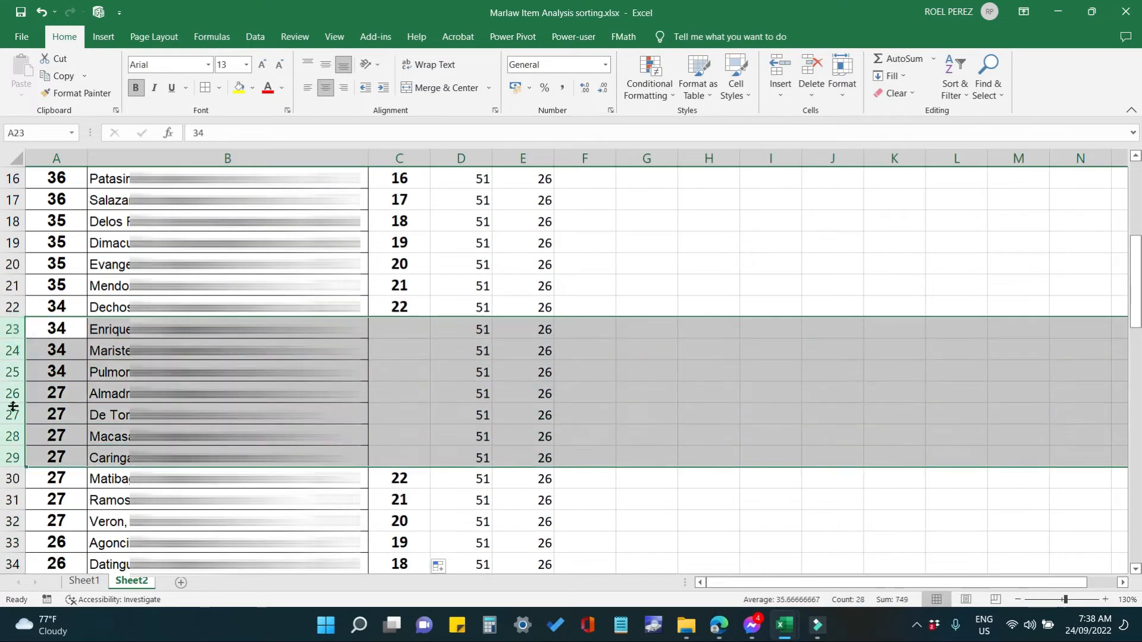
{"action": "left_click", "coordinate": [253, 89]}
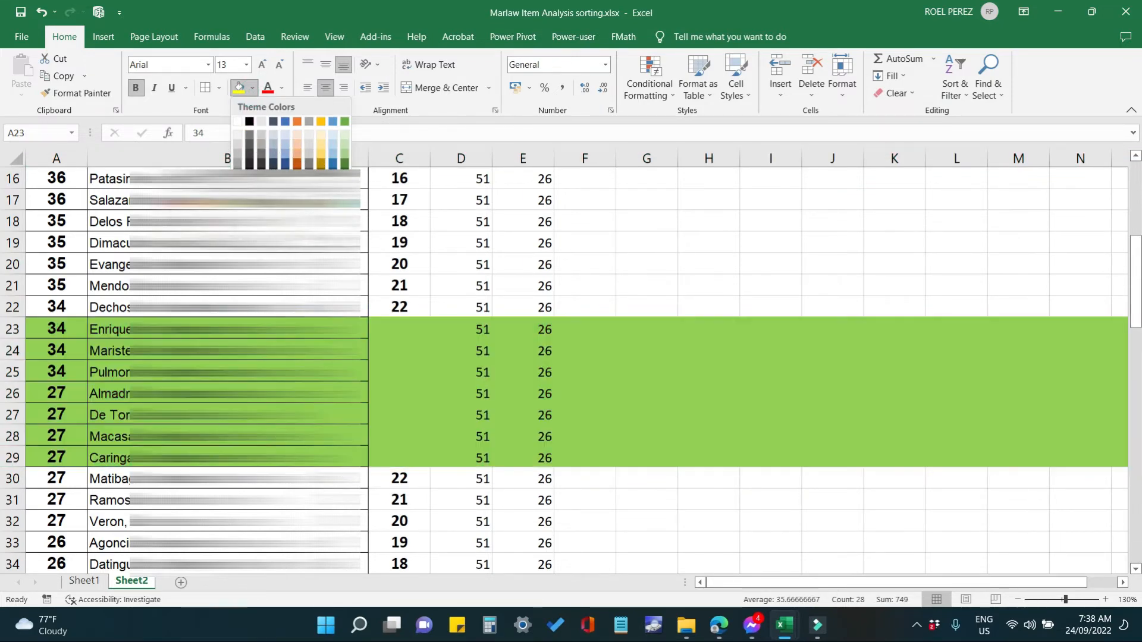
{"action": "left_click", "coordinate": [322, 156]}
{"action": "left_click", "coordinate": [226, 436]}
Copy the names of the 22 upper-group students in B1:B22.
{"action": "scroll", "coordinate": [450, 422], "scroll_direction": "down", "scroll_amount": 4}
{"action": "scroll", "coordinate": [439, 423], "scroll_direction": "up", "scroll_amount": 9}
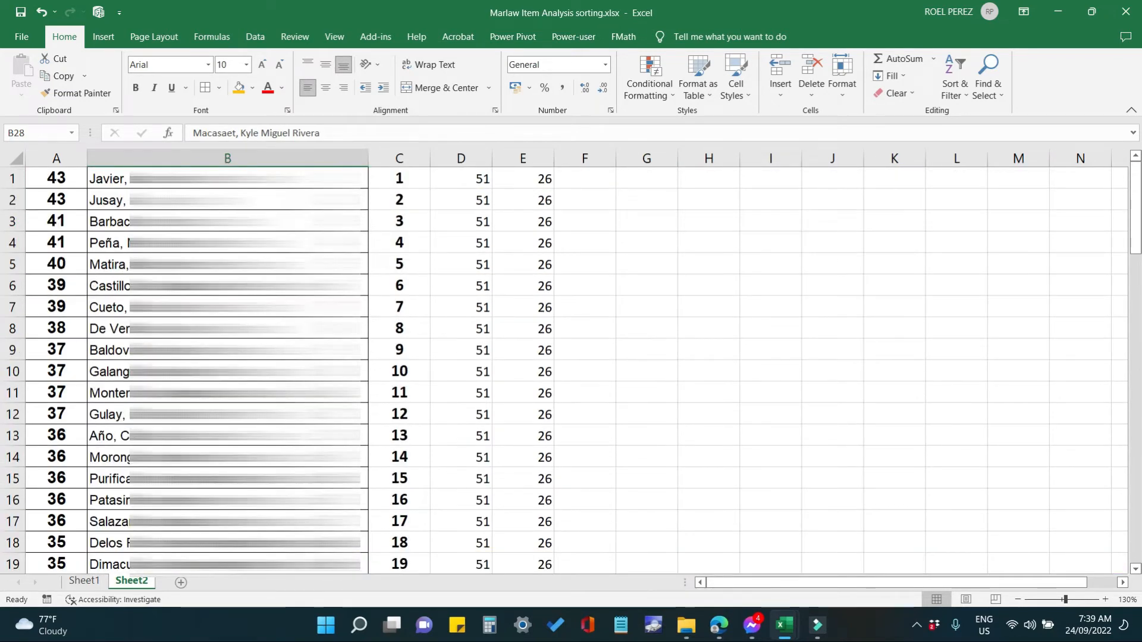
{"action": "left_click_drag", "start_coordinate": [226, 179], "coordinate": [226, 482]}
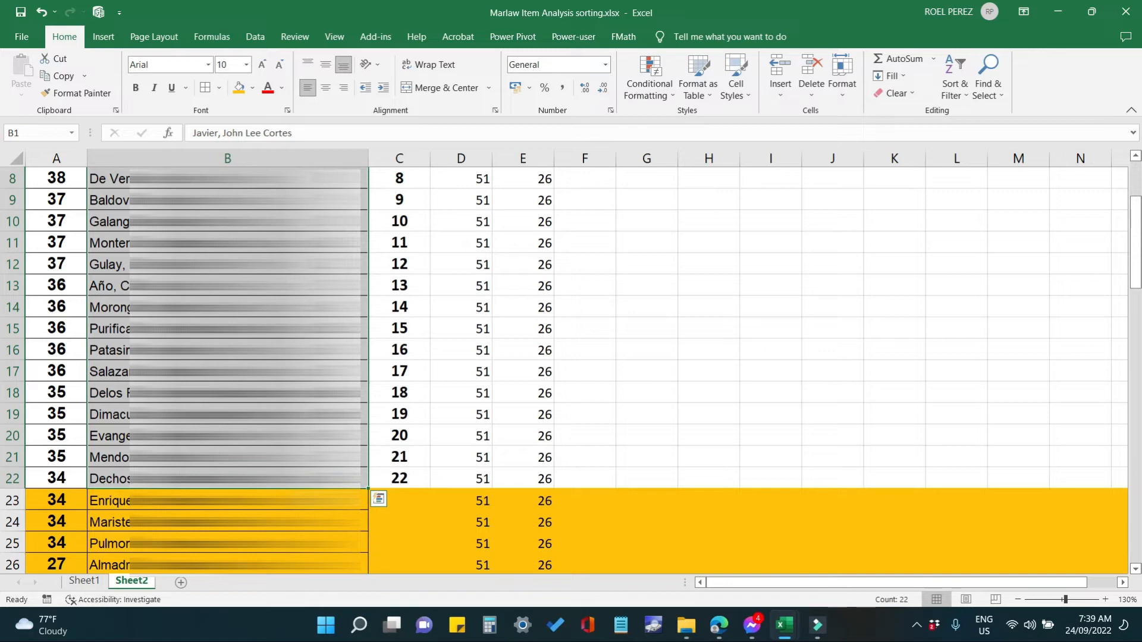
{"action": "key", "text": "ctrl+q"}
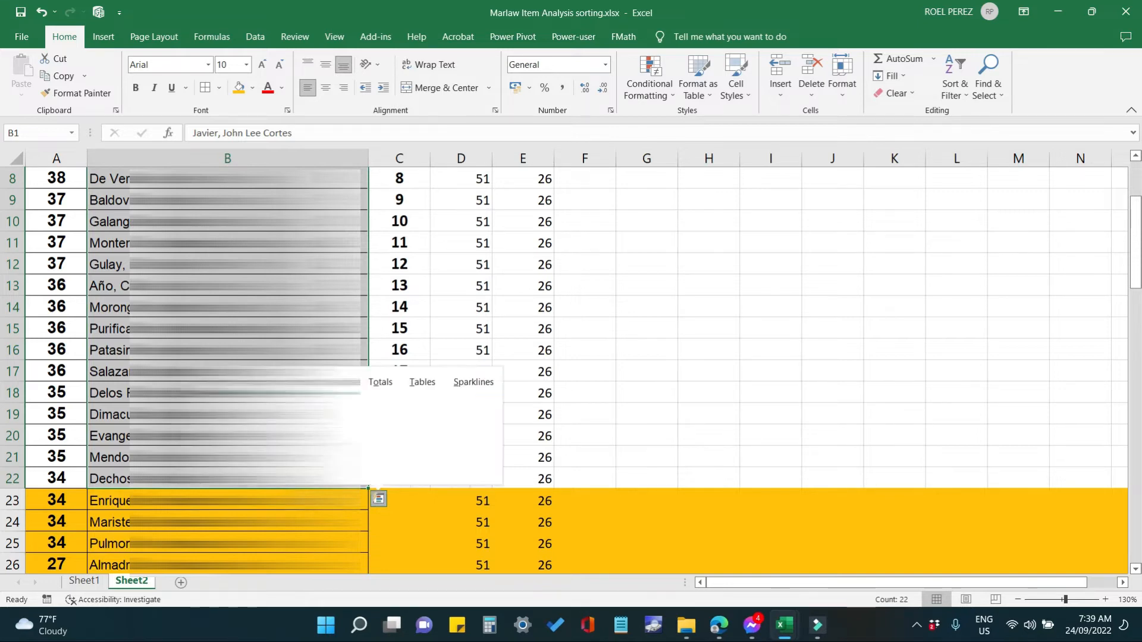
{"action": "right_click", "coordinate": [229, 351]}
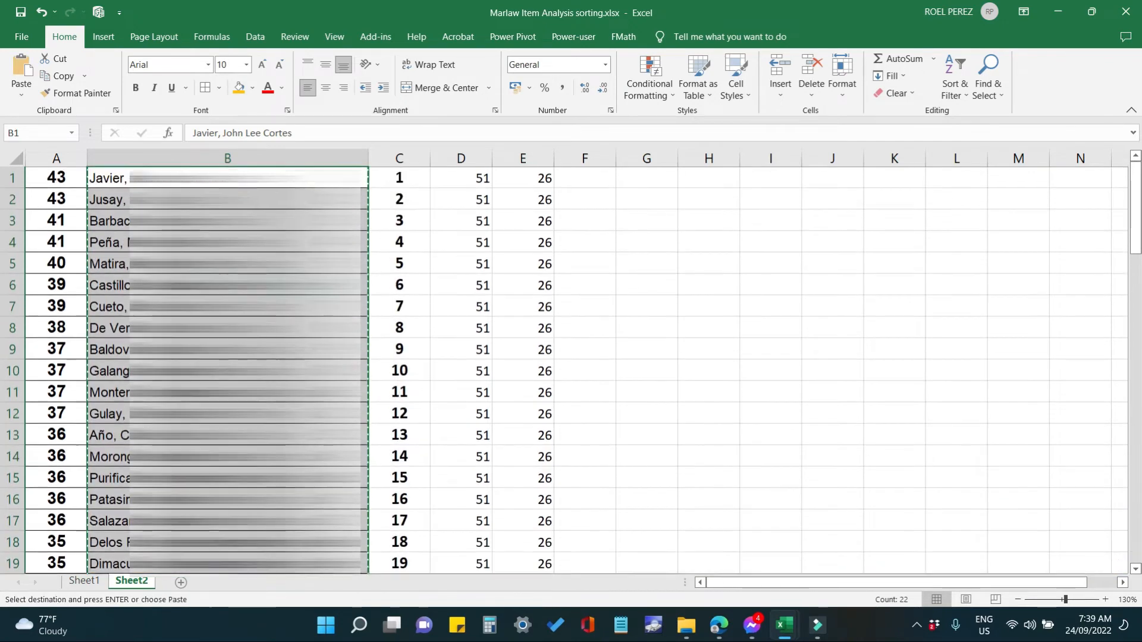
Switch to the Item Analysis 1st Sem workbook and paste the copied upper-group names into the student list starting at B18.
{"action": "mouse_move", "coordinate": [784, 633]}
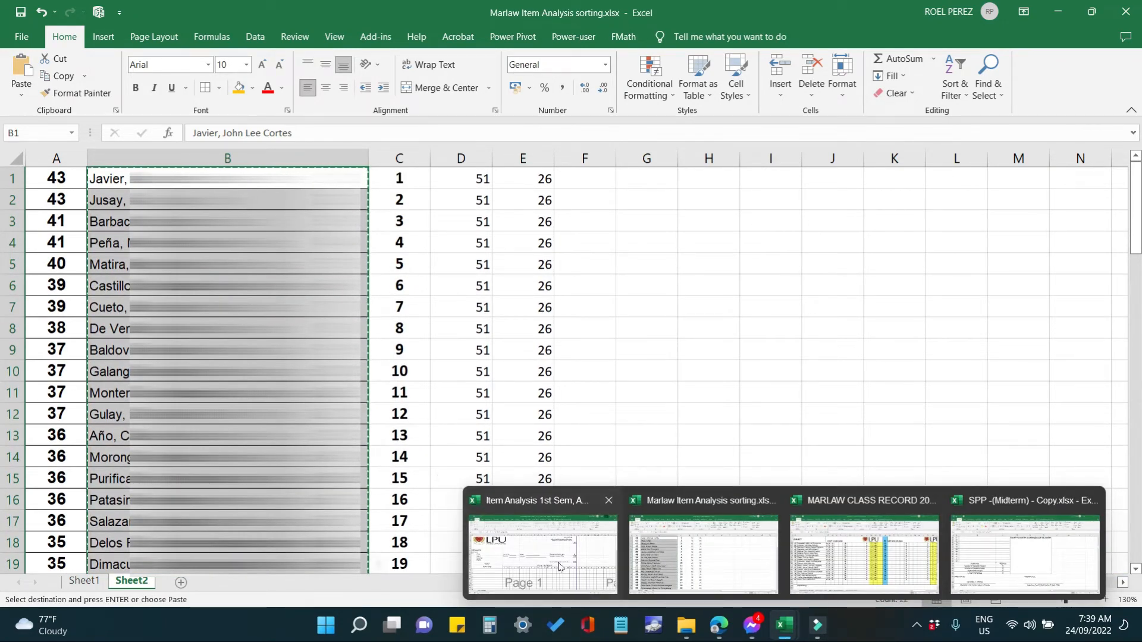
{"action": "left_click", "coordinate": [538, 550]}
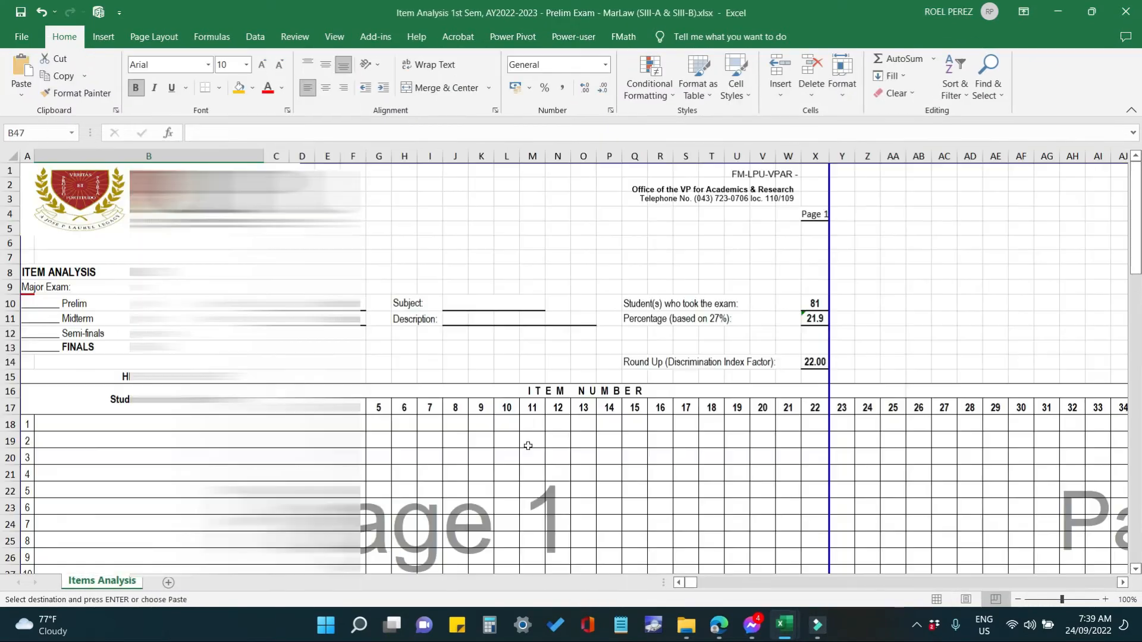
{"action": "left_click", "coordinate": [123, 422]}
{"action": "key", "text": "Return"}
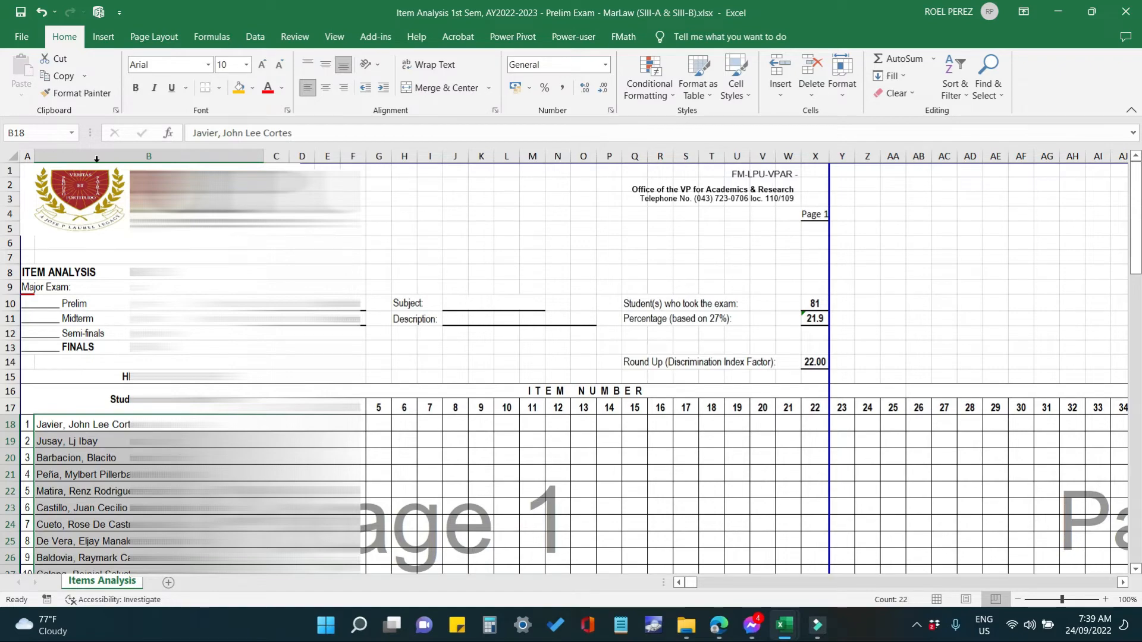
Make the pasted upper-group student names in B18:B39 bold.
{"action": "left_click", "coordinate": [136, 89]}
{"action": "scroll", "coordinate": [565, 366], "scroll_direction": "down", "scroll_amount": 7}
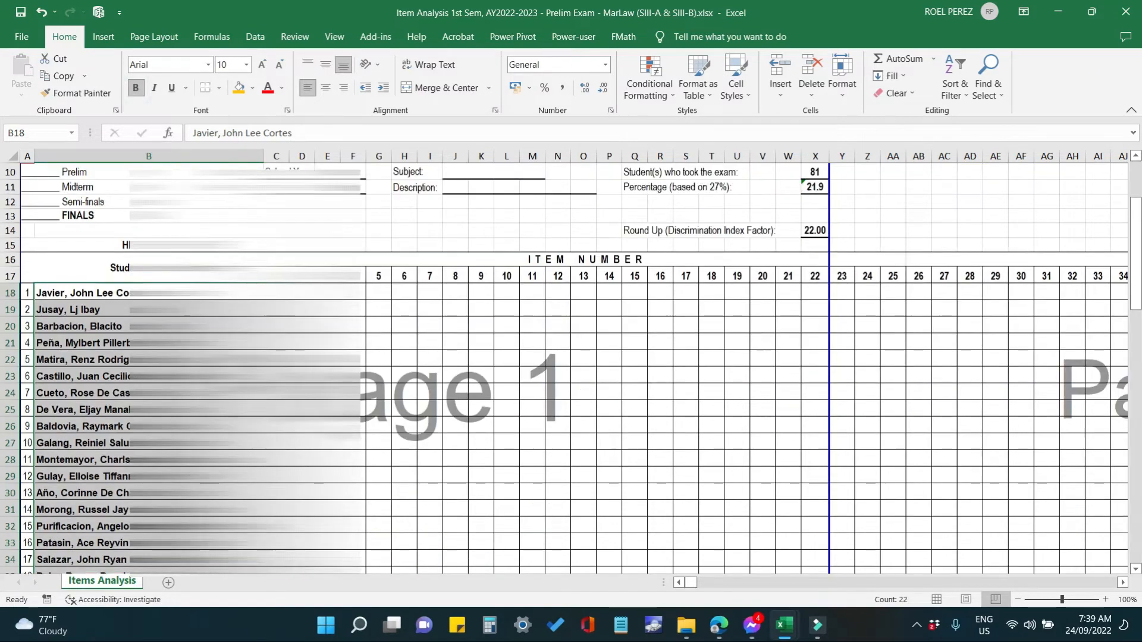
{"action": "scroll", "coordinate": [565, 366], "scroll_direction": "down", "scroll_amount": 4}
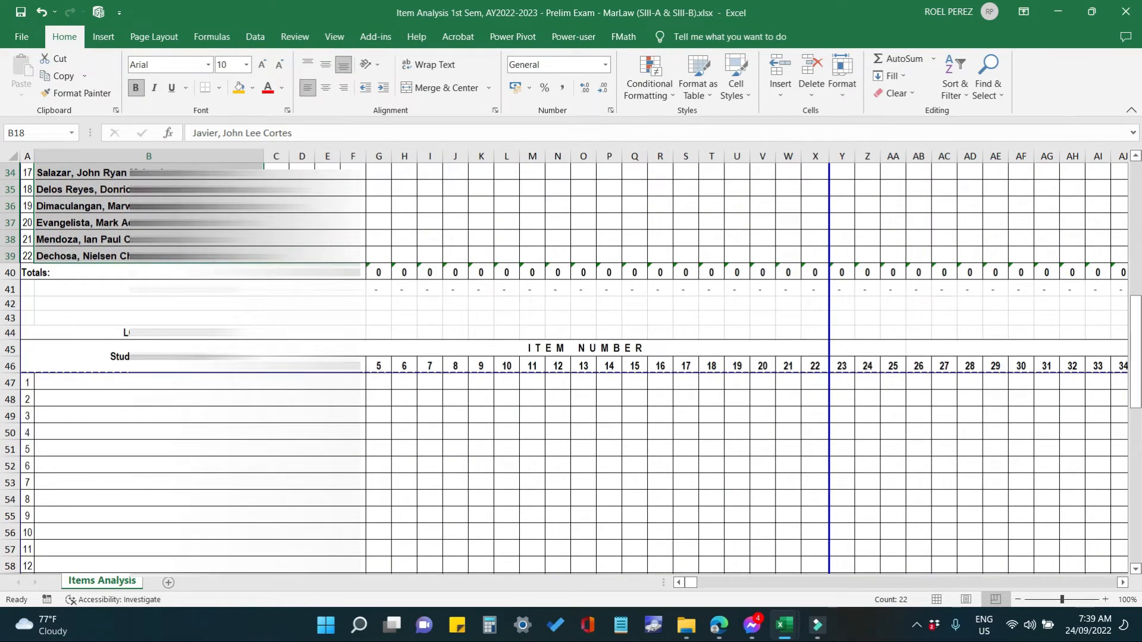
Select B47 as the lower-group destination, then copy the 22 lower-group names in B30:B51 of the Marlaw Item Analysis sorting workbook.
{"action": "left_click", "coordinate": [178, 382]}
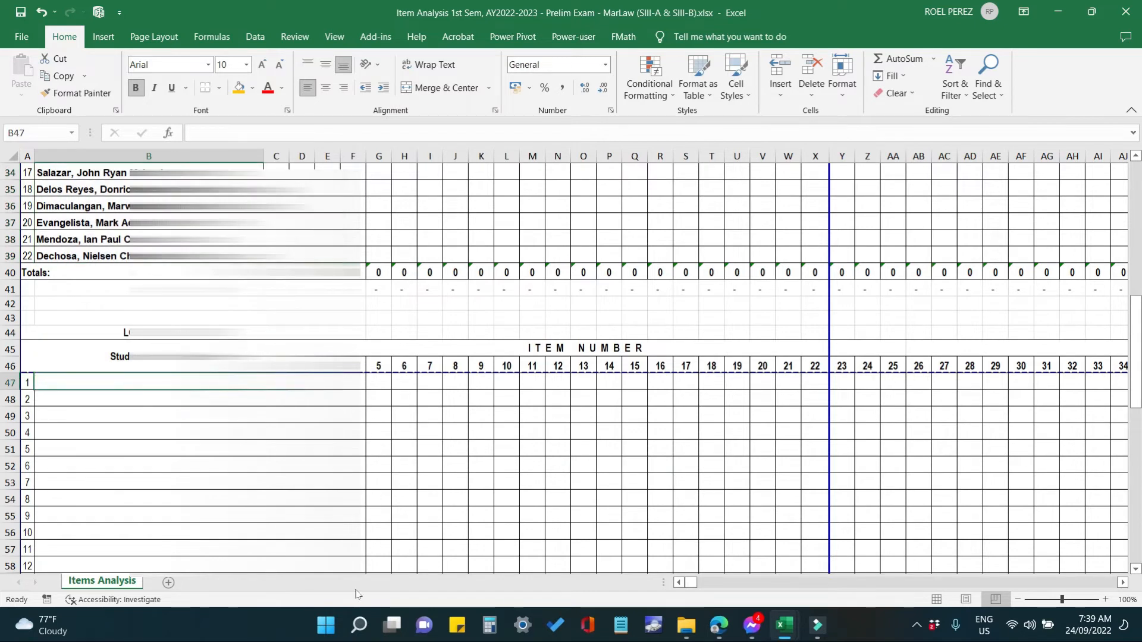
{"action": "mouse_move", "coordinate": [786, 635]}
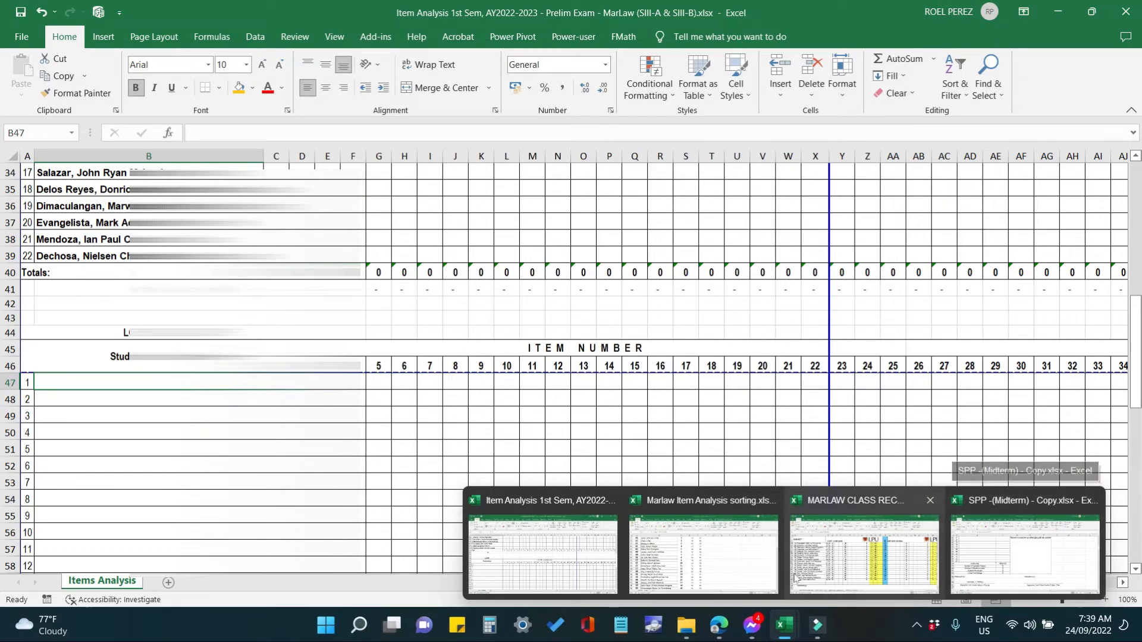
{"action": "left_click", "coordinate": [714, 573]}
{"action": "scroll", "coordinate": [565, 369], "scroll_direction": "down", "scroll_amount": 9}
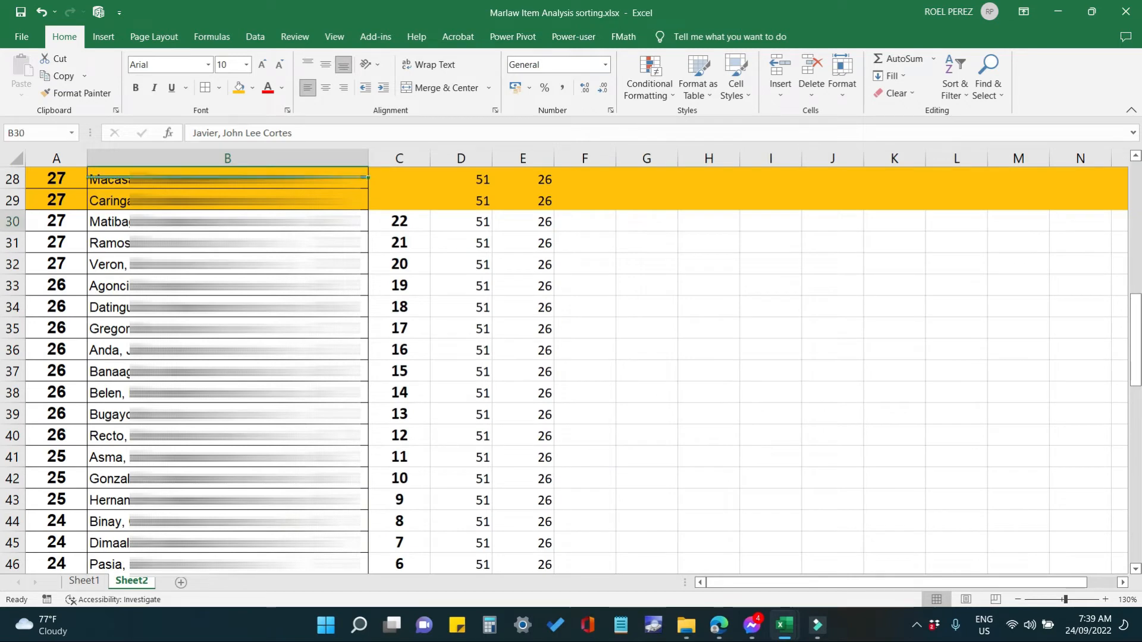
{"action": "left_click_drag", "start_coordinate": [154, 222], "coordinate": [153, 393]}
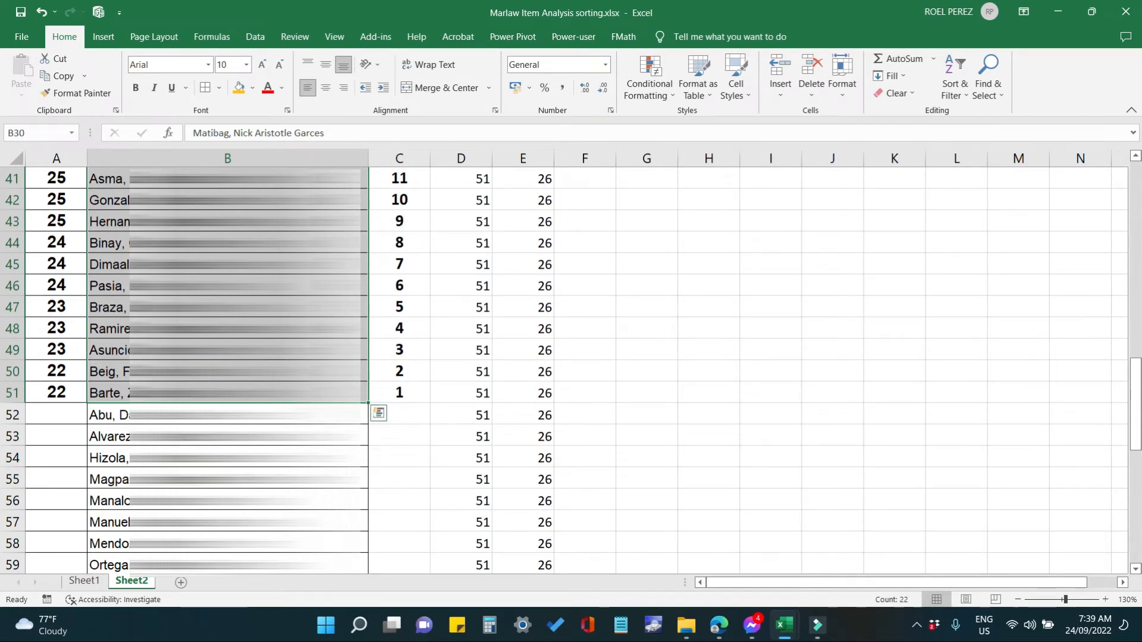
{"action": "right_click", "coordinate": [195, 328]}
{"action": "left_click", "coordinate": [229, 274]}
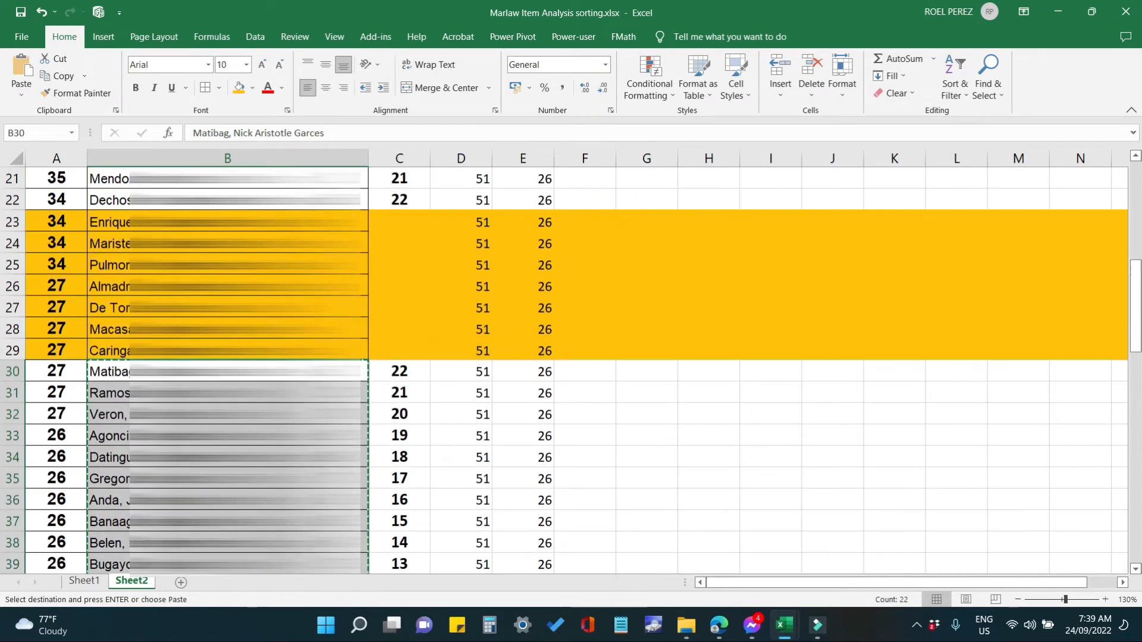
Switch to the Item Analysis 1st Sem workbook, paste the copied lower-group names starting at B47, and make them bold.
{"action": "mouse_move", "coordinate": [785, 625]}
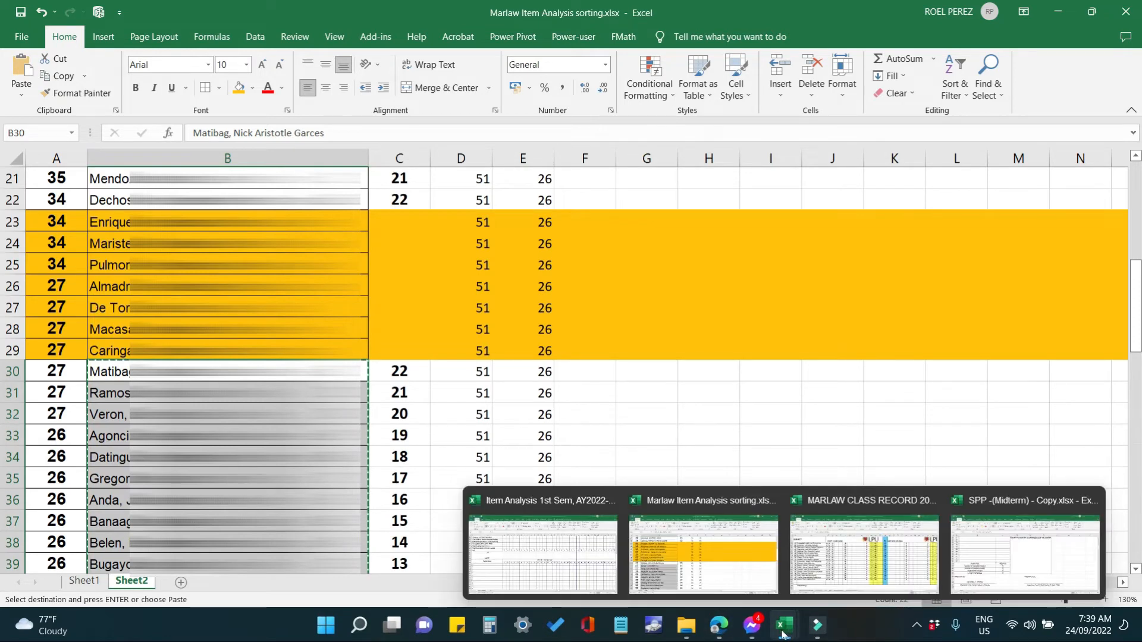
{"action": "left_click", "coordinate": [596, 583]}
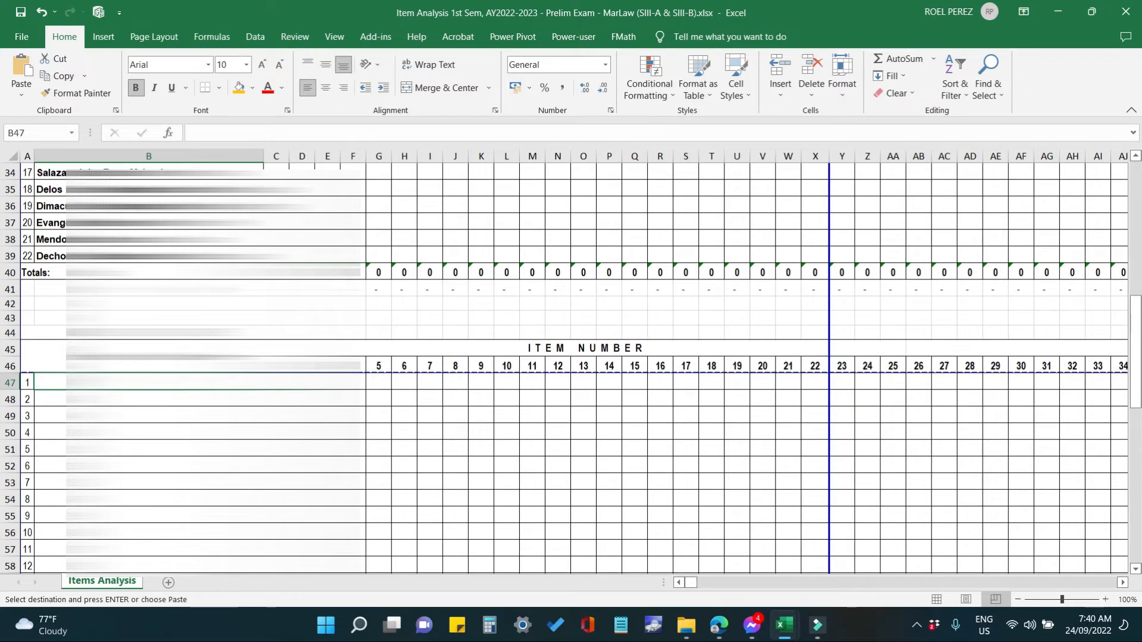
{"action": "key", "text": "Return"}
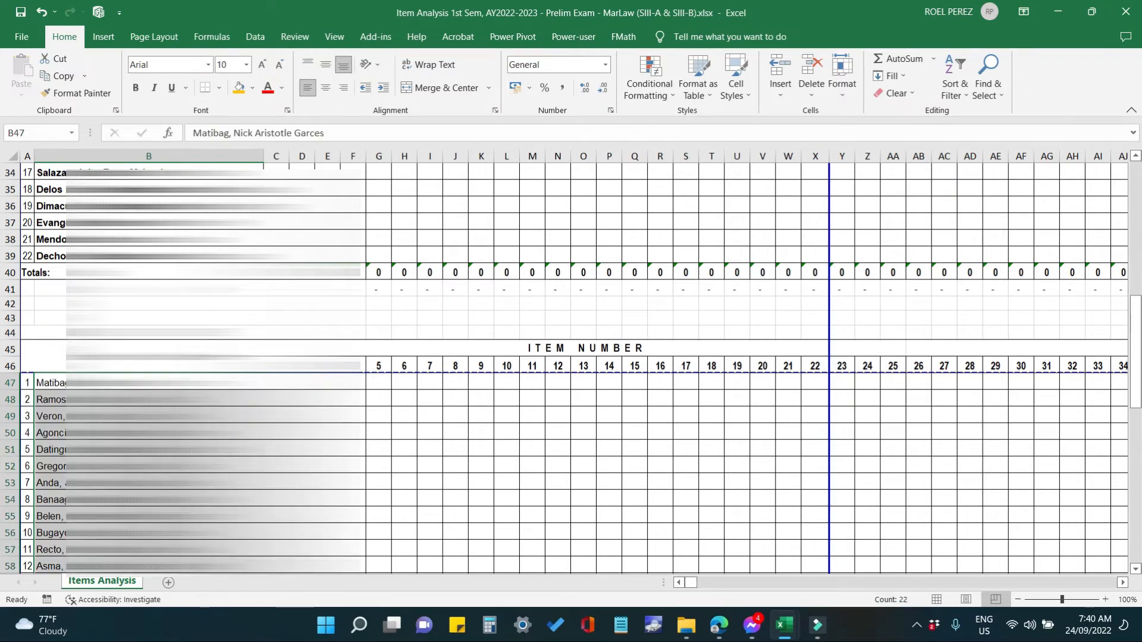
{"action": "left_click", "coordinate": [134, 88]}
{"action": "scroll", "coordinate": [571, 369], "scroll_direction": "down", "scroll_amount": 5}
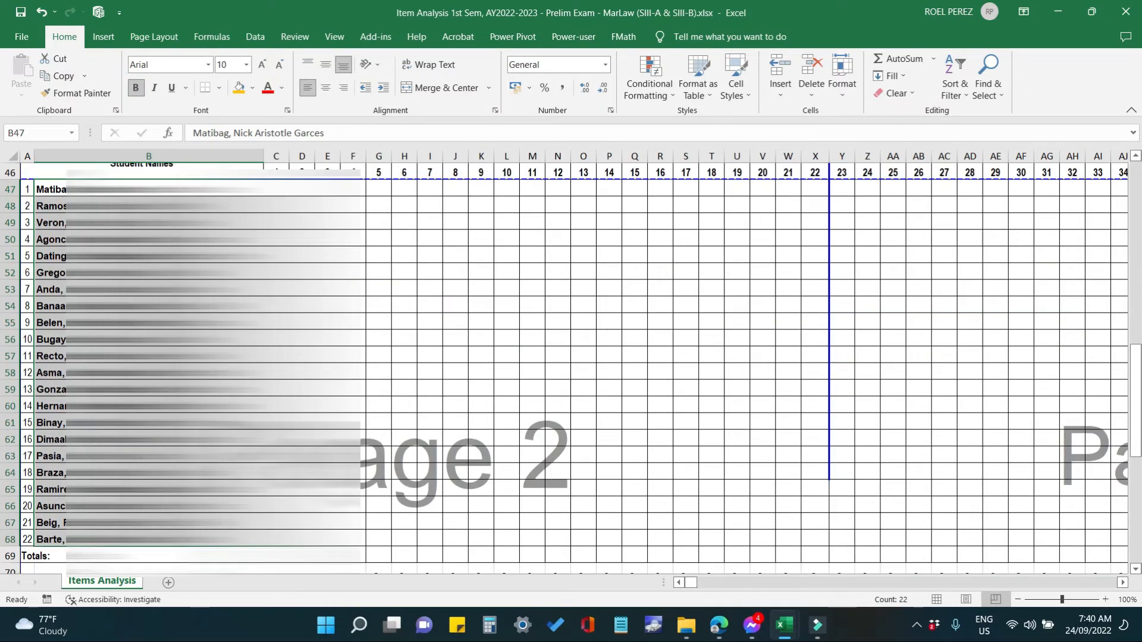
{"action": "scroll", "coordinate": [571, 369], "scroll_direction": "up", "scroll_amount": 4}
{"action": "scroll", "coordinate": [362, 467], "scroll_direction": "up", "scroll_amount": 8}
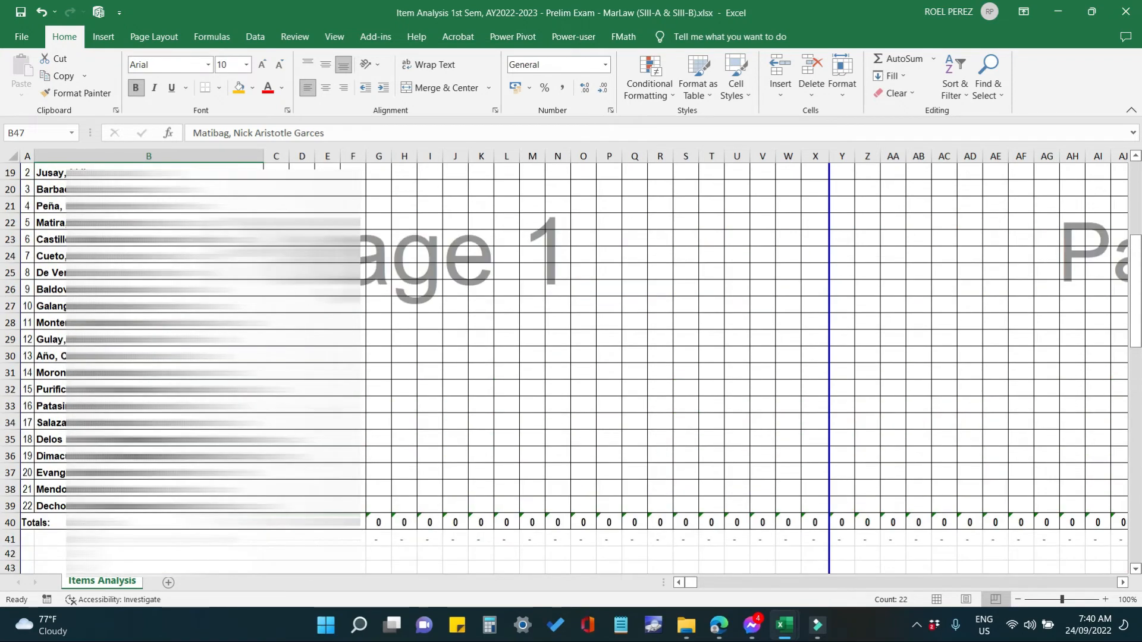
Enter 1 or 0 for each exam item of the first lower-group student in row 47, and of the second in row 48 through item 17.
{"action": "key", "text": "Right"}
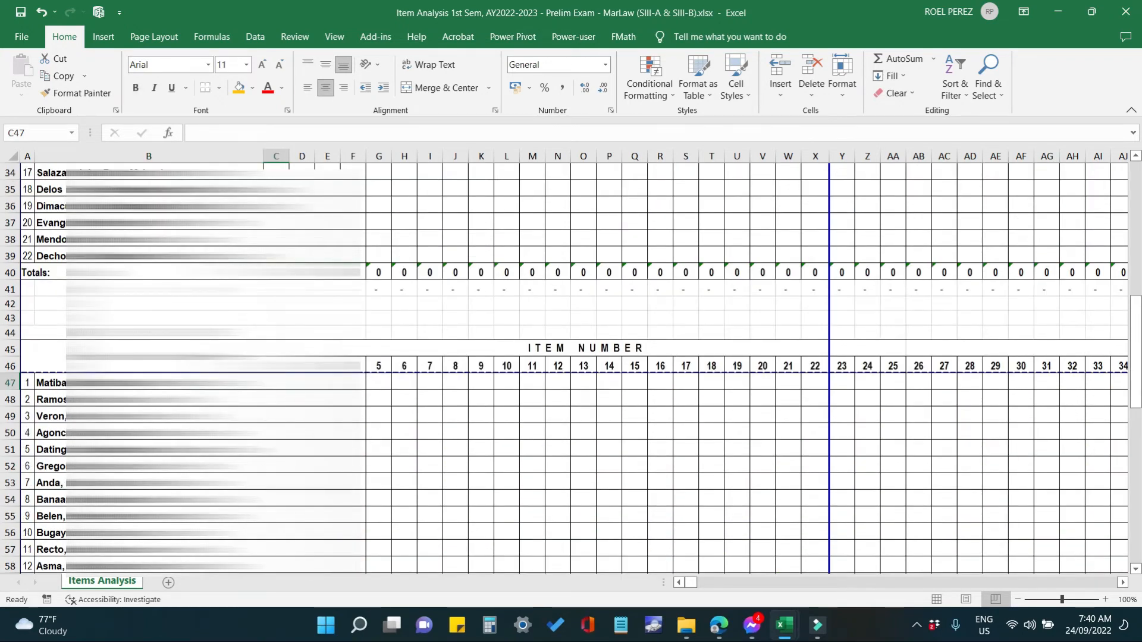
{"action": "type", "text": "0"}
{"action": "key", "text": "Right"}
{"action": "type", "text": "0"}
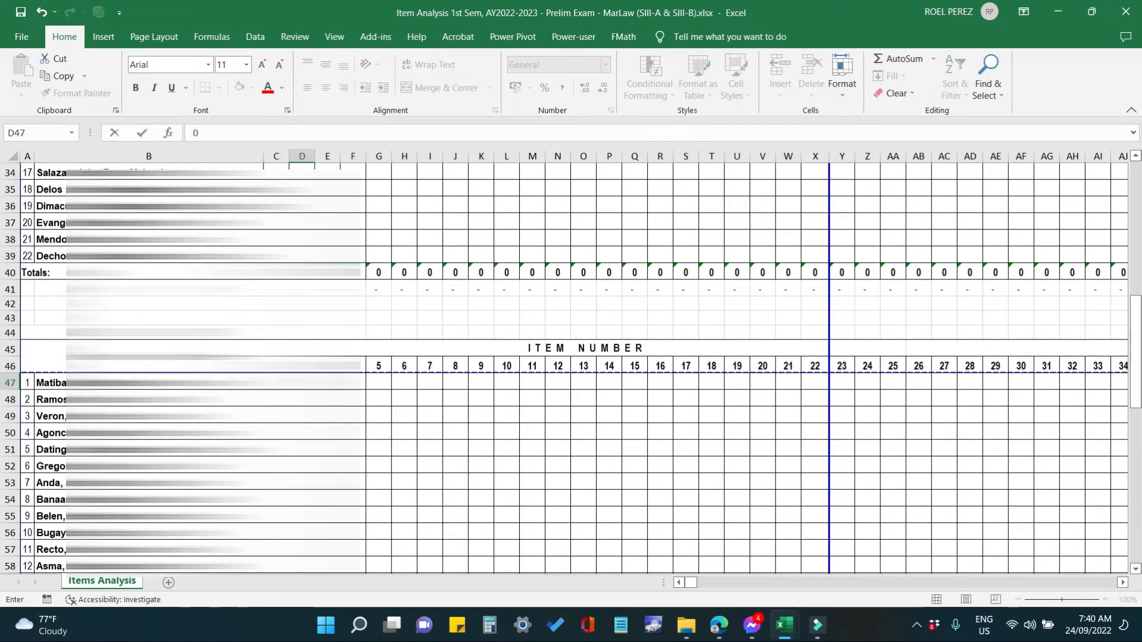
{"action": "key", "text": "Right"}
{"action": "type", "text": "0"}
{"action": "key", "text": "Right"}
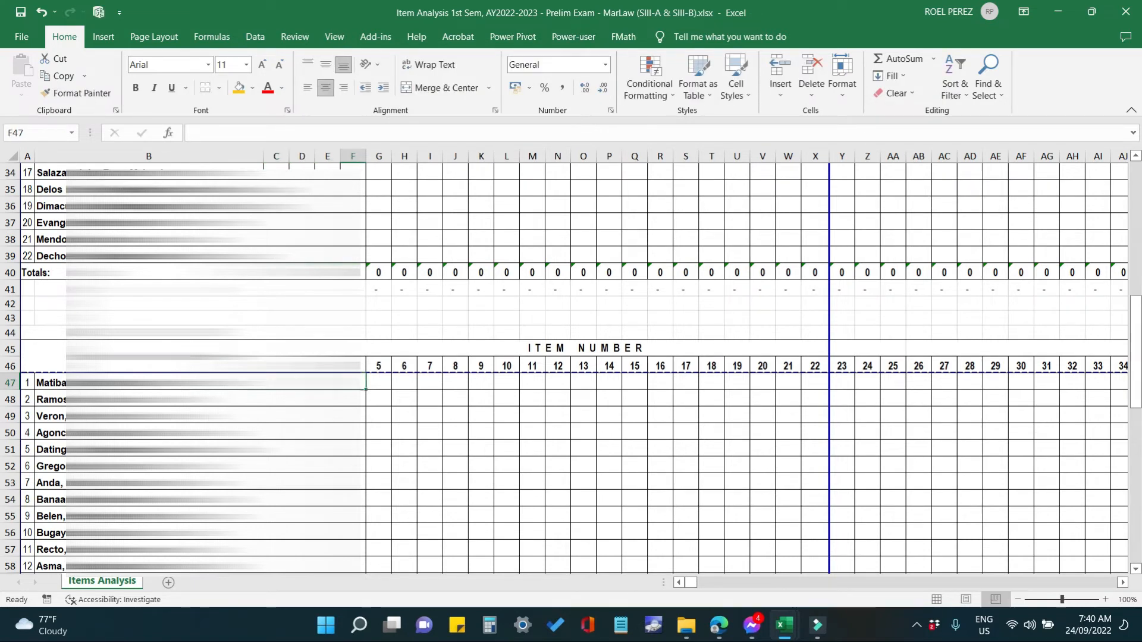
{"action": "type", "text": "0"}
{"action": "key", "text": "Right"}
{"action": "type", "text": "0"}
{"action": "key", "text": "Right"}
{"action": "type", "text": "0"}
{"action": "key", "text": "Right"}
{"action": "type", "text": "1"}
{"action": "key", "text": "Right"}
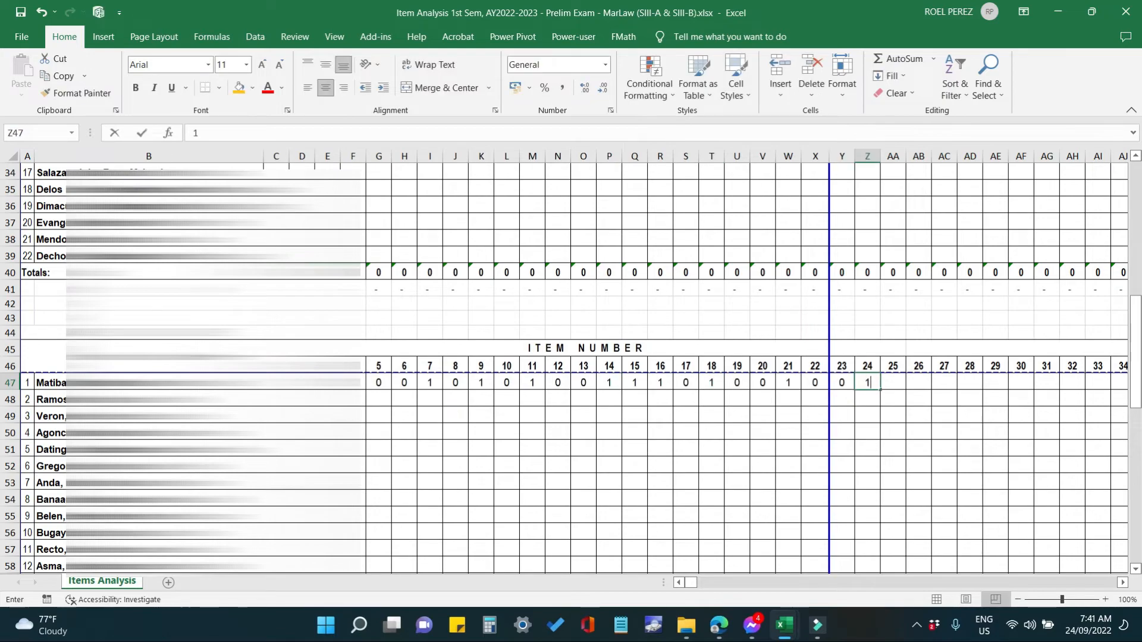
{"action": "type", "text": "1"}
{"action": "key", "text": "Right"}
{"action": "type", "text": "0"}
{"action": "key", "text": "Right"}
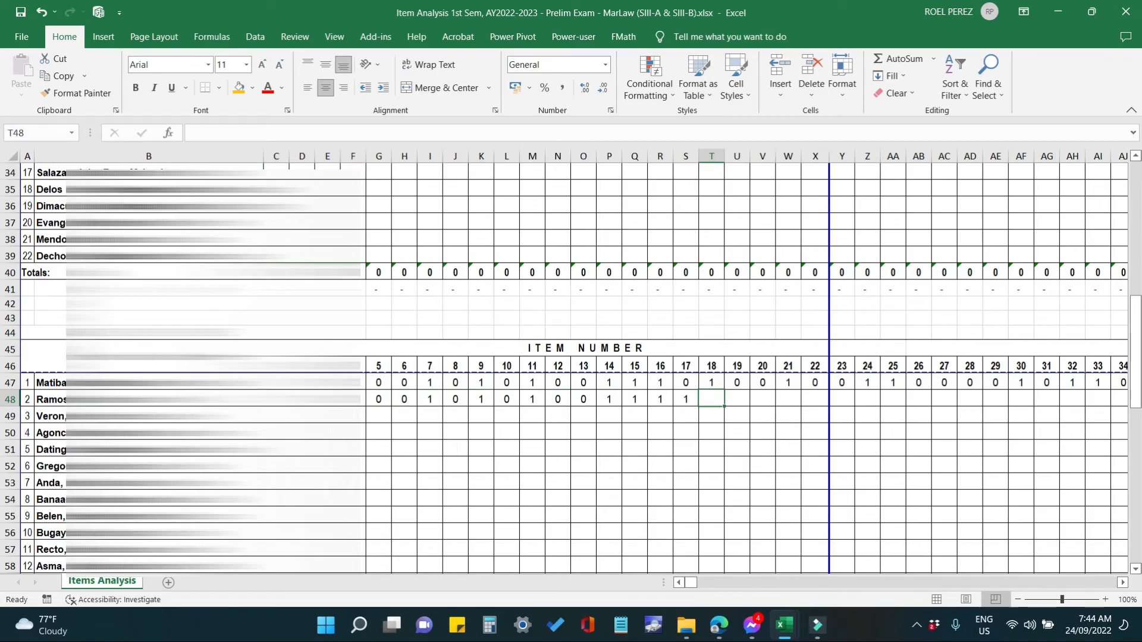
Enter the second lower-group student's remaining item scores in row 48 from item 18, and the third student's in row 49 through item 37.
{"action": "type", "text": "1"}
{"action": "key", "text": "Right"}
{"action": "type", "text": "0"}
{"action": "key", "text": "Right"}
{"action": "type", "text": "1"}
{"action": "key", "text": "Right"}
{"action": "type", "text": "1"}
{"action": "key", "text": "Right"}
{"action": "type", "text": "1"}
{"action": "key", "text": "Right"}
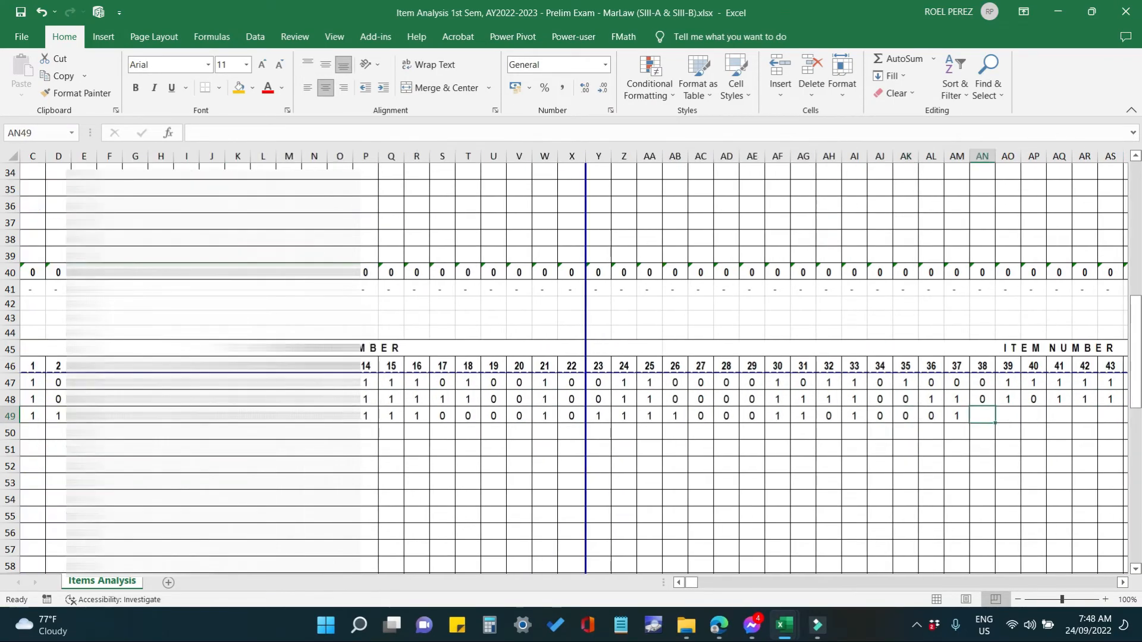
Complete the item scores in row 49 from item 38 and enter those of lower-group students 4 to 6 in rows 50 to 52.
{"action": "type", "text": "1"}
{"action": "key", "text": "Right"}
{"action": "type", "text": "1"}
{"action": "key", "text": "Right"}
{"action": "type", "text": "1"}
{"action": "key", "text": "Right"}
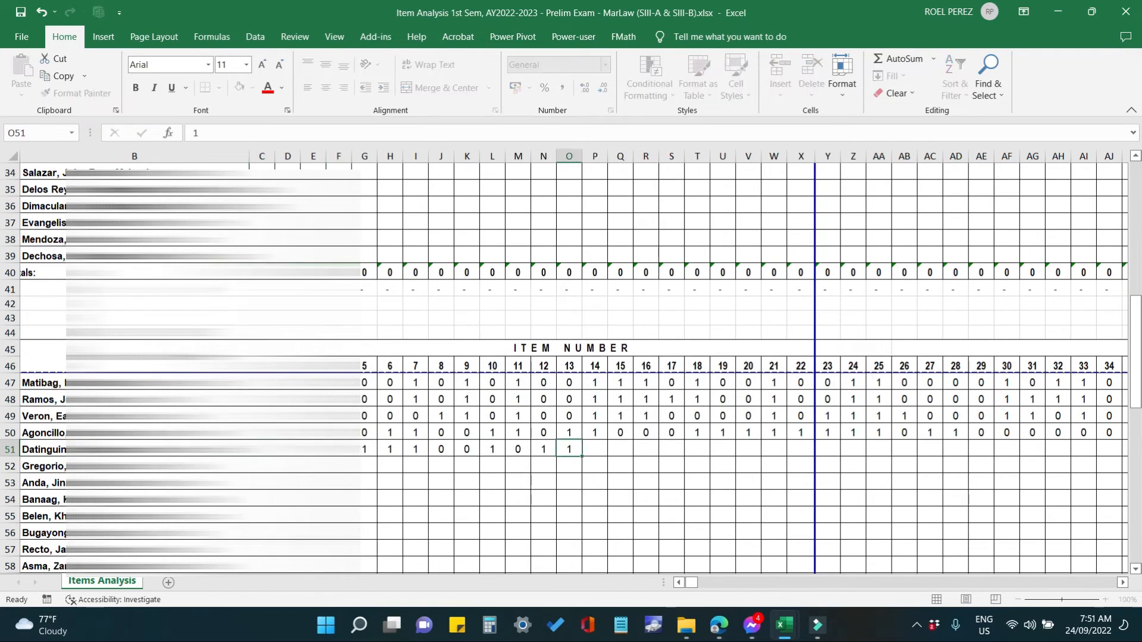
{"action": "type", "text": "0"}
{"action": "key", "text": "Right"}
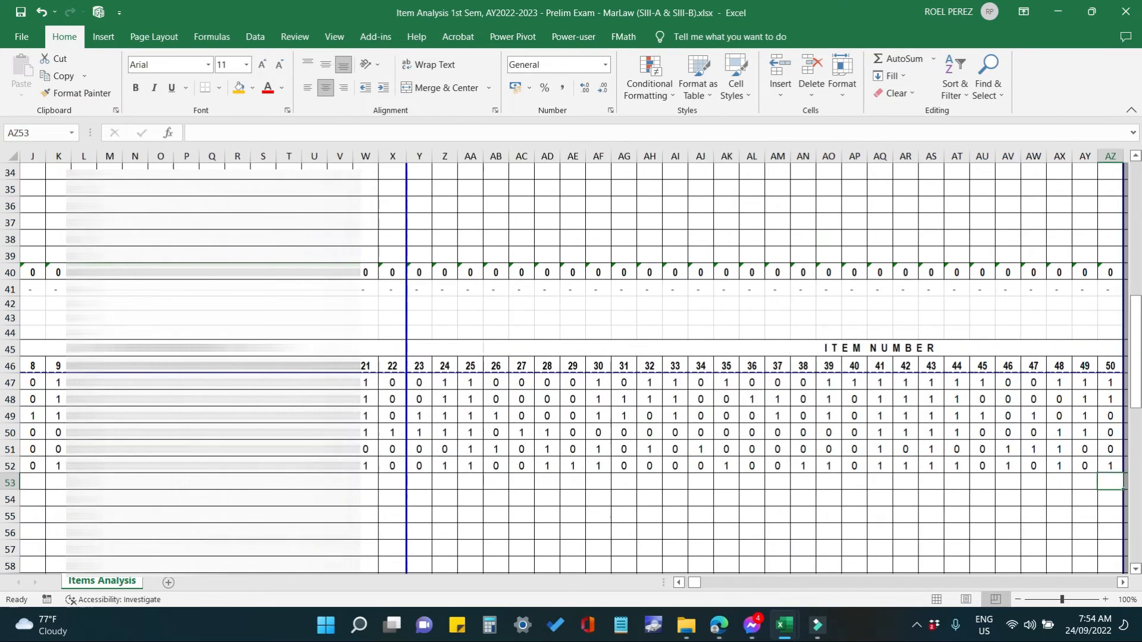
Enter the 1 or 0 item scores of the seventh lower-group student in row 53.
{"action": "type", "text": "0"}
{"action": "key", "text": "Right"}
{"action": "type", "text": "1"}
{"action": "key", "text": "Right"}
Enter the eighth lower-group student's 1 or 0 item scores in row 54, starting at C54 and correcting a mistyped 0 to 1.
{"action": "left_click", "coordinate": [262, 500]}
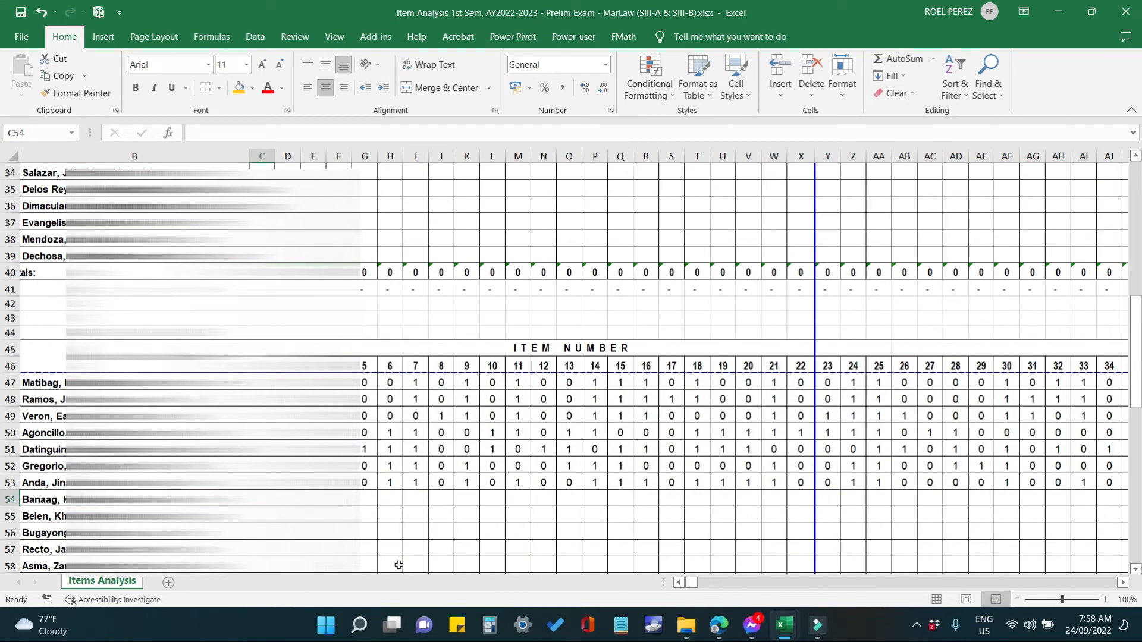
{"action": "type", "text": "1"}
{"action": "key", "text": "Right"}
{"action": "type", "text": "0"}
{"action": "key", "text": "BackSpace"}
{"action": "type", "text": "1"}
{"action": "key", "text": "Right"}
Enter the 1 or 0 item scores of lower-group students 9 and 10 in rows 55 and 56.
{"action": "left_click", "coordinate": [262, 516]}
{"action": "type", "text": "1"}
{"action": "key", "text": "Right"}
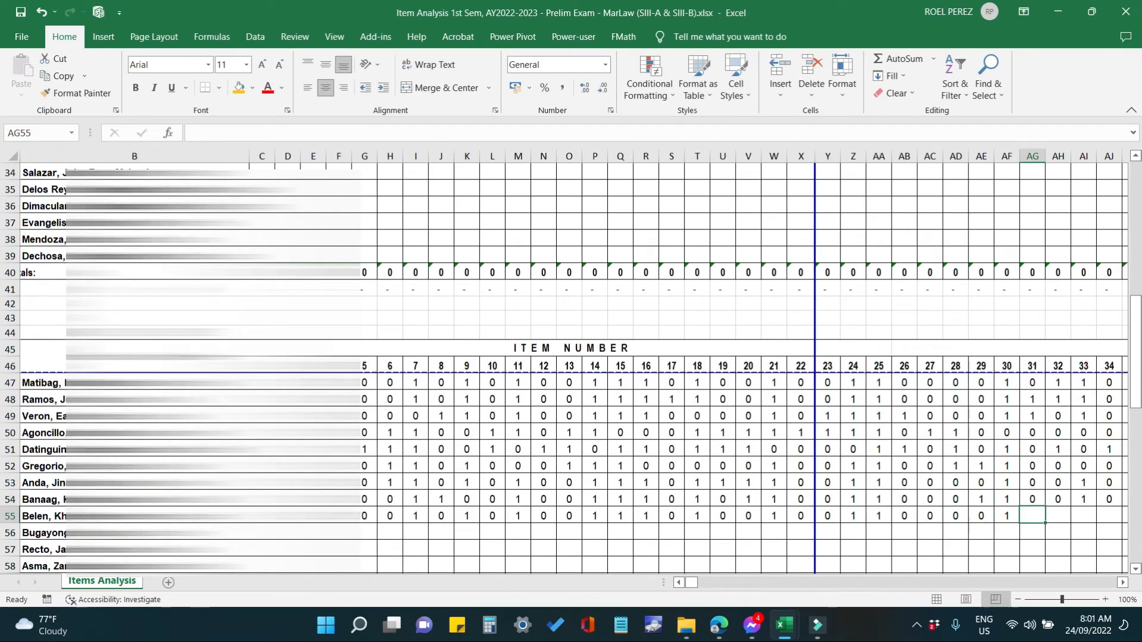
{"action": "type", "text": "0"}
{"action": "left_click", "coordinate": [262, 533]}
{"action": "type", "text": "1"}
{"action": "key", "text": "Right"}
Enter the 1 or 0 item scores of the eleventh lower-group student in row 57.
{"action": "left_click", "coordinate": [134, 550]}
{"action": "key", "text": "Right"}
{"action": "type", "text": "1"}
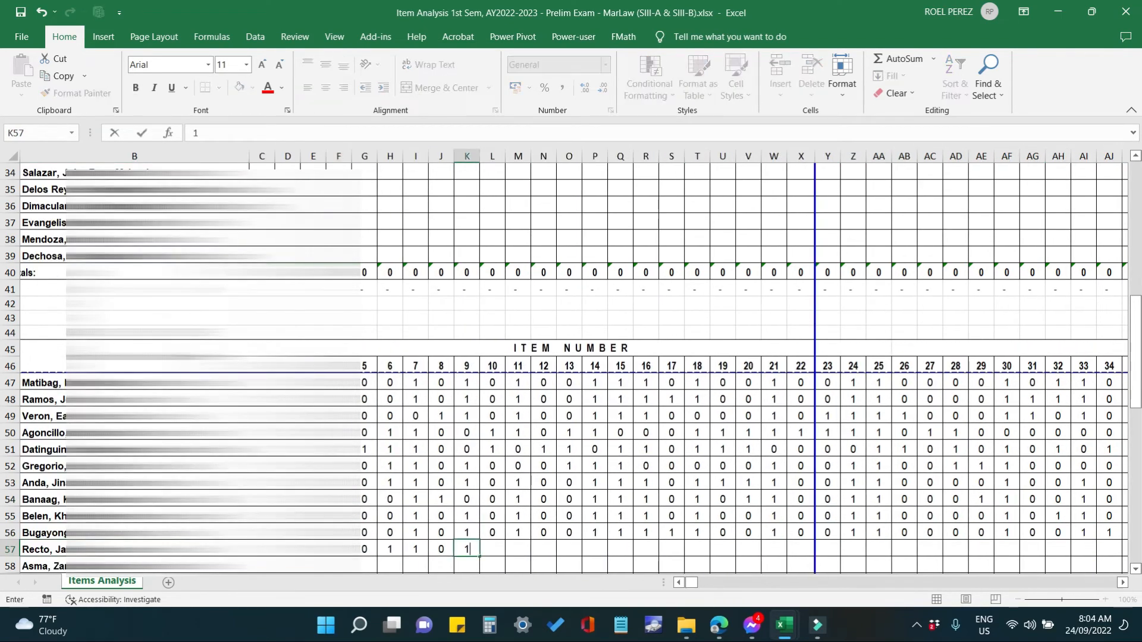
{"action": "key", "text": "Right"}
{"action": "type", "text": "0"}
{"action": "key", "text": "Right"}
{"action": "type", "text": "0"}
{"action": "key", "text": "Right"}
Enter the 1 or 0 item scores of the twelfth lower-group student in row 58.
{"action": "scroll", "coordinate": [389, 455], "scroll_direction": "down", "scroll_amount": 3}
{"action": "left_click", "coordinate": [134, 415]}
{"action": "key", "text": "Right"}
{"action": "type", "text": "1"}
{"action": "key", "text": "Right"}
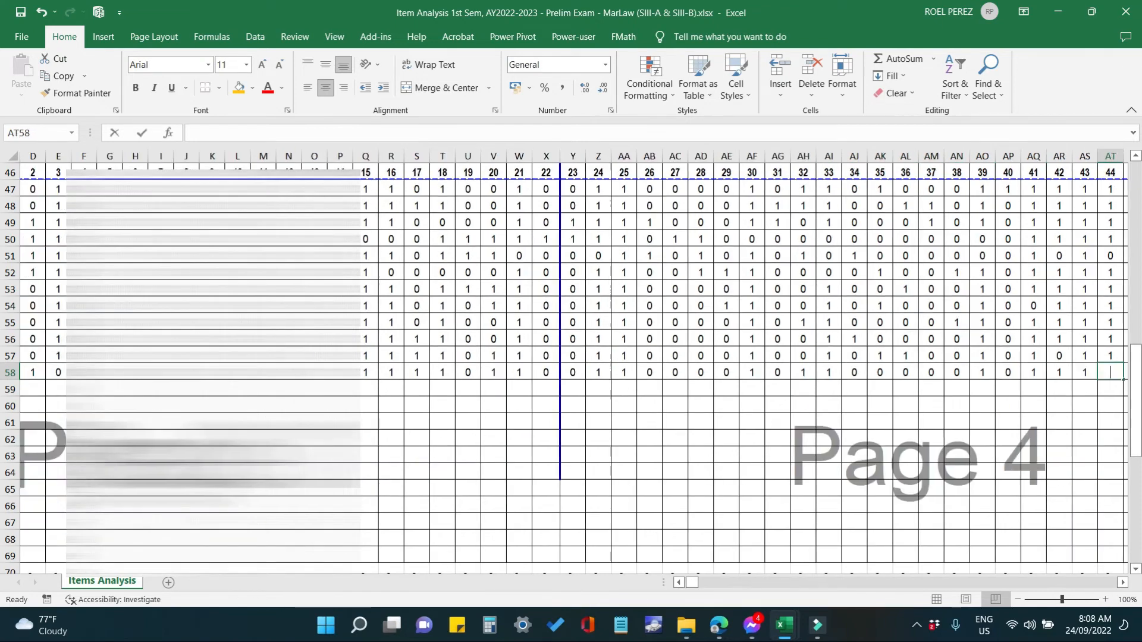
Enter the 1 or 0 item scores of lower-group students 13 and 14 in rows 59 and 60.
{"action": "left_click", "coordinate": [262, 390]}
{"action": "type", "text": "1"}
{"action": "key", "text": "Right"}
{"action": "type", "text": "0"}
{"action": "key", "text": "Right"}
{"action": "key", "text": "Down"}
{"action": "key", "text": "ctrl+Left"}
{"action": "key", "text": "Right"}
{"action": "type", "text": "1"}
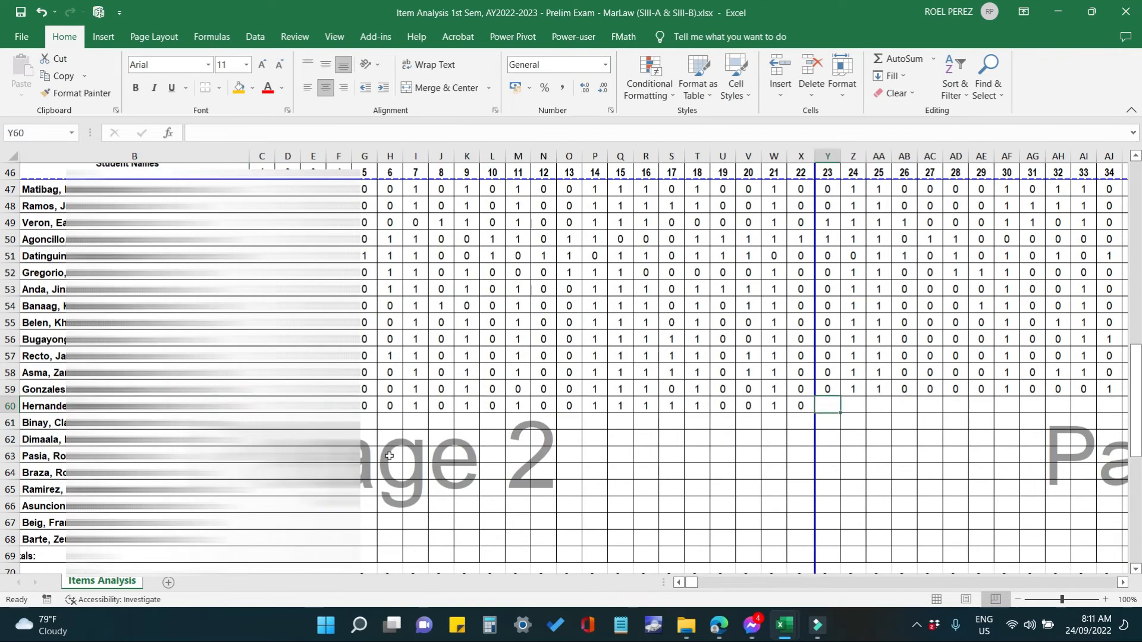
Enter the 1 or 0 item scores of the fifteenth lower-group student in row 61.
{"action": "key", "text": "Down"}
{"action": "key", "text": "ctrl+Left"}
{"action": "key", "text": "Right"}
{"action": "type", "text": "0"}
{"action": "key", "text": "Right"}
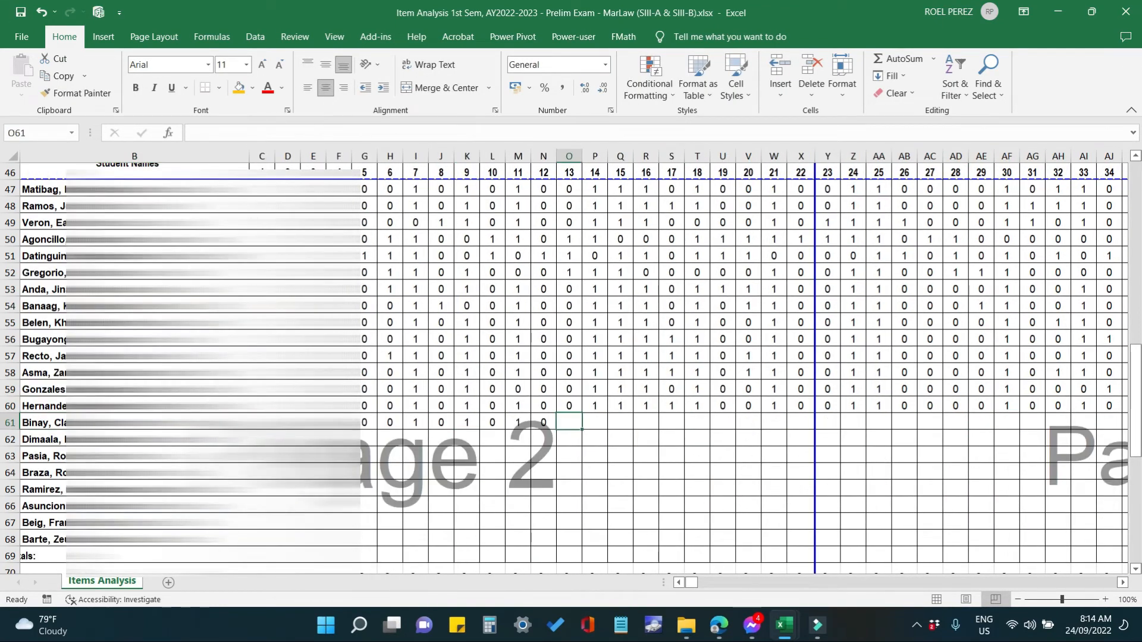
{"action": "type", "text": "1"}
{"action": "key", "text": "Right"}
Enter the 1 or 0 item scores of the last seven lower-group students in rows 62 to 68.
{"action": "key", "text": "Down"}
{"action": "key", "text": "ctrl+Left"}
{"action": "key", "text": "Right"}
{"action": "type", "text": "1"}
{"action": "key", "text": "Right"}
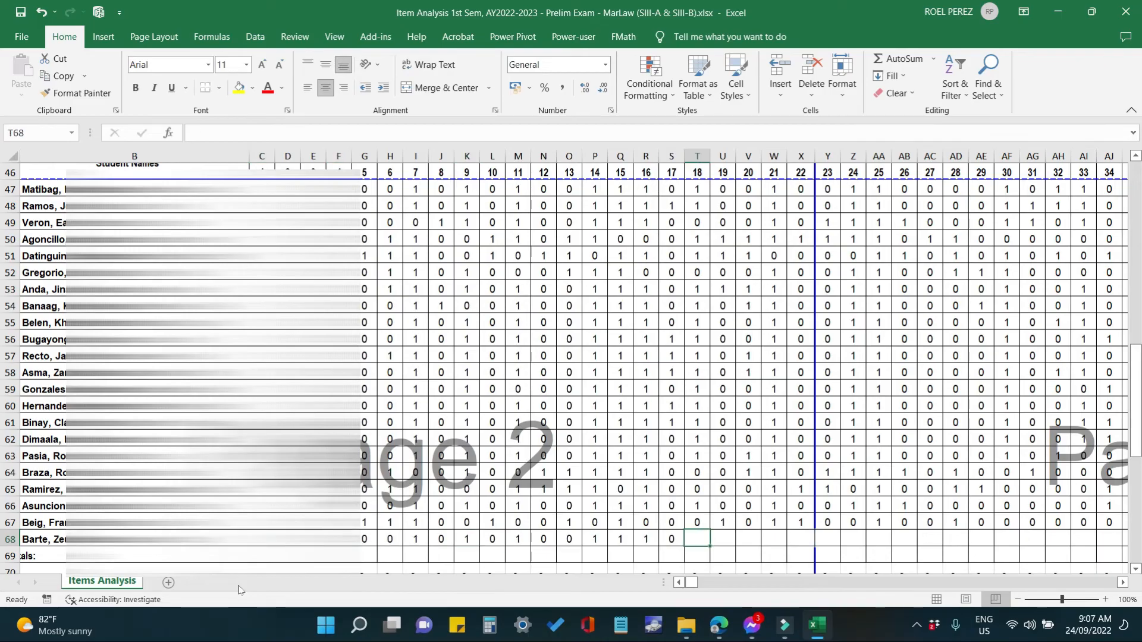
{"action": "type", "text": "0"}
{"action": "key", "text": "Right"}
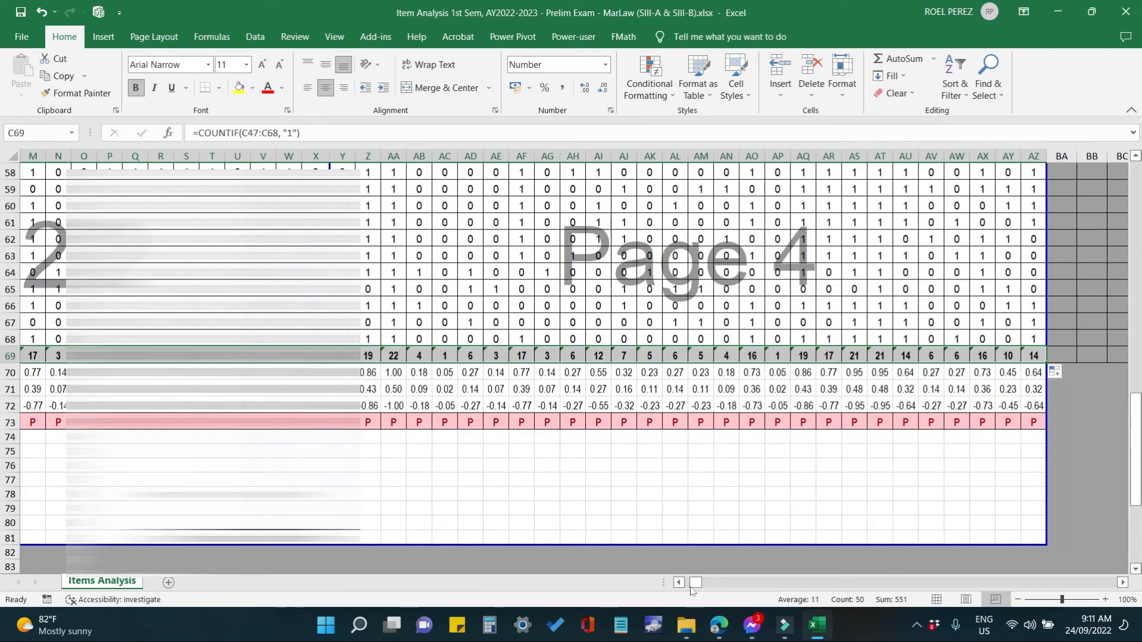
Enter the upper group's 1 or 0 item scores from C18 for the first two students, and for the third in row 20 through item 12.
{"action": "left_click", "coordinate": [680, 584]}
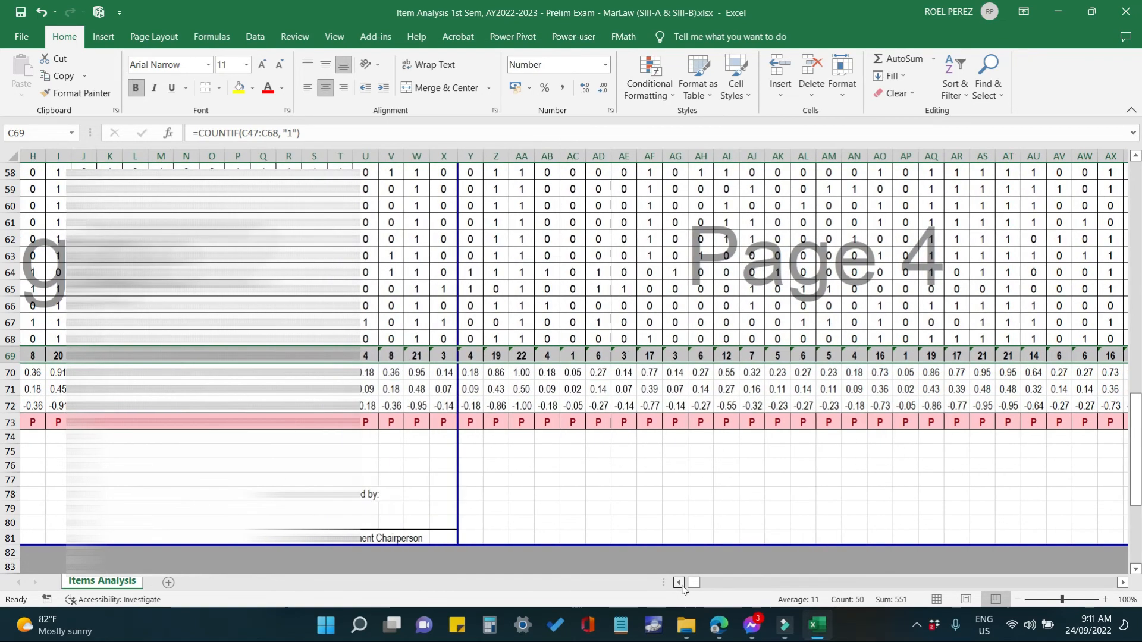
{"action": "scroll", "coordinate": [394, 464], "scroll_direction": "up", "scroll_amount": 14}
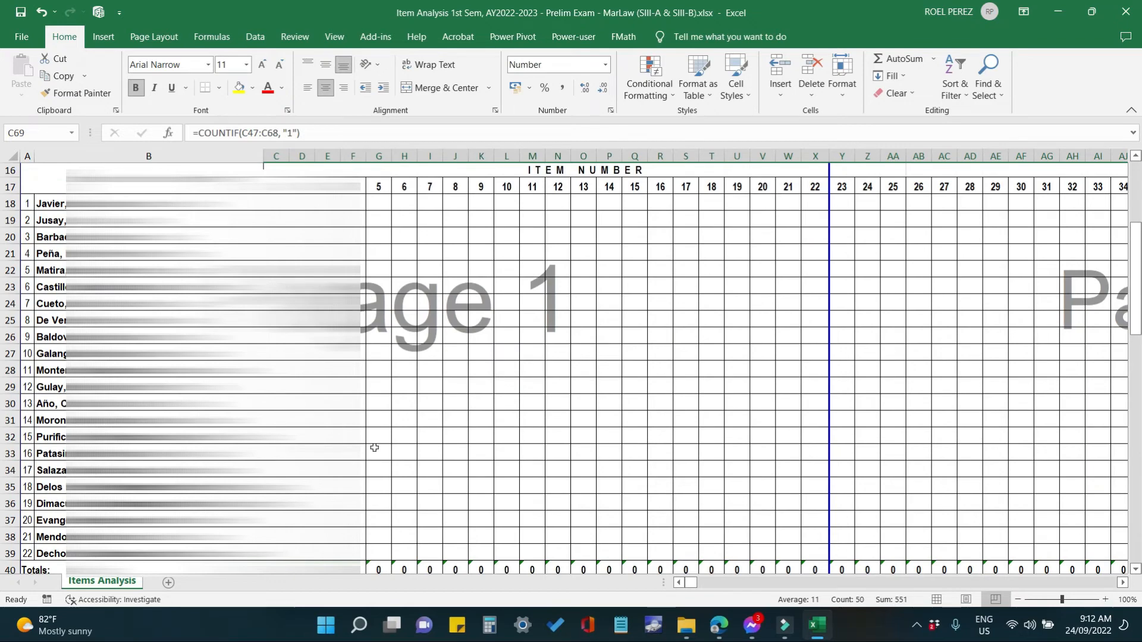
{"action": "scroll", "coordinate": [374, 448], "scroll_direction": "up", "scroll_amount": 1}
{"action": "left_click", "coordinate": [276, 247]}
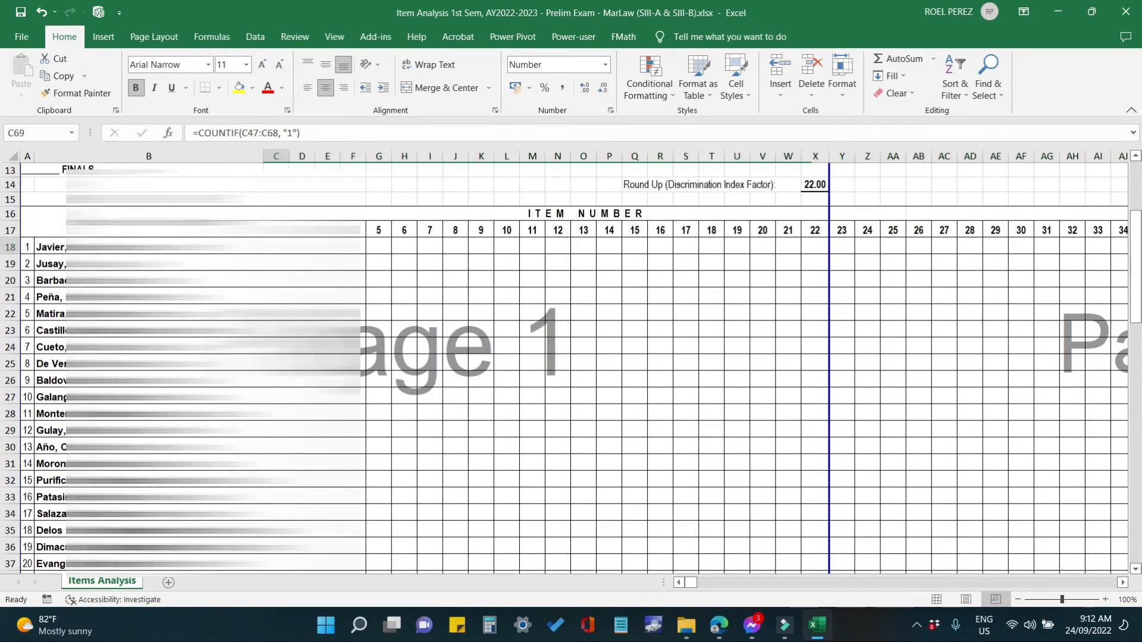
{"action": "type", "text": "1"}
{"action": "key", "text": "Right"}
{"action": "type", "text": "1"}
{"action": "key", "text": "Right"}
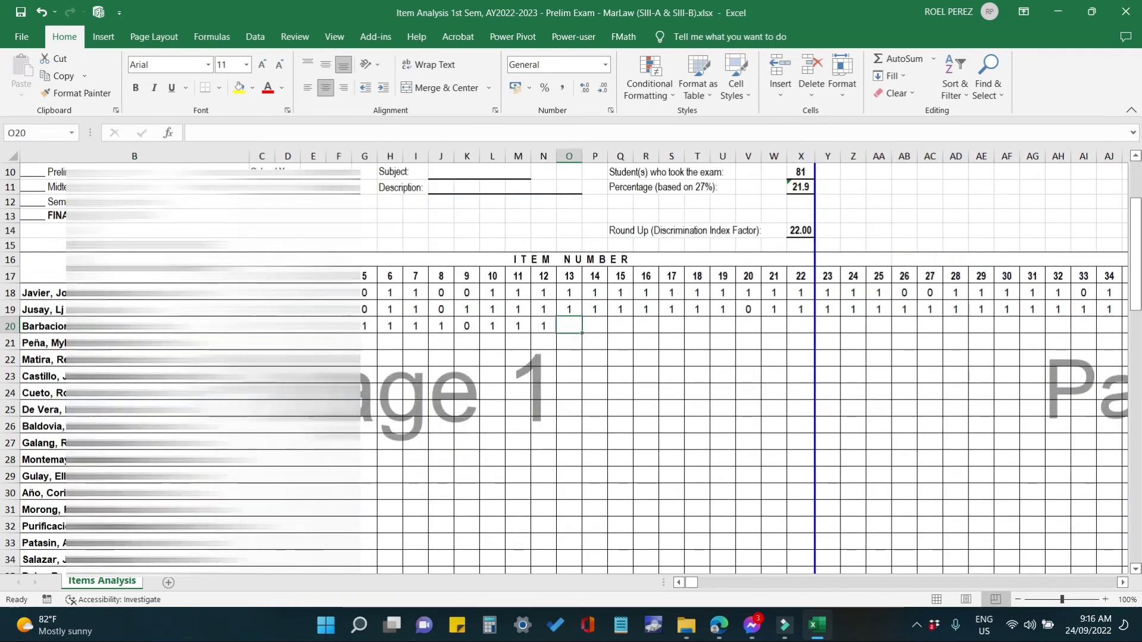
Complete the third upper-group student's item scores in row 20 from item 13 and enter the fourth student's scores in row 21.
{"action": "type", "text": "1"}
{"action": "key", "text": "Right"}
{"action": "type", "text": "1"}
{"action": "key", "text": "Right"}
{"action": "type", "text": "1"}
{"action": "key", "text": "Right"}
{"action": "type", "text": "1"}
{"action": "key", "text": "Right"}
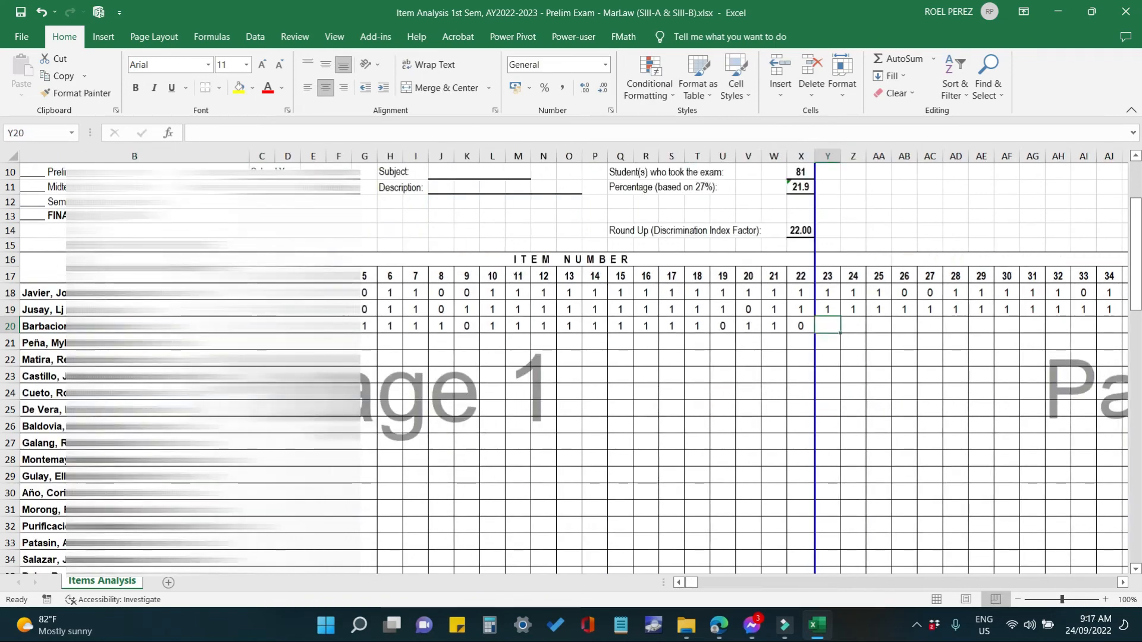
{"action": "type", "text": "1"}
{"action": "key", "text": "Return"}
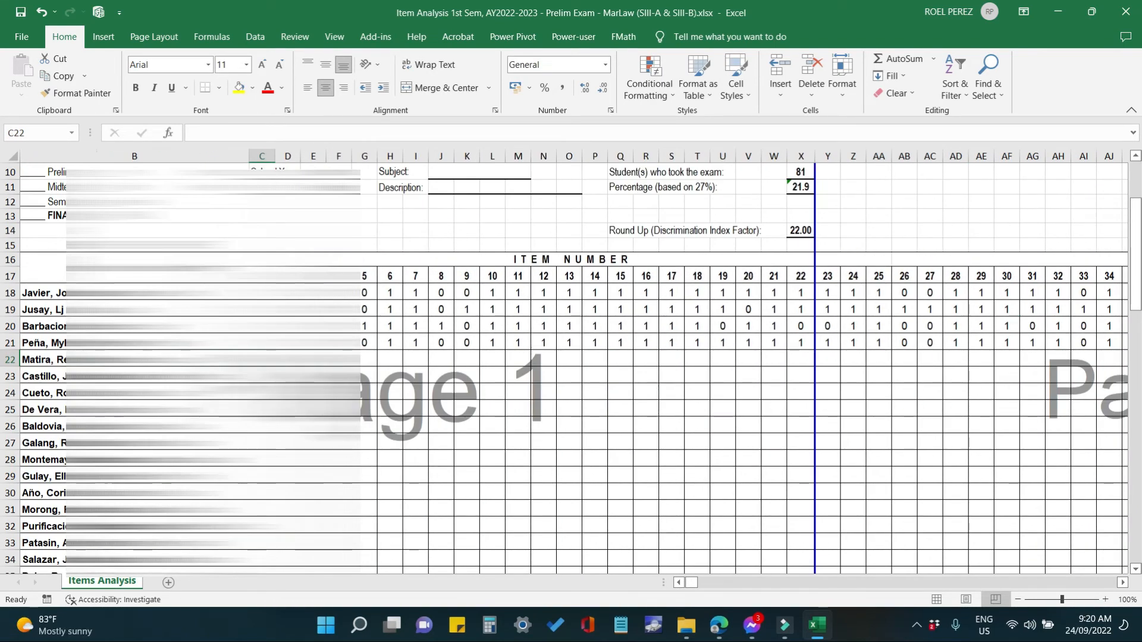
Enter the fifth upper-group student's 1 or 0 item scores in row 22 and the sixth student's in row 23 through item 30.
{"action": "type", "text": "1"}
{"action": "key", "text": "Tab"}
{"action": "type", "text": "1"}
{"action": "key", "text": "Return"}
{"action": "type", "text": "1"}
{"action": "key", "text": "Tab"}
{"action": "type", "text": "1"}
{"action": "key", "text": "Tab"}
{"action": "type", "text": "1"}
{"action": "key", "text": "Tab"}
{"action": "type", "text": "1"}
{"action": "key", "text": "Tab"}
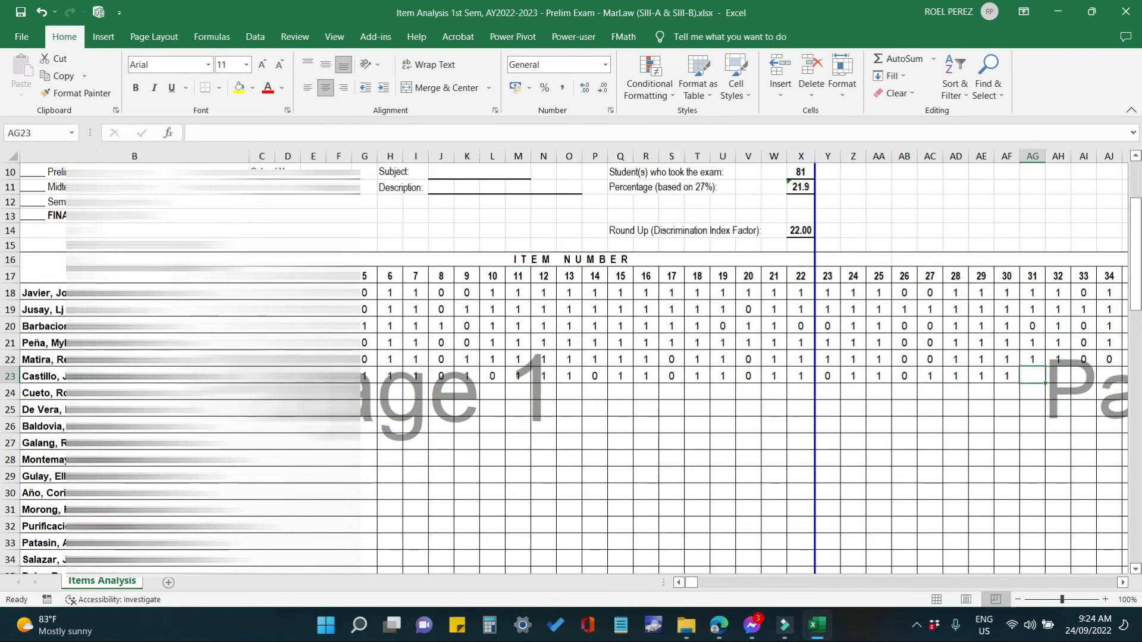
Complete row 23 from item 31, then enter the 1 or 0 item scores in row 24 and in row 25 through item 8.
{"action": "type", "text": "1"}
{"action": "key", "text": "Return"}
{"action": "type", "text": "1"}
{"action": "key", "text": "Tab"}
{"action": "type", "text": "0"}
{"action": "key", "text": "Tab"}
{"action": "key", "text": "Return"}
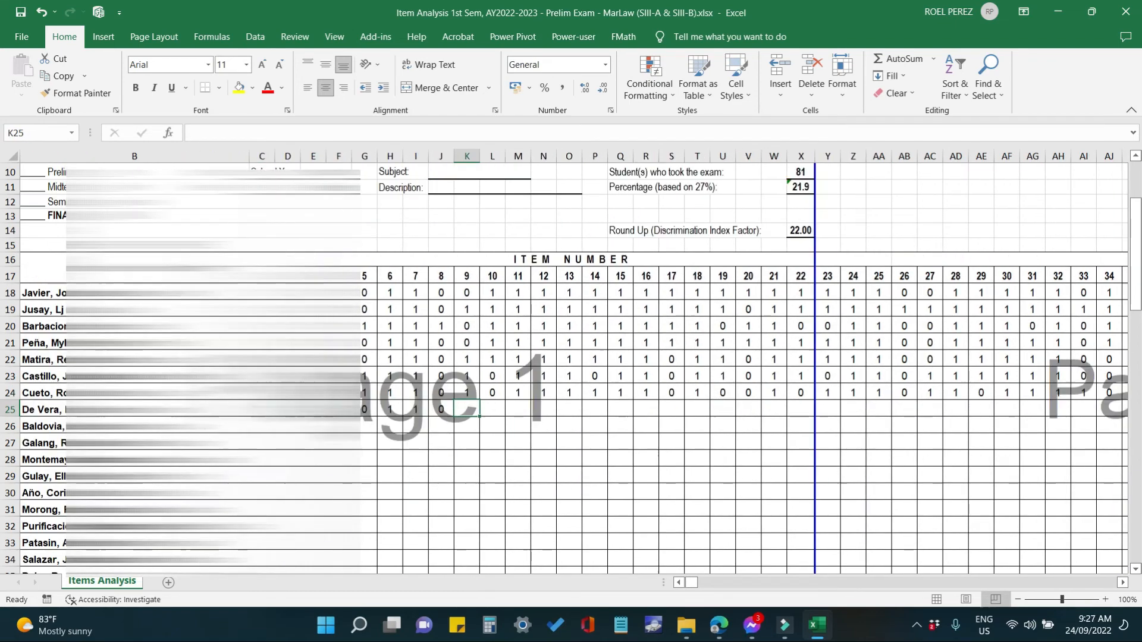
Complete the eighth upper-group student's item scores in row 25 from item 9 and enter the ninth student's scores in row 26.
{"action": "type", "text": "1"}
{"action": "key", "text": "Return"}
{"action": "type", "text": "1"}
{"action": "key", "text": "Tab"}
{"action": "type", "text": "0"}
{"action": "key", "text": "Tab"}
{"action": "type", "text": "0"}
{"action": "key", "text": "Tab"}
{"action": "type", "text": "0"}
{"action": "key", "text": "Tab"}
{"action": "key", "text": "Return"}
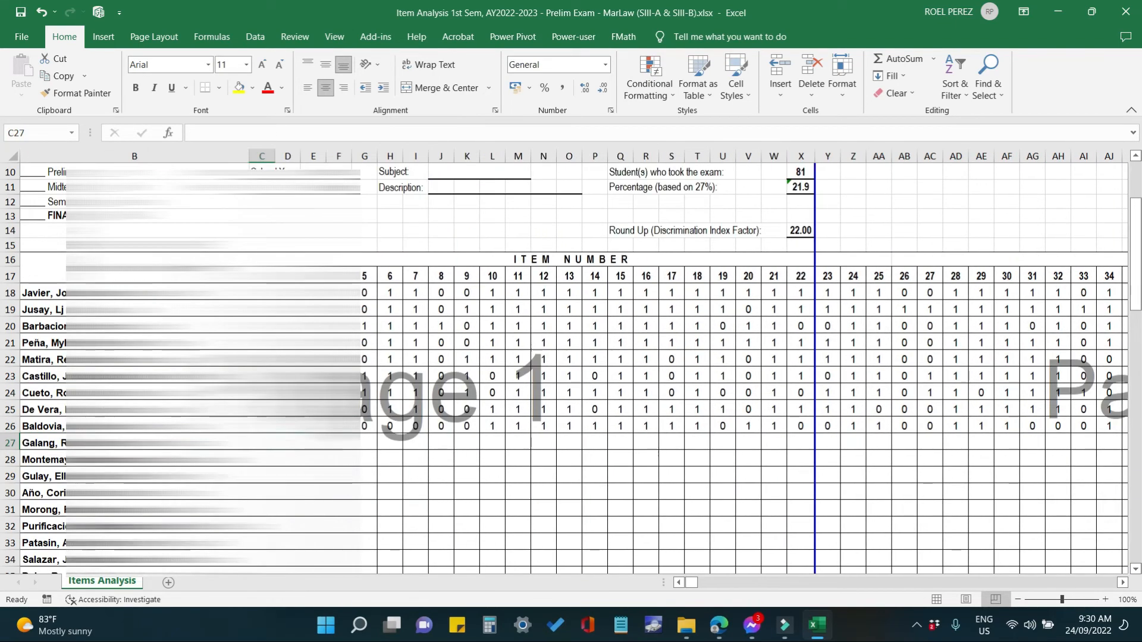
Enter the 1 or 0 item scores of the tenth and eleventh upper-group students in rows 27 and 28.
{"action": "type", "text": "0"}
{"action": "key", "text": "Tab"}
{"action": "type", "text": "1"}
{"action": "key", "text": "Tab"}
{"action": "key", "text": "Return"}
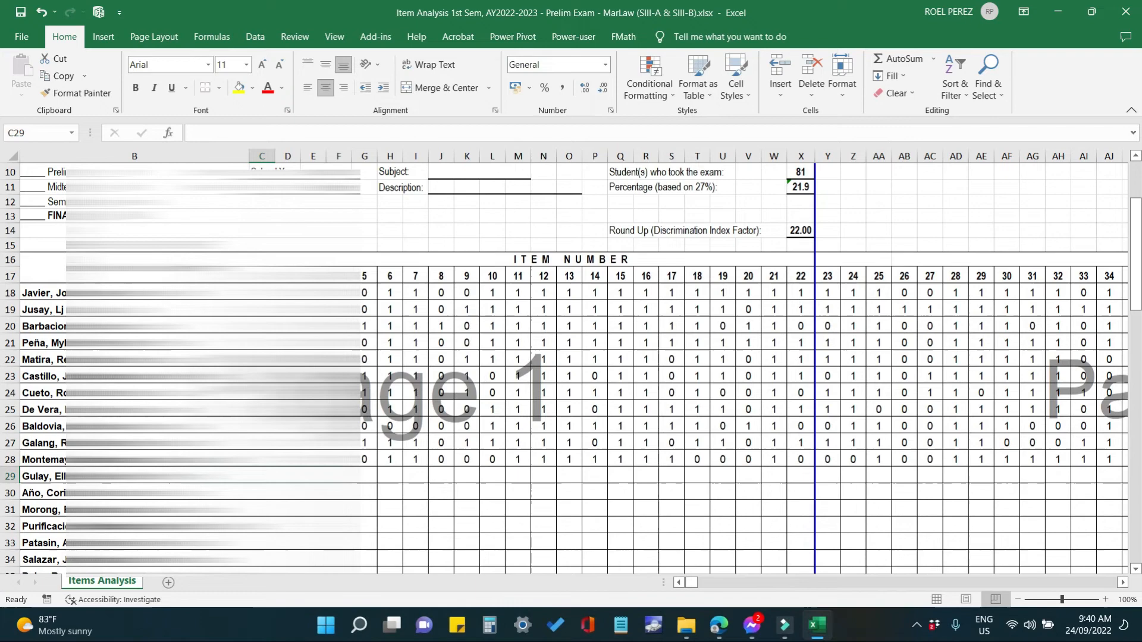
Enter the twelfth upper-group student's 1 or 0 item scores in row 29 and the thirteenth student's in row 30 through item 34.
{"action": "type", "text": "0"}
{"action": "key", "text": "Tab"}
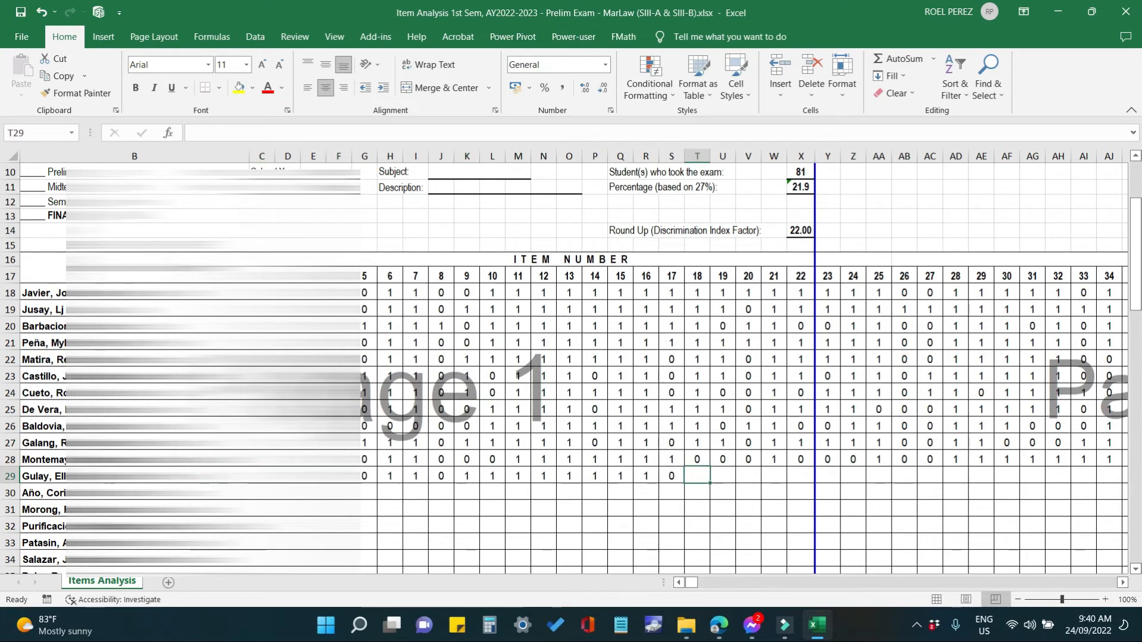
{"action": "type", "text": "10"}
{"action": "key", "text": "Tab"}
{"action": "type", "text": "0"}
{"action": "key", "text": "Tab"}
{"action": "key", "text": "Return"}
{"action": "scroll", "coordinate": [623, 494], "scroll_direction": "down", "scroll_amount": 2}
{"action": "type", "text": "1"}
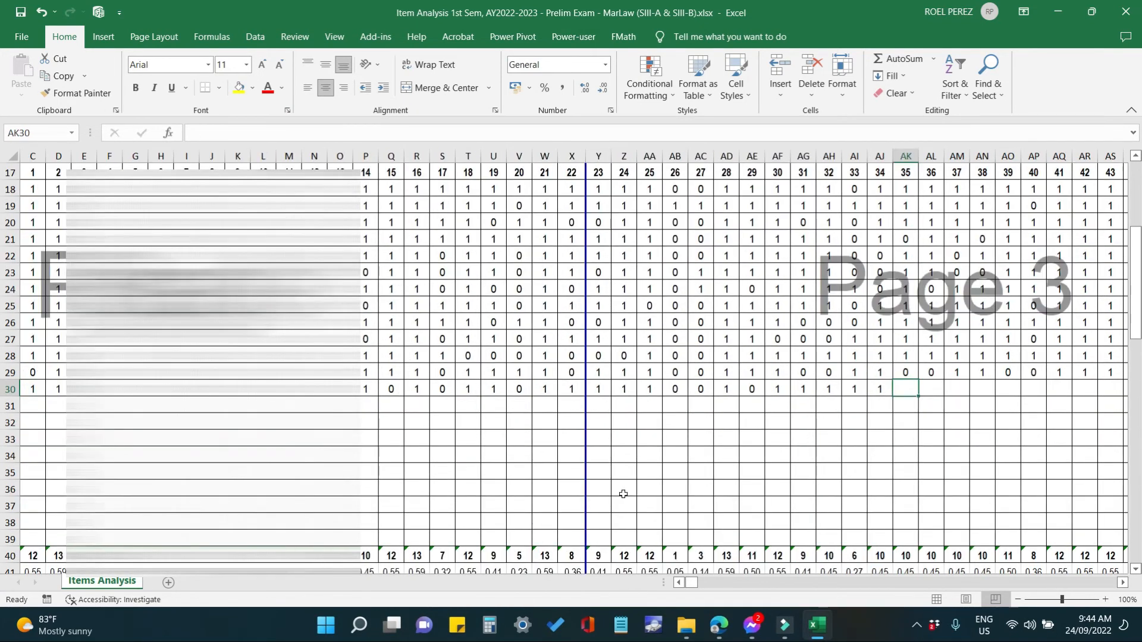
Complete the upper group's remaining 1 or 0 item scores, from item 35 in row 30 through item 50 in row 39.
{"action": "key", "text": "Return"}
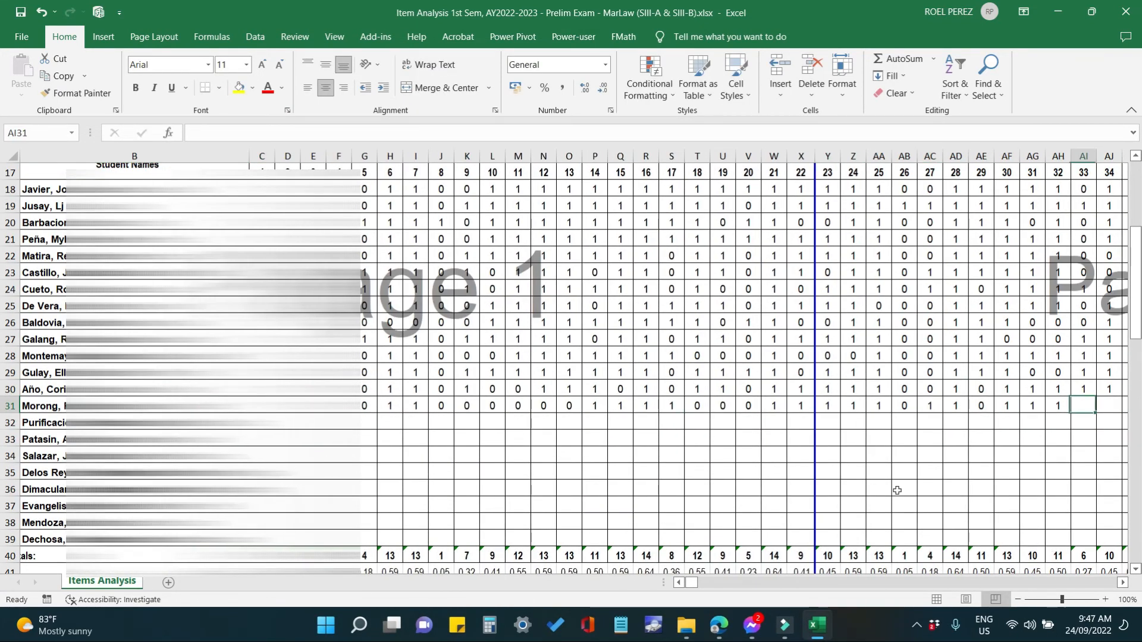
{"action": "type", "text": "0"}
{"action": "key", "text": "Tab"}
{"action": "key", "text": "Return"}
{"action": "scroll", "coordinate": [897, 490], "scroll_direction": "down", "scroll_amount": 2}
{"action": "scroll", "coordinate": [468, 458], "scroll_direction": "up", "scroll_amount": 2}
{"action": "type", "text": "11"}
{"action": "key", "text": "Tab"}
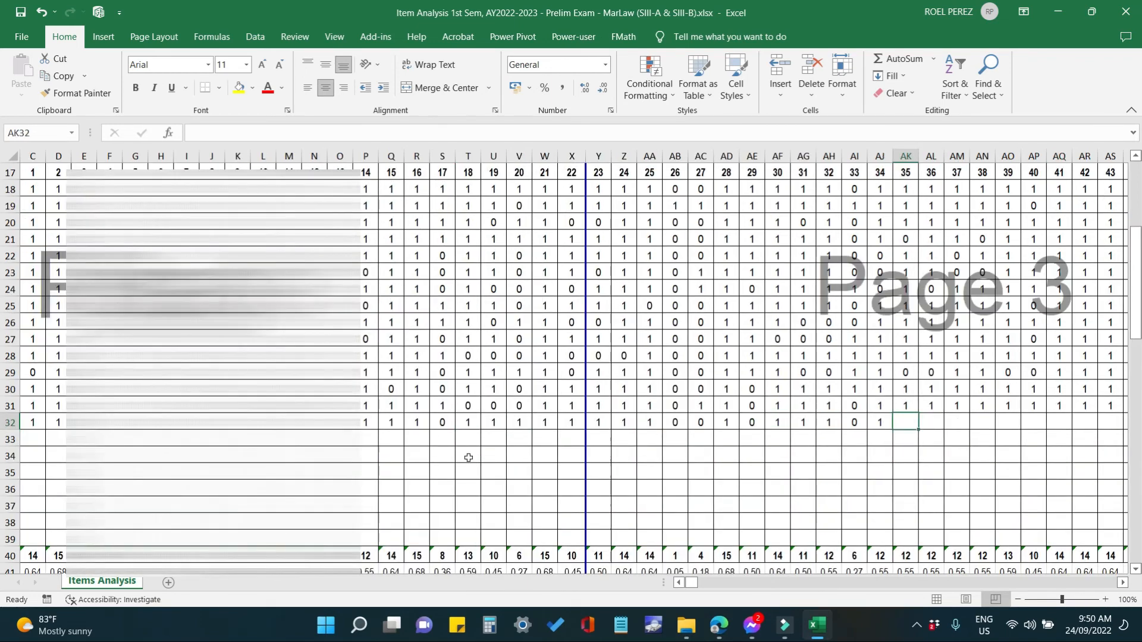
{"action": "key", "text": "Return"}
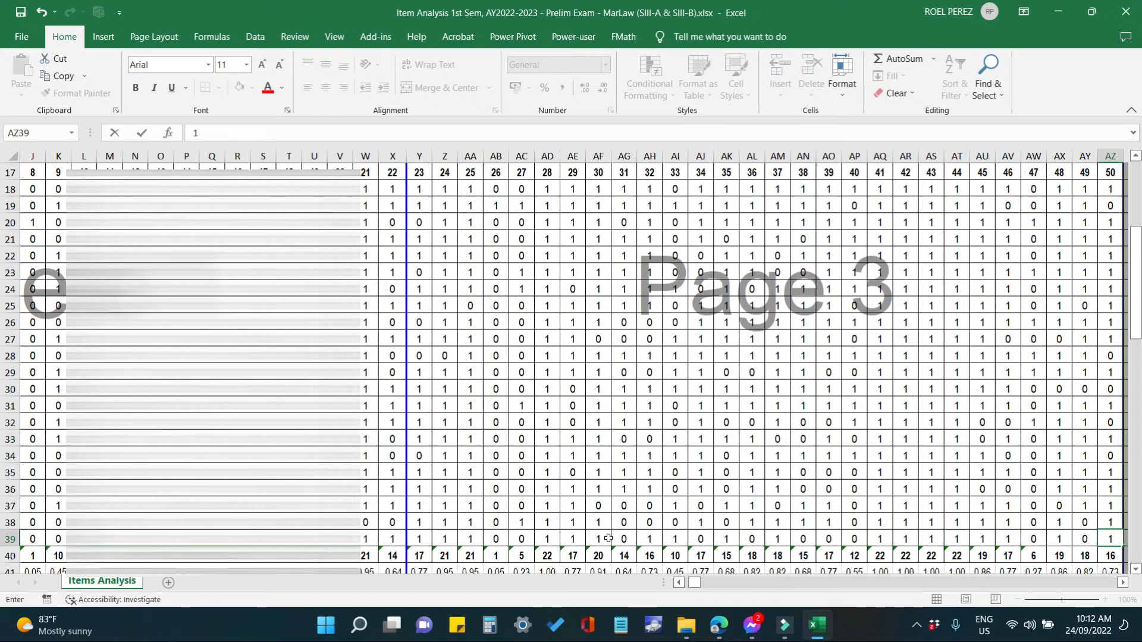
{"action": "key", "text": "Return"}
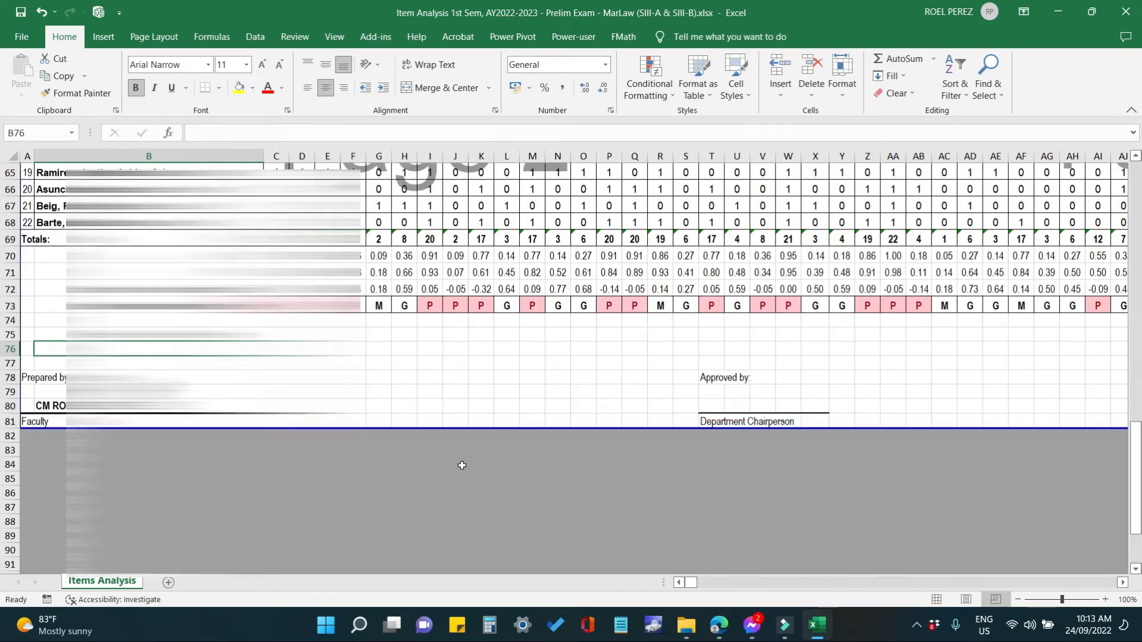
Enter AY2022-2023 as the School Year in E10 of the item analysis header.
{"action": "scroll", "coordinate": [462, 465], "scroll_direction": "up", "scroll_amount": 12}
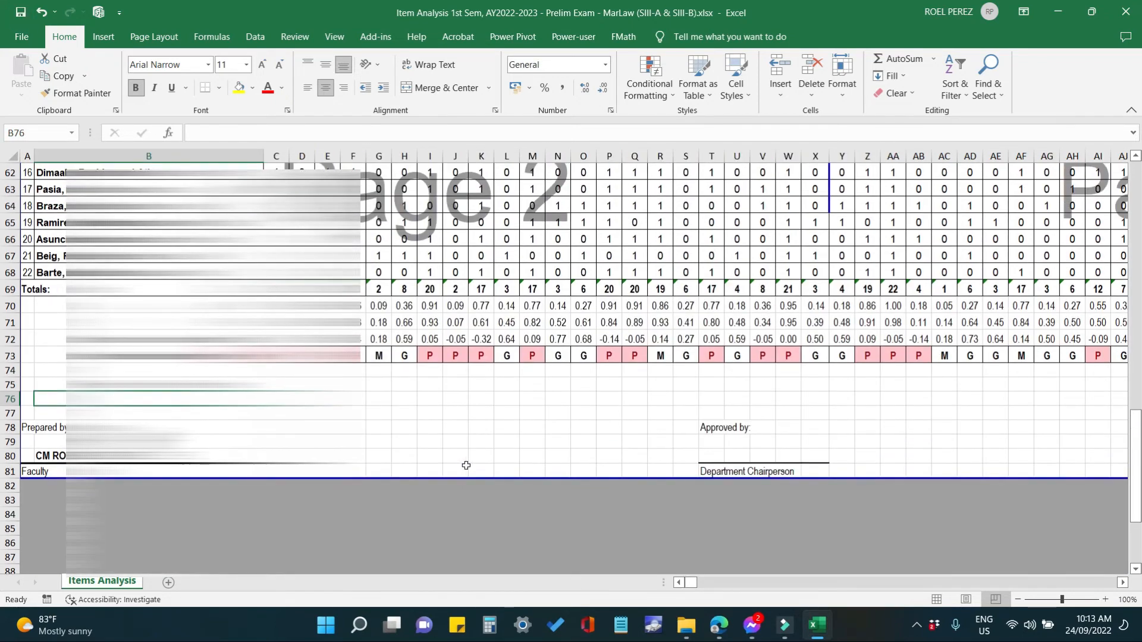
{"action": "scroll", "coordinate": [649, 450], "scroll_direction": "up", "scroll_amount": 7}
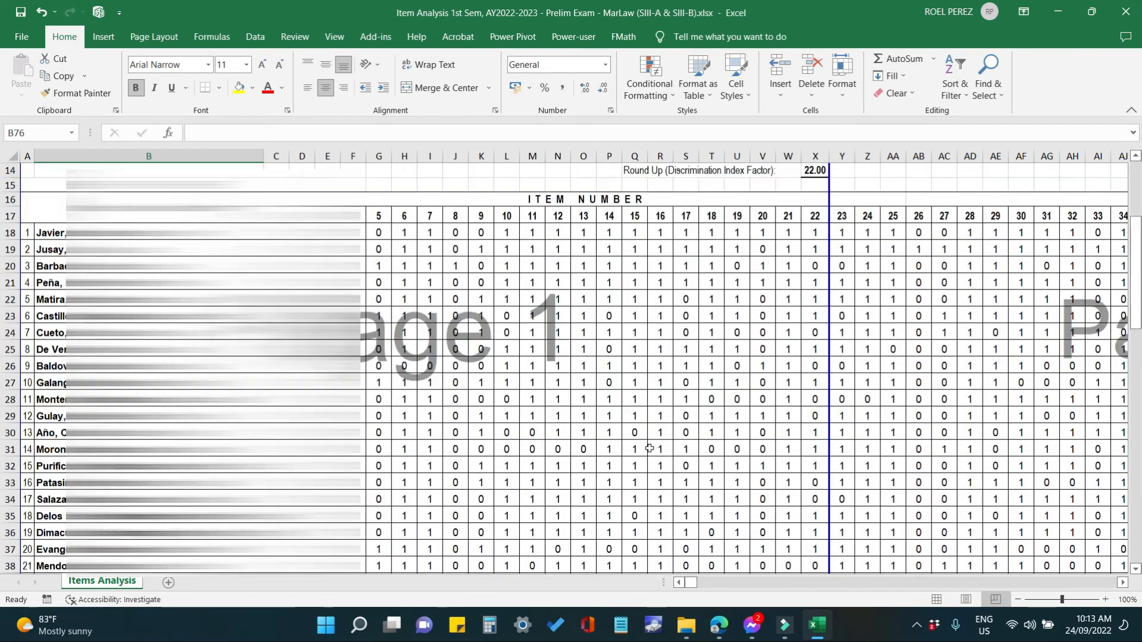
{"action": "scroll", "coordinate": [635, 444], "scroll_direction": "up", "scroll_amount": 1}
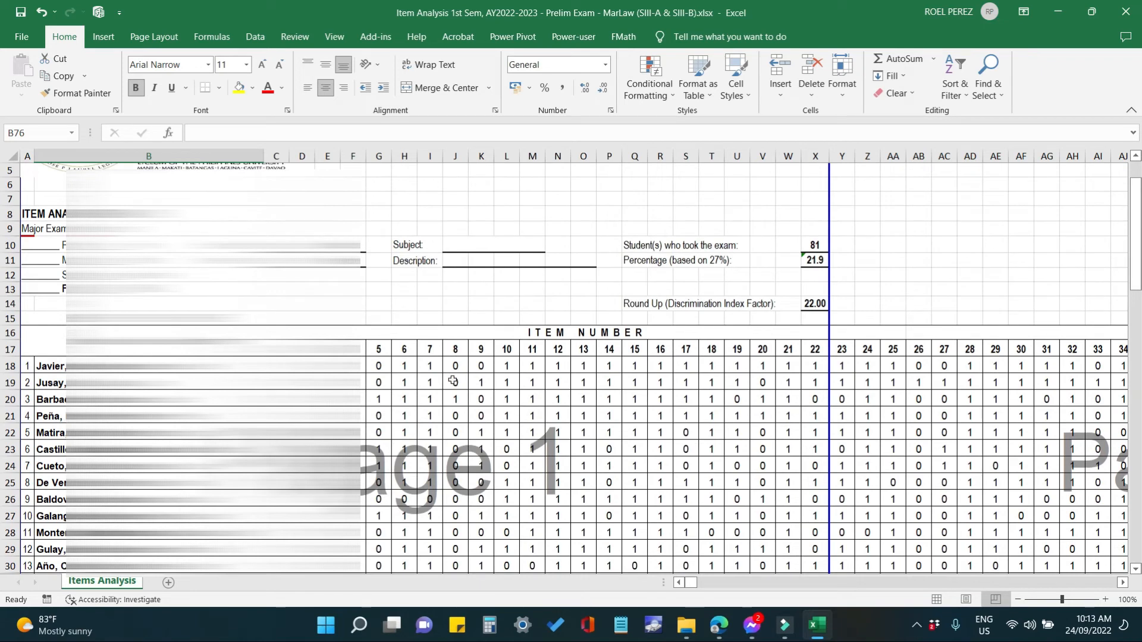
{"action": "left_click", "coordinate": [330, 250]}
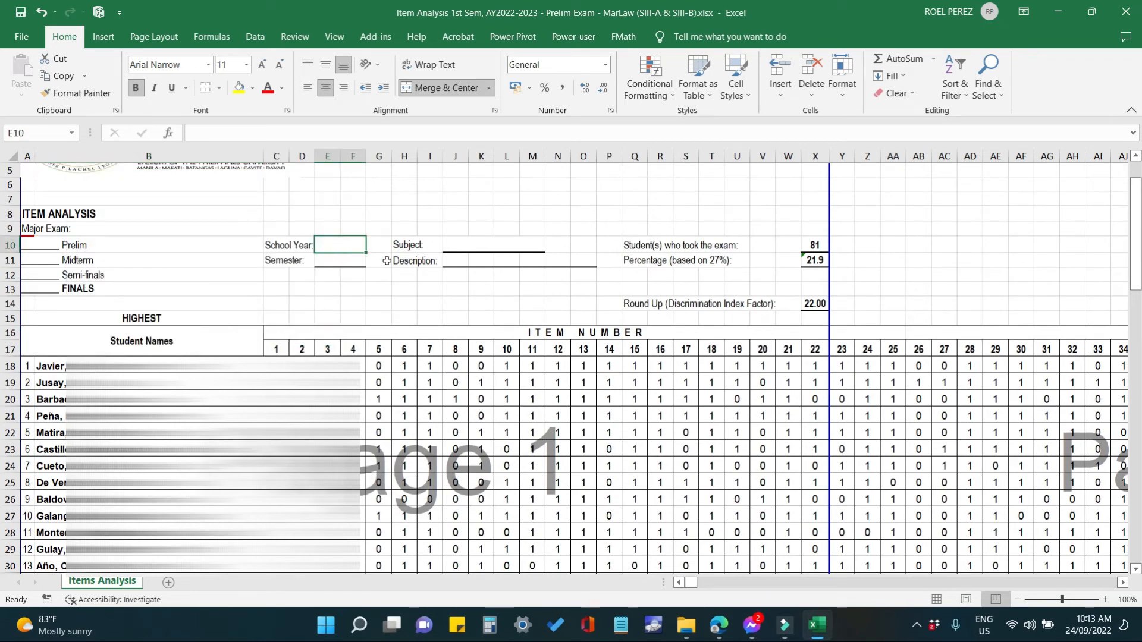
{"action": "type", "text": "AY"}
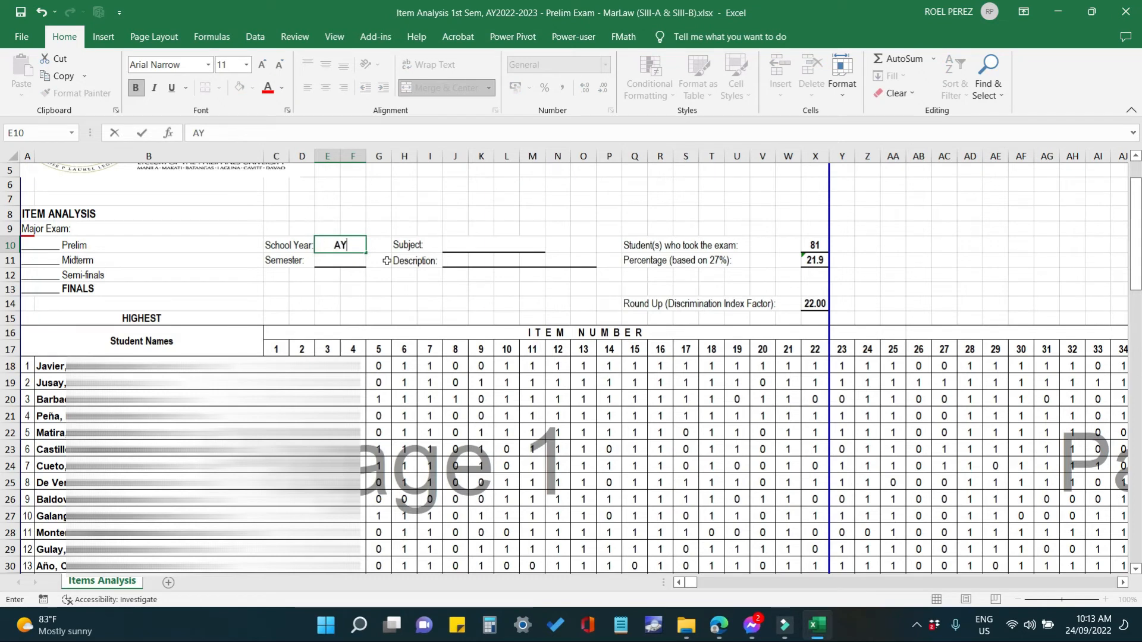
{"action": "type", "text": "2022-2023"}
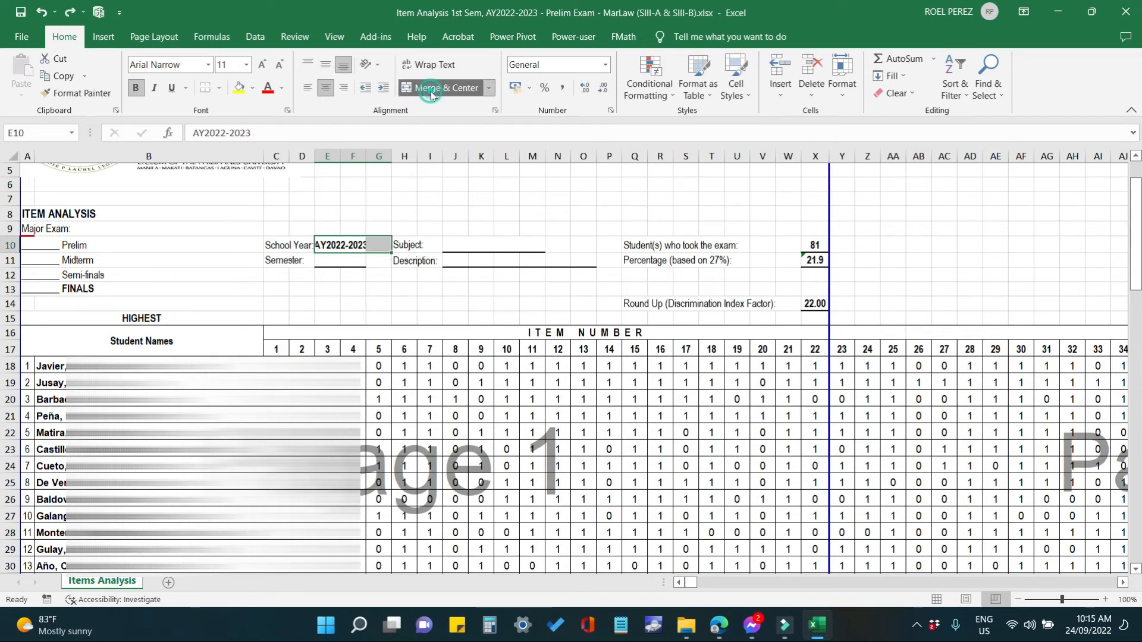
Unmerge the School Year cells within E10:G10.
{"action": "left_click", "coordinate": [432, 94]}
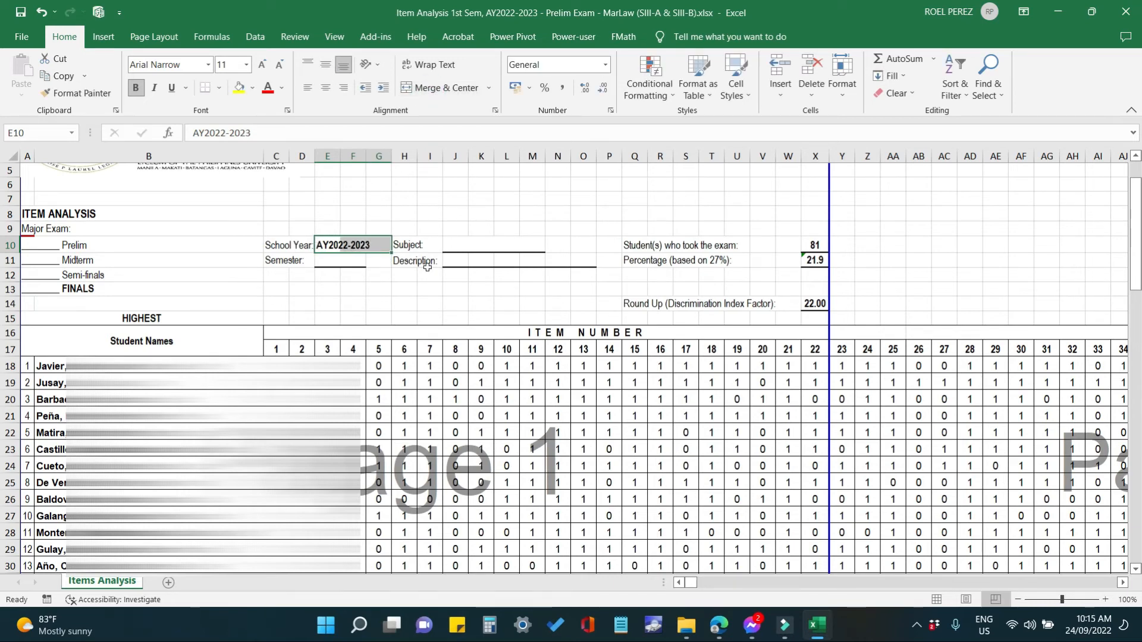
{"action": "left_click", "coordinate": [384, 292]}
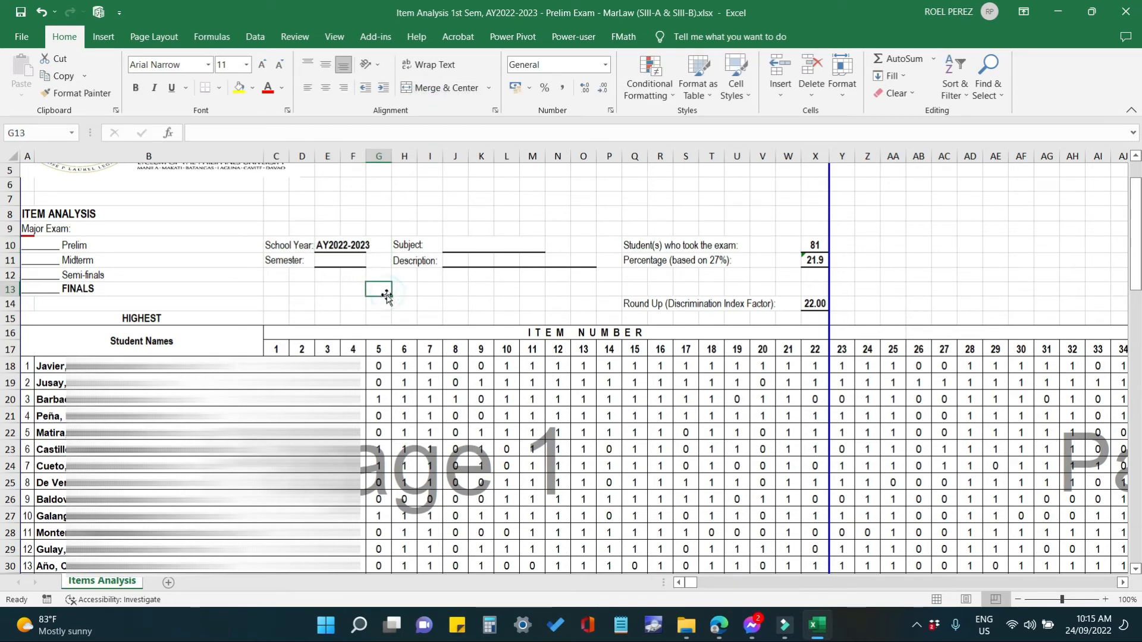
{"action": "left_click", "coordinate": [357, 246]}
{"action": "left_click", "coordinate": [333, 246]}
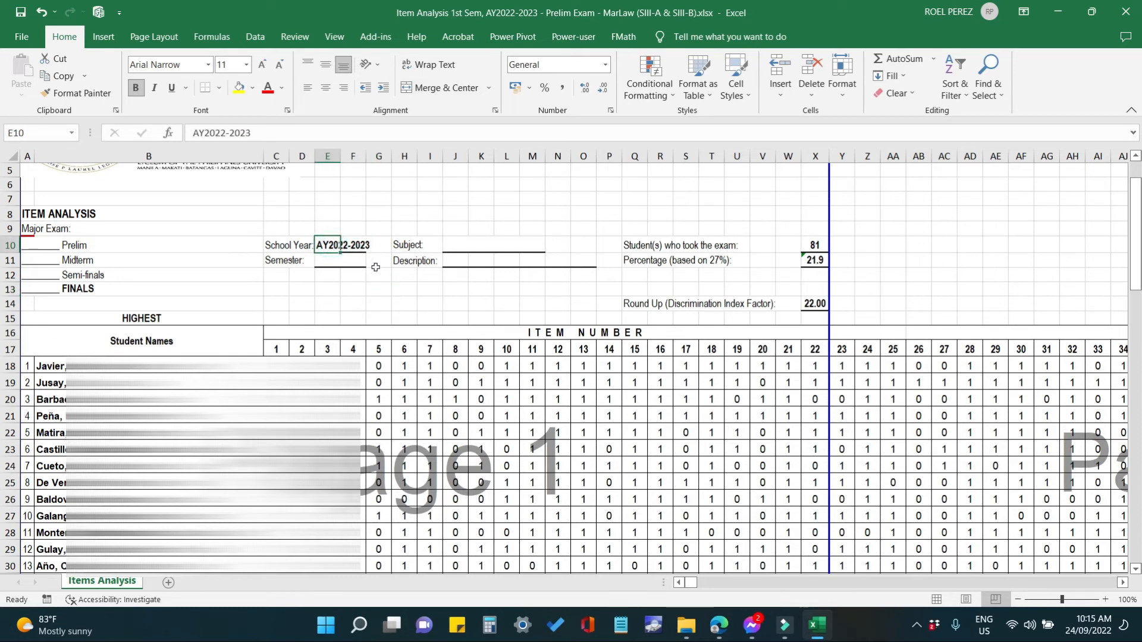
{"action": "left_click", "coordinate": [376, 272]}
{"action": "left_click", "coordinate": [335, 305]}
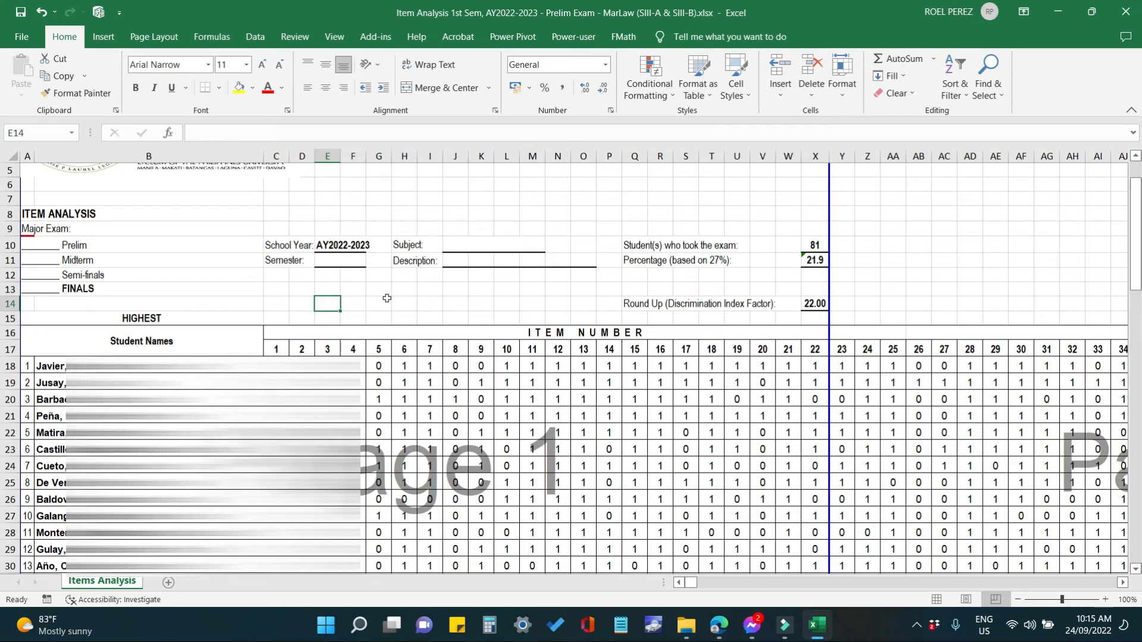
Enter 1st as the Semester in E11.
{"action": "left_click", "coordinate": [328, 260]}
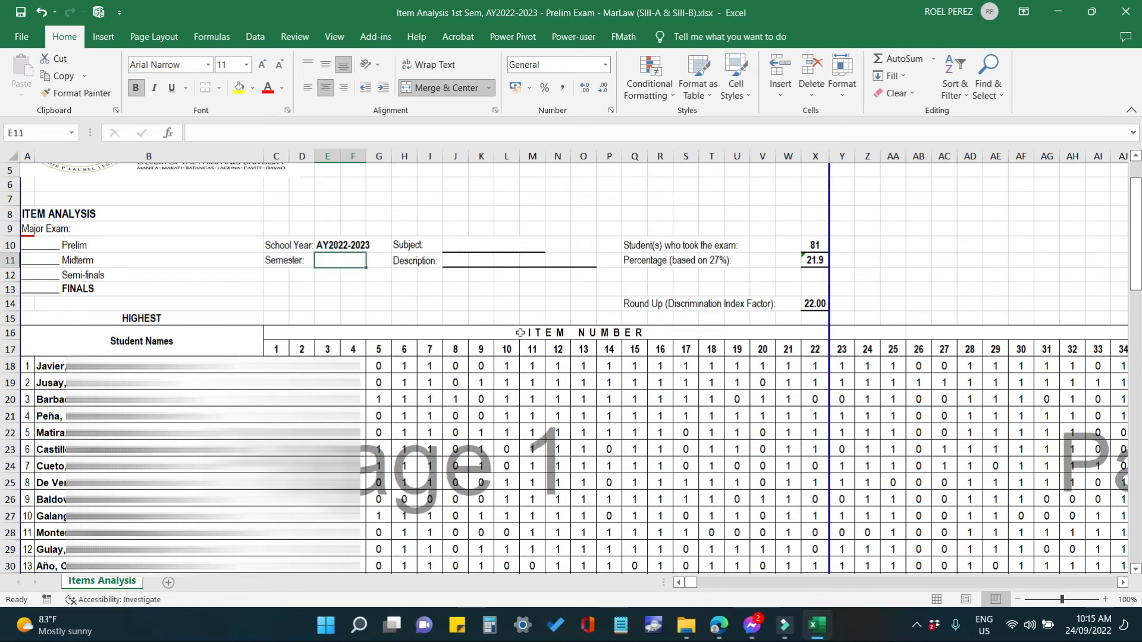
{"action": "key", "text": "F2"}
{"action": "type", "text": "1st"}
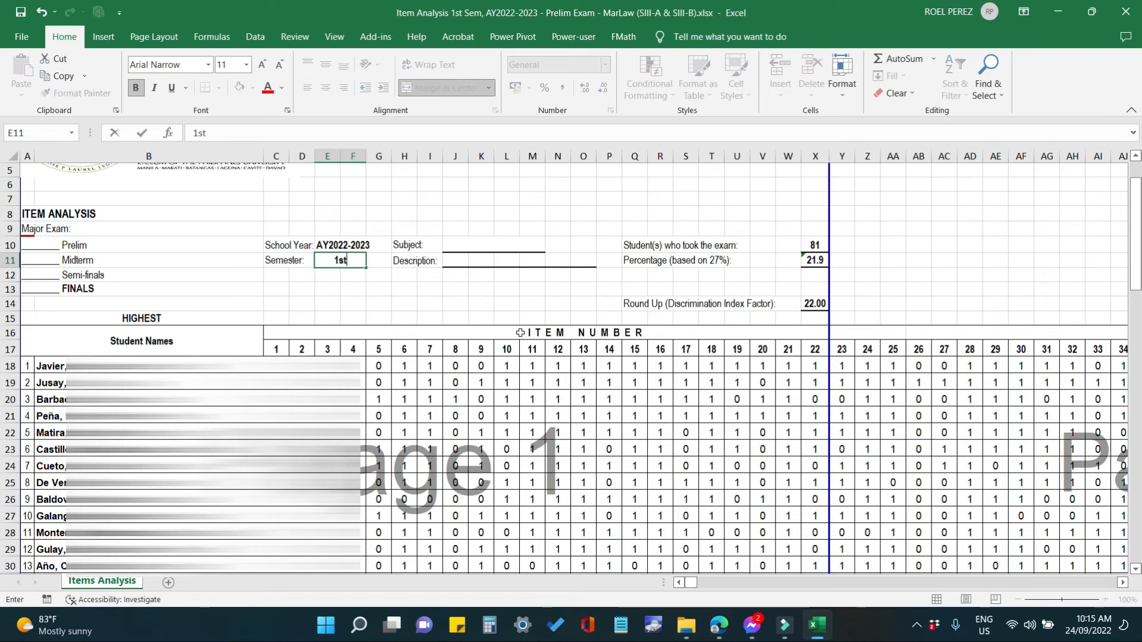
{"action": "key", "text": "Return"}
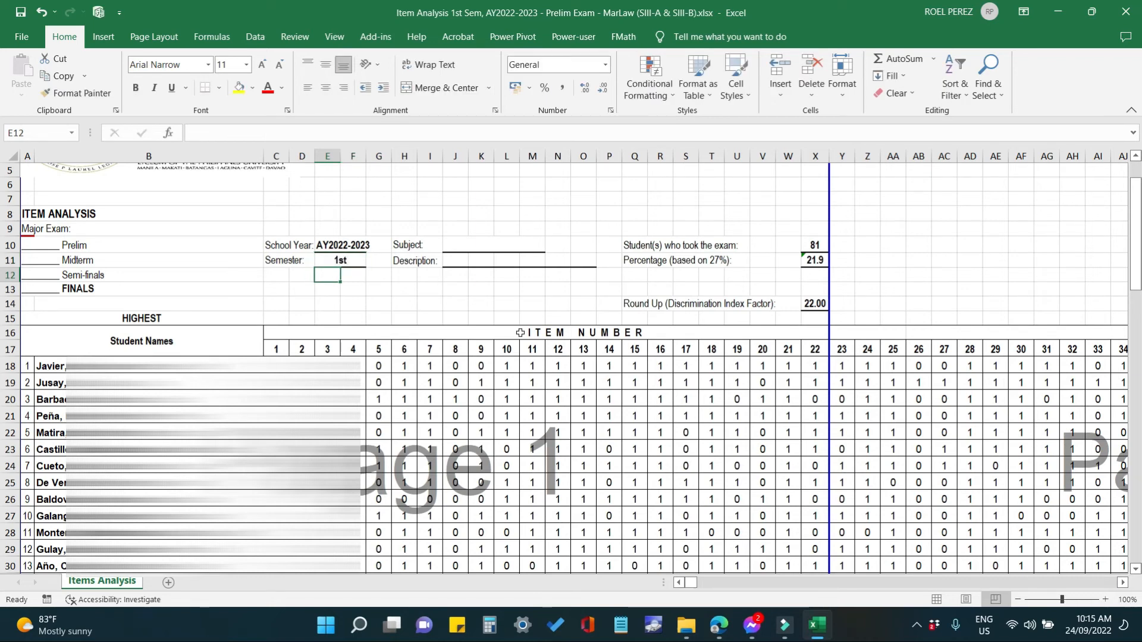
Enter MARLAW as the Subject in J10 and Maritime Law as the Description in J11.
{"action": "left_click", "coordinate": [456, 248]}
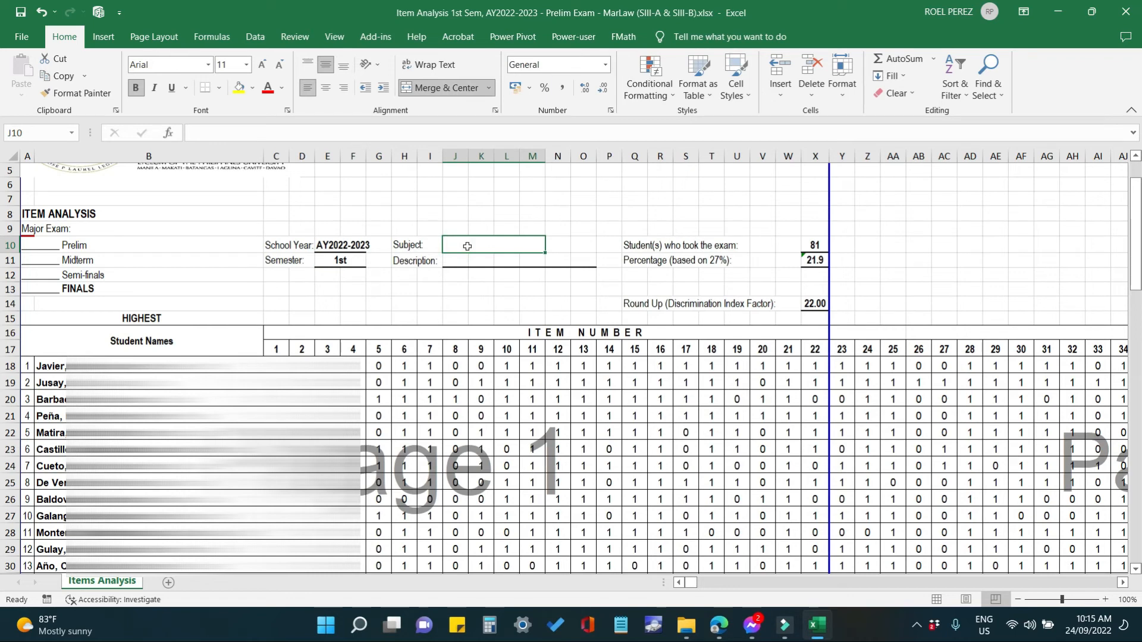
{"action": "key", "text": "Caps_Lock"}
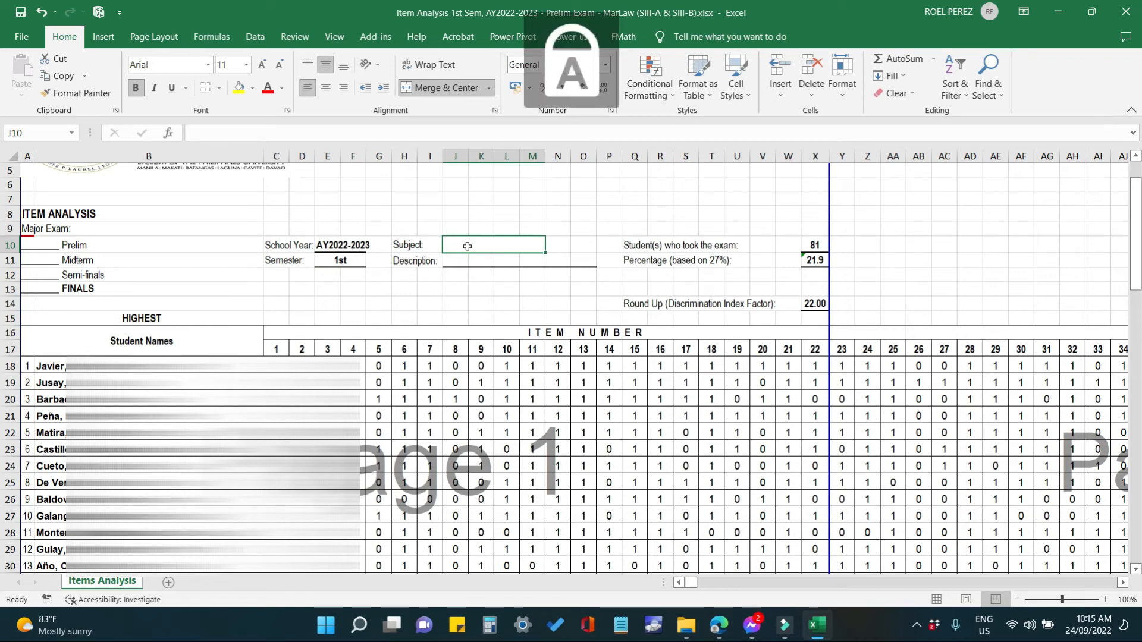
{"action": "type", "text": "MARLAW"}
{"action": "key", "text": "Return"}
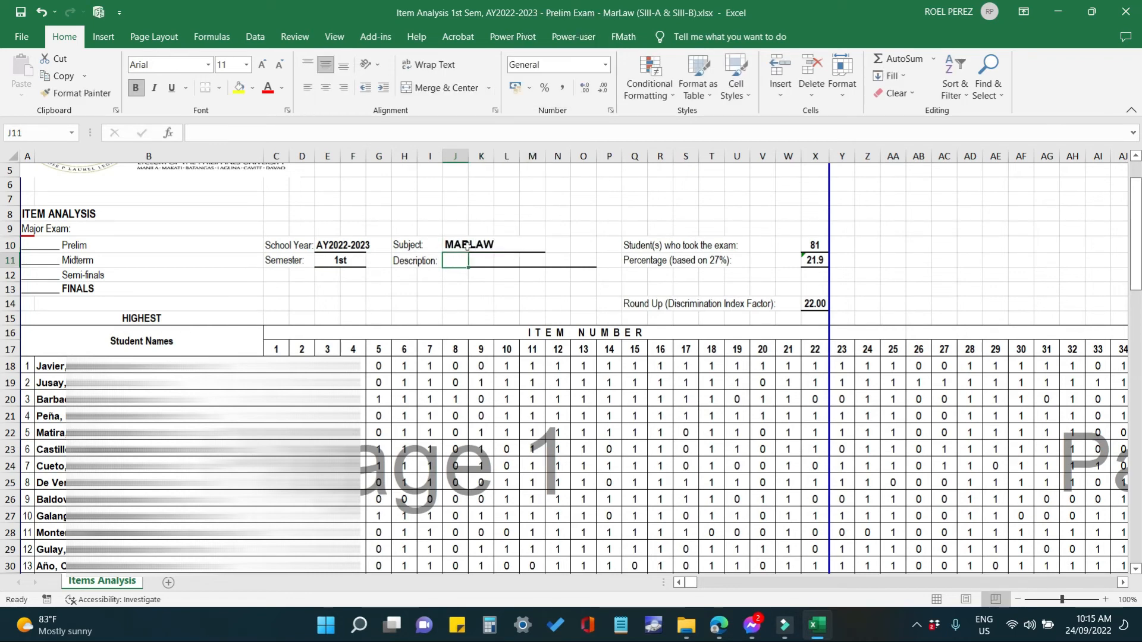
{"action": "type", "text": "m"}
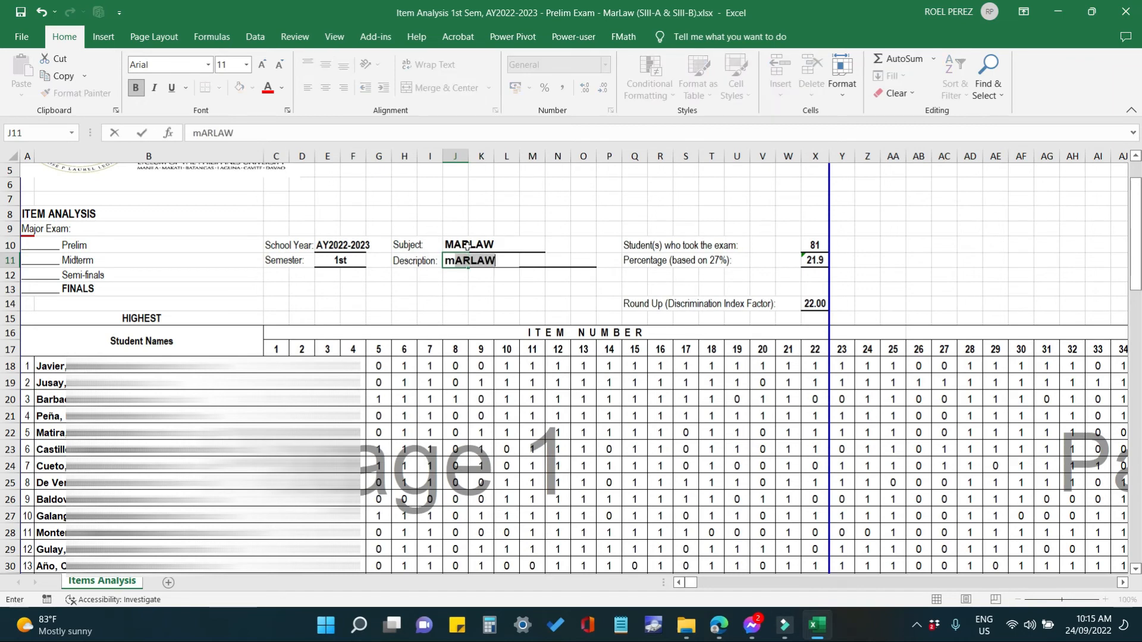
{"action": "type", "text": "aritime L"}
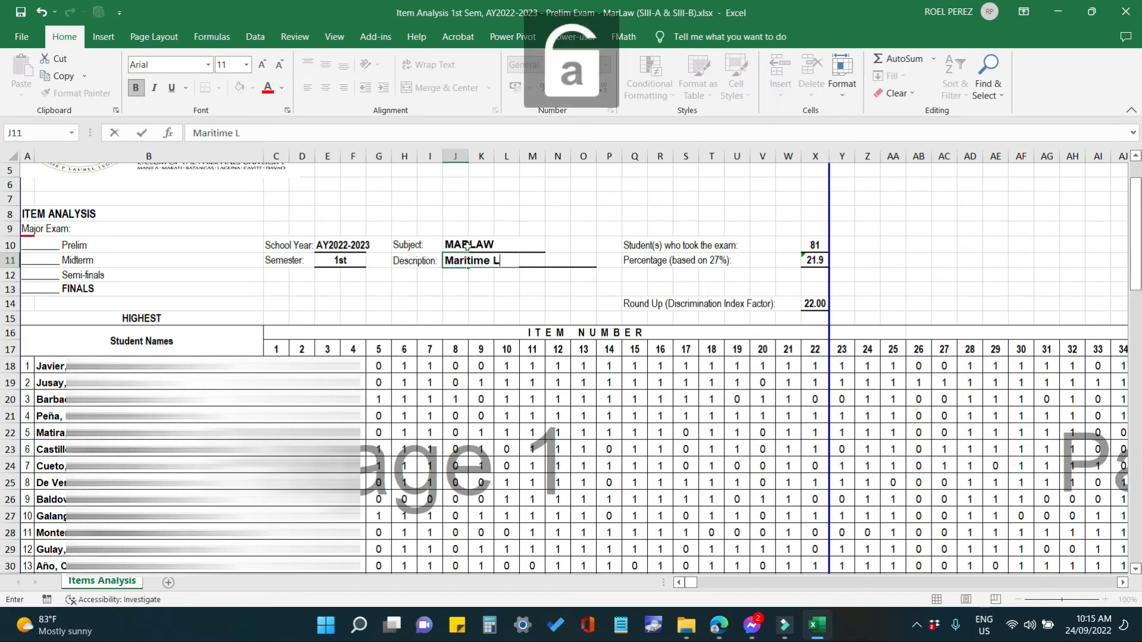
{"action": "type", "text": "aw"}
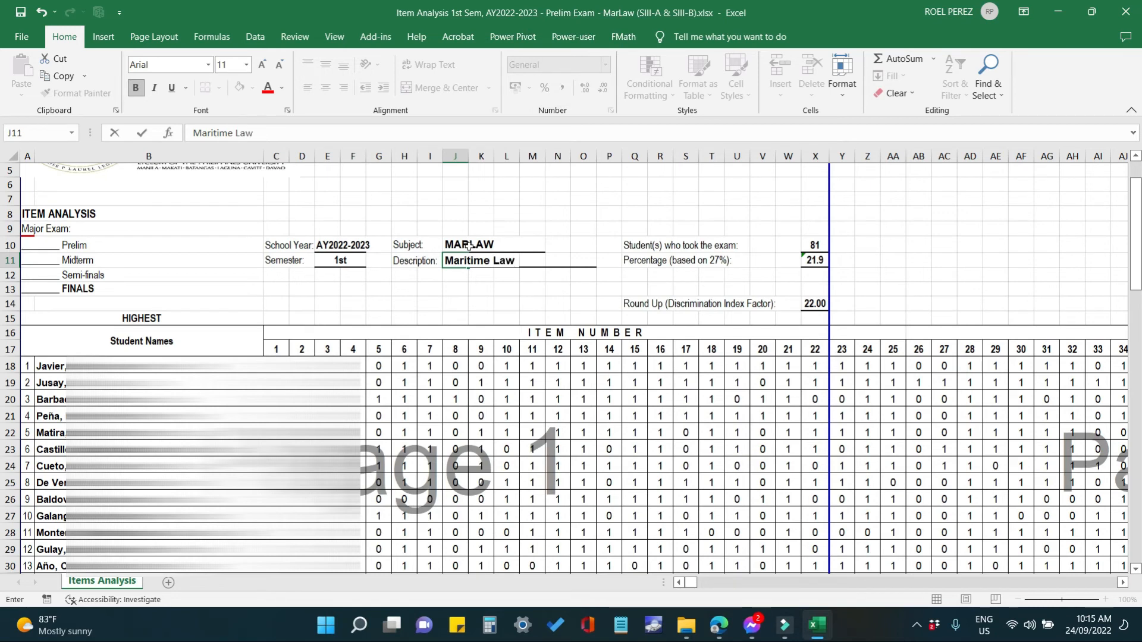
{"action": "left_click", "coordinate": [531, 289]}
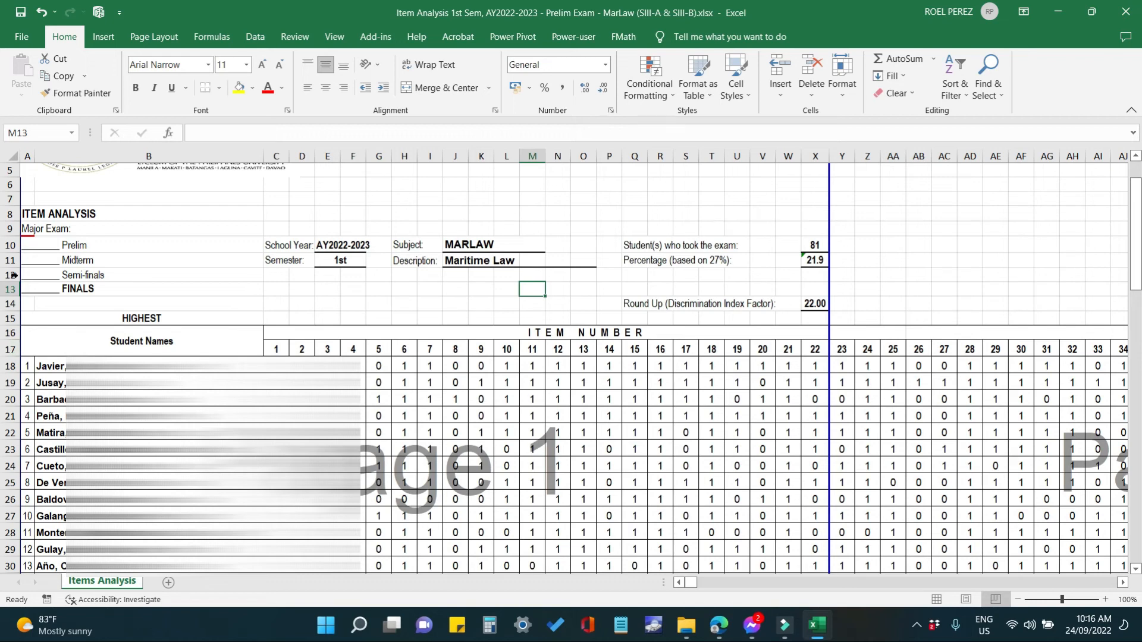
Insert the checked-box symbol (Wingdings 2, character code 82) into the blank line before Prelim in A10.
{"action": "left_click", "coordinate": [36, 246]}
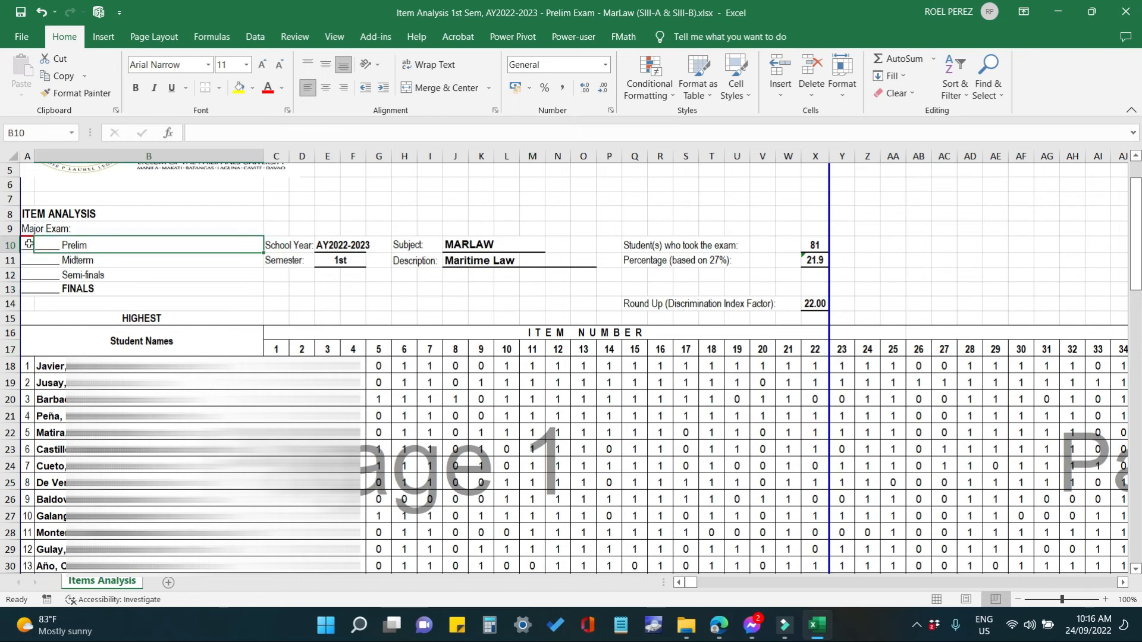
{"action": "left_click", "coordinate": [33, 243]}
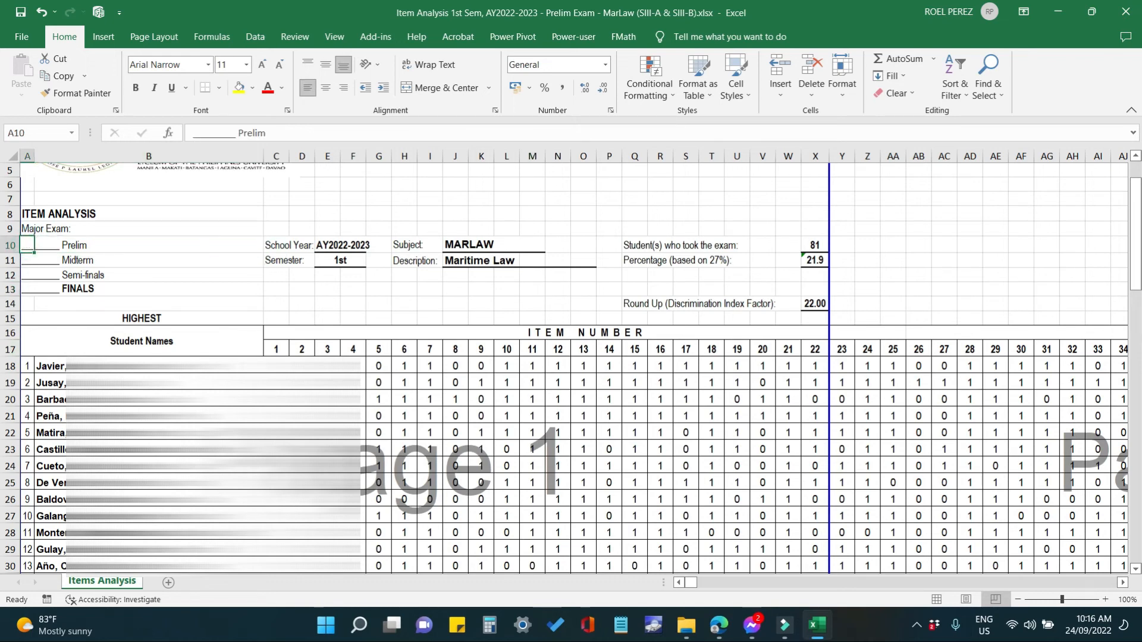
{"action": "left_click", "coordinate": [209, 132]}
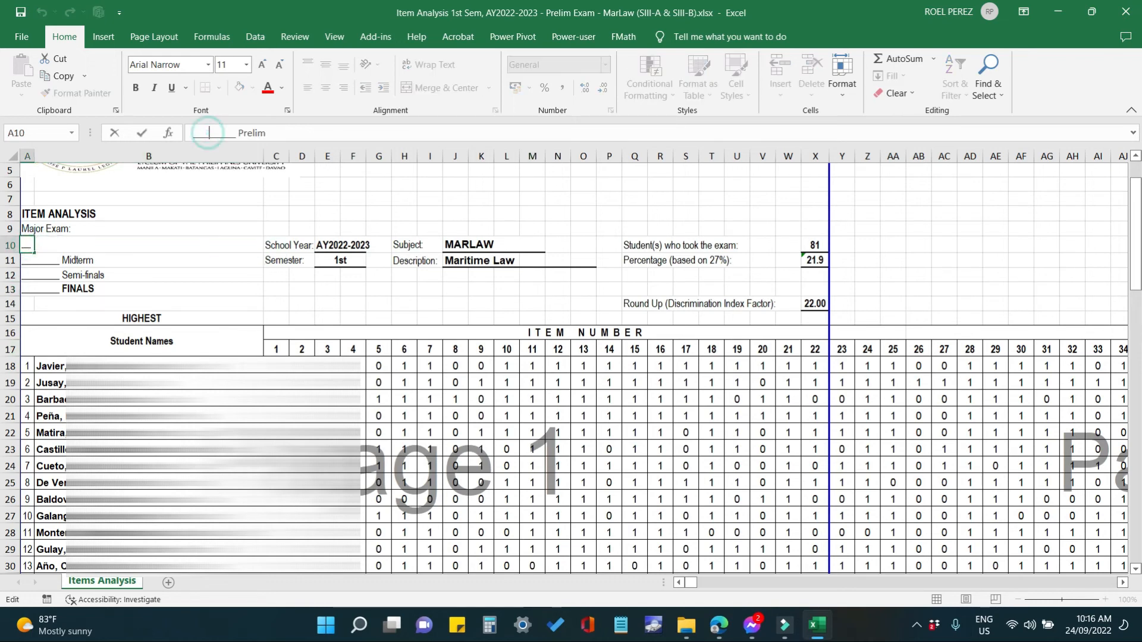
{"action": "left_click", "coordinate": [103, 38]}
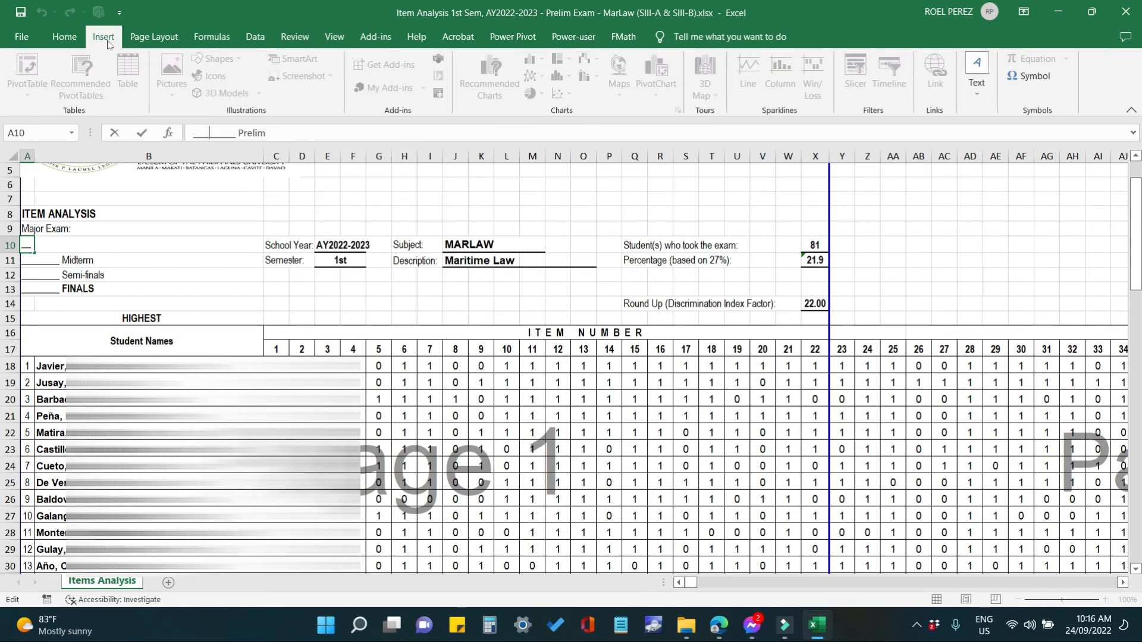
{"action": "left_click", "coordinate": [1032, 75]}
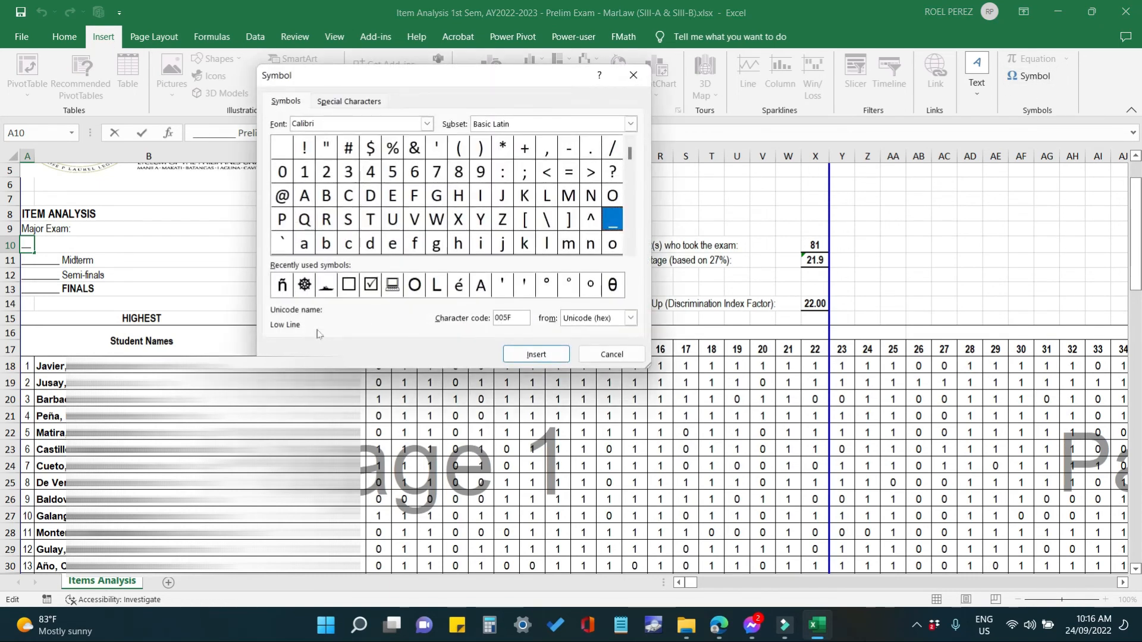
{"action": "left_click", "coordinate": [370, 286]}
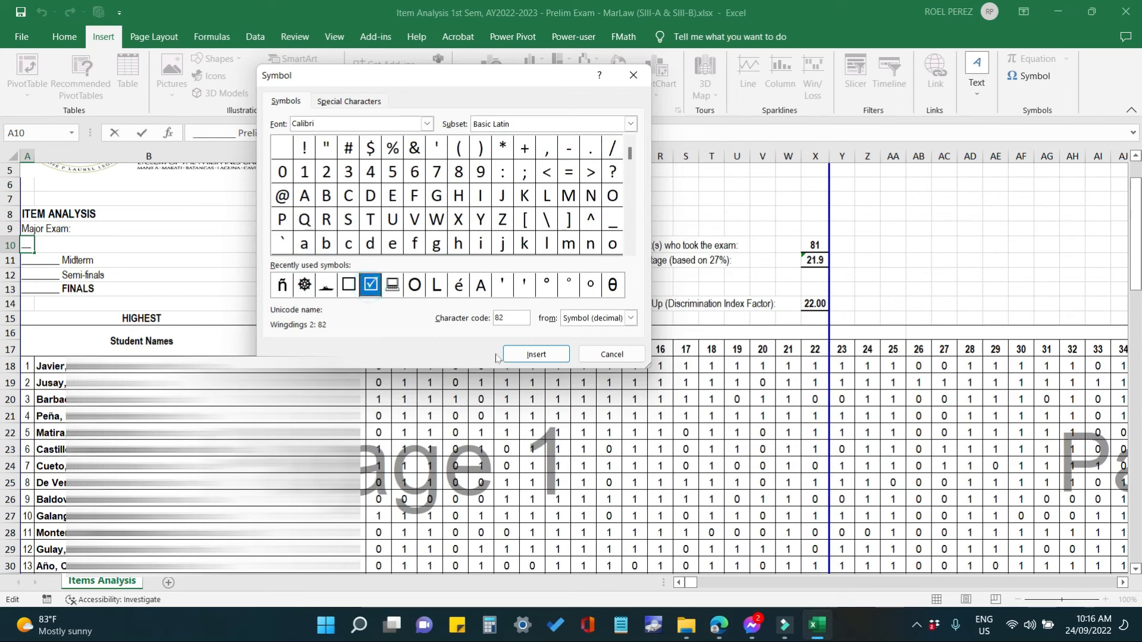
{"action": "left_click", "coordinate": [523, 355]}
{"action": "left_click", "coordinate": [611, 355]}
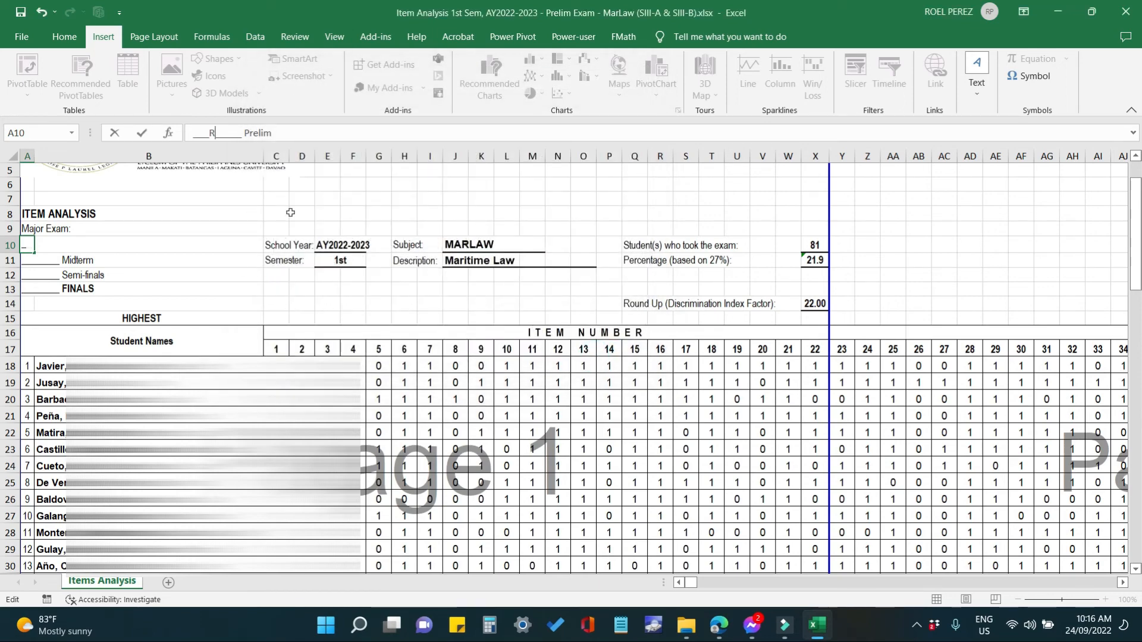
{"action": "key", "text": "Delete"}
{"action": "key", "text": "Return"}
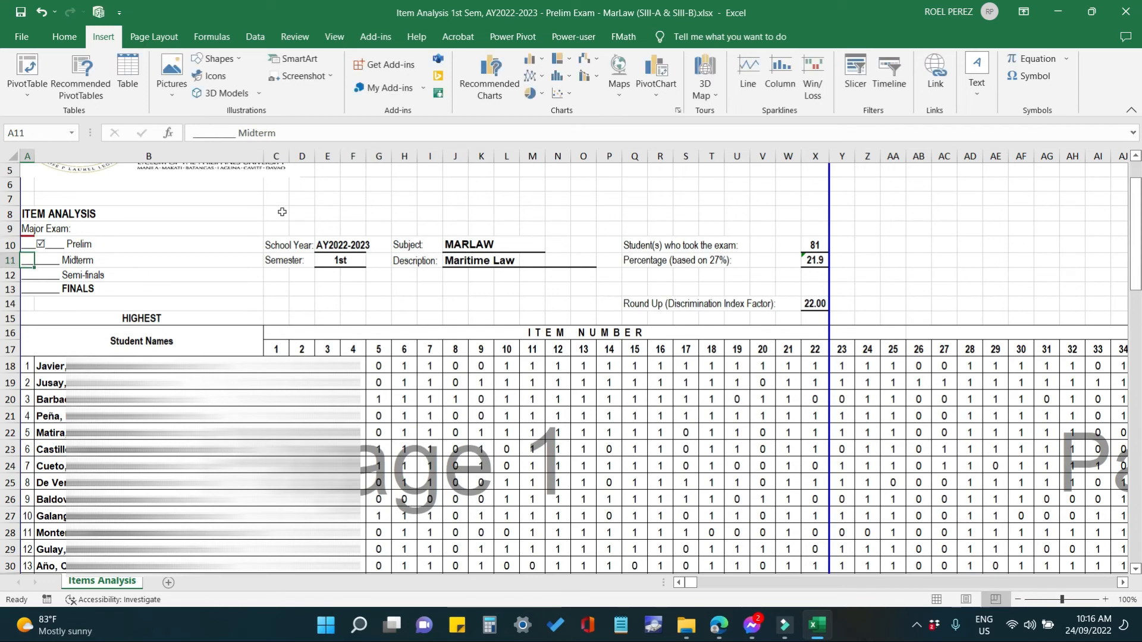
Make the Prelim entry in A10 bold and shorten its blank line to align with the exam options below.
{"action": "left_click", "coordinate": [38, 243]}
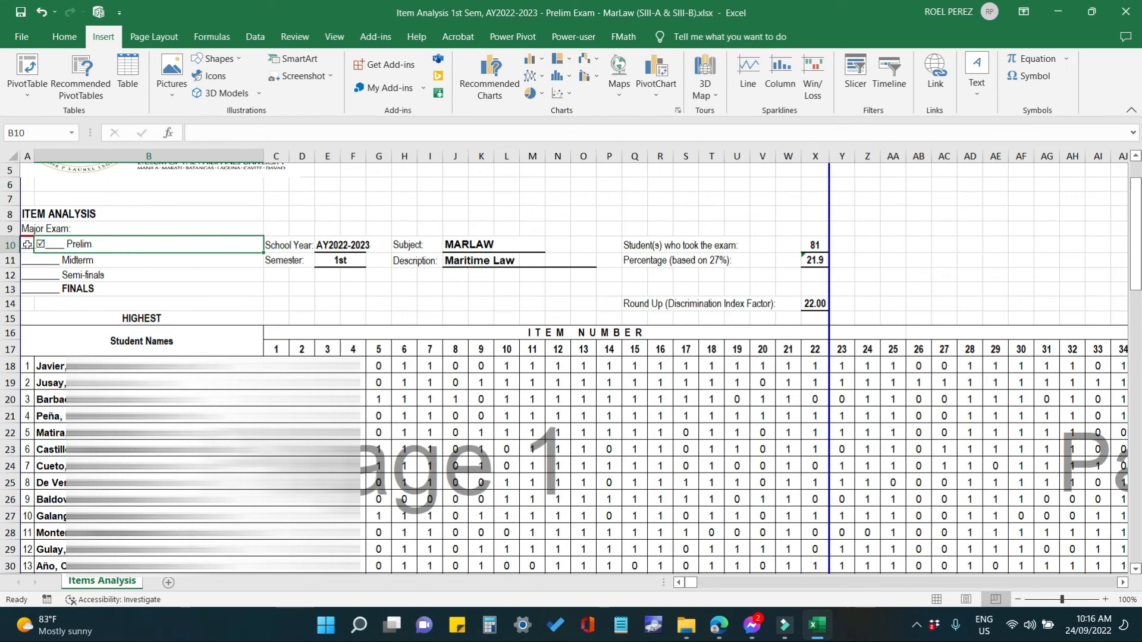
{"action": "left_click", "coordinate": [27, 245]}
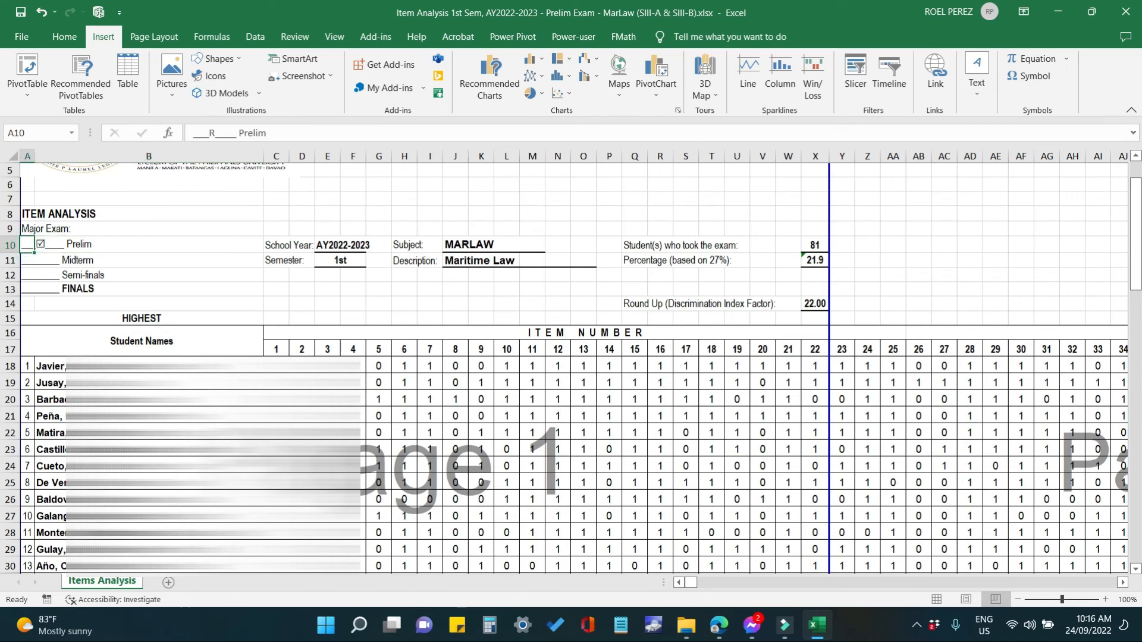
{"action": "type", "text": "m"}
{"action": "key", "text": "Escape"}
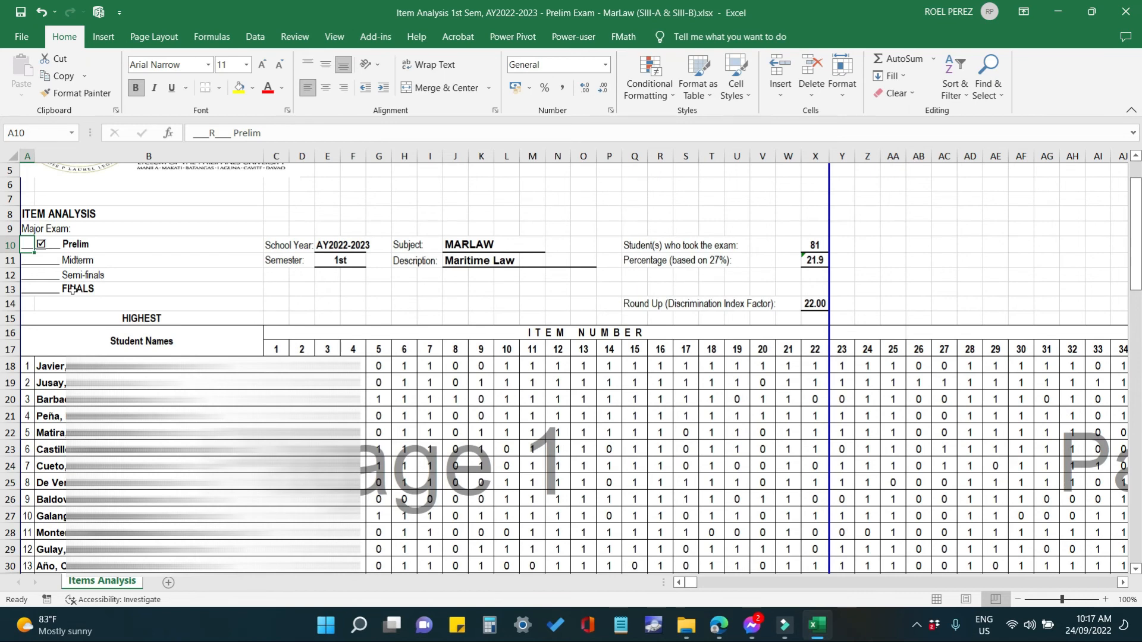
Change the last exam option in A13 from all capitals to Finals, keeping its blank line.
{"action": "left_click", "coordinate": [36, 290]}
{"action": "left_click", "coordinate": [27, 290]}
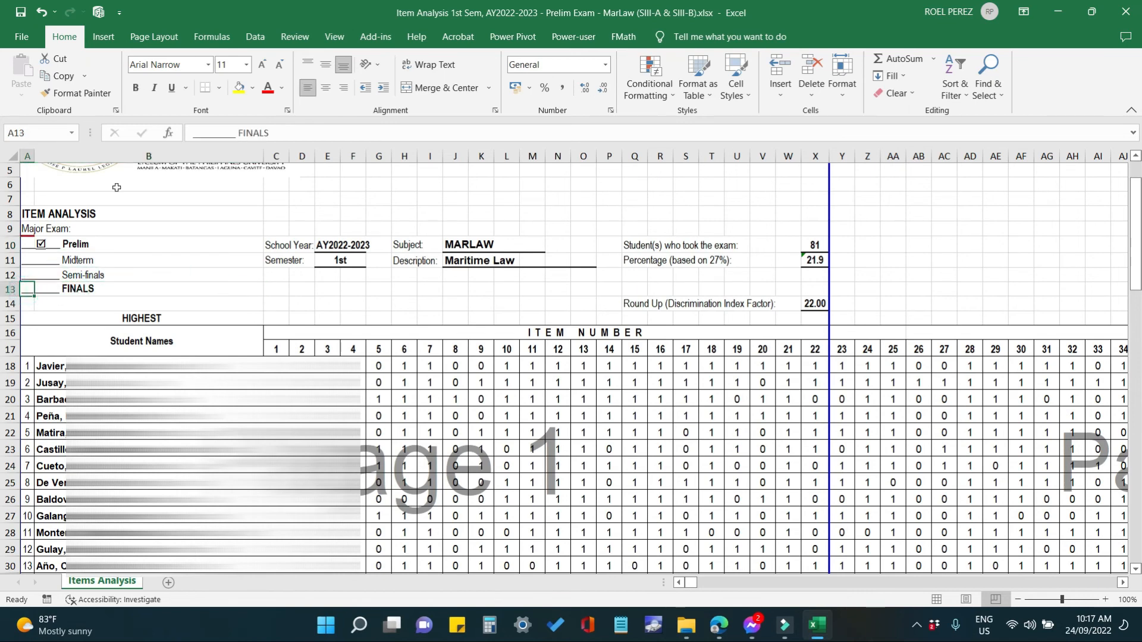
{"action": "left_click", "coordinate": [280, 133]}
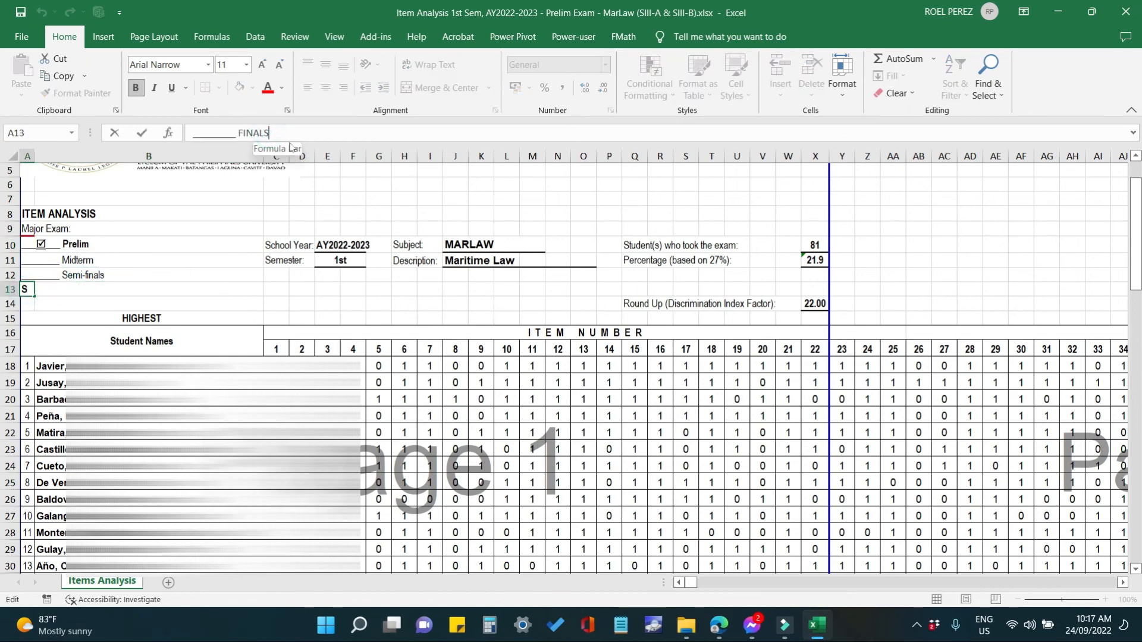
{"action": "key", "text": "BackSpace"}
{"action": "key", "text": "BackSpace"}
{"action": "key", "text": "BackSpace"}
{"action": "key", "text": "BackSpace"}
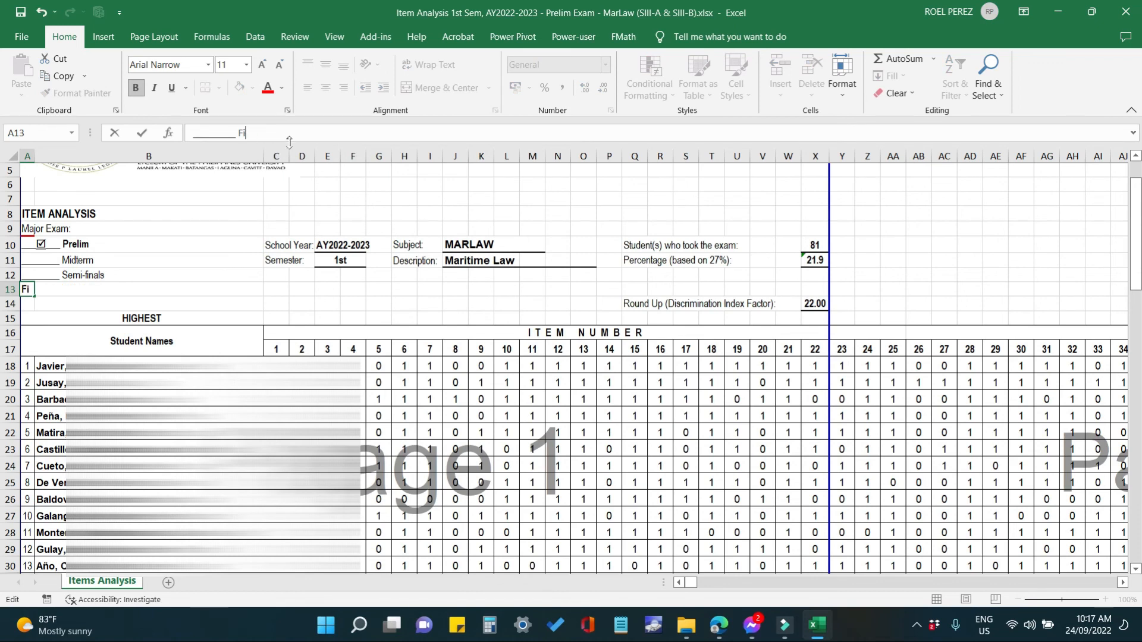
{"action": "type", "text": "nal"}
{"action": "key", "text": "Return"}
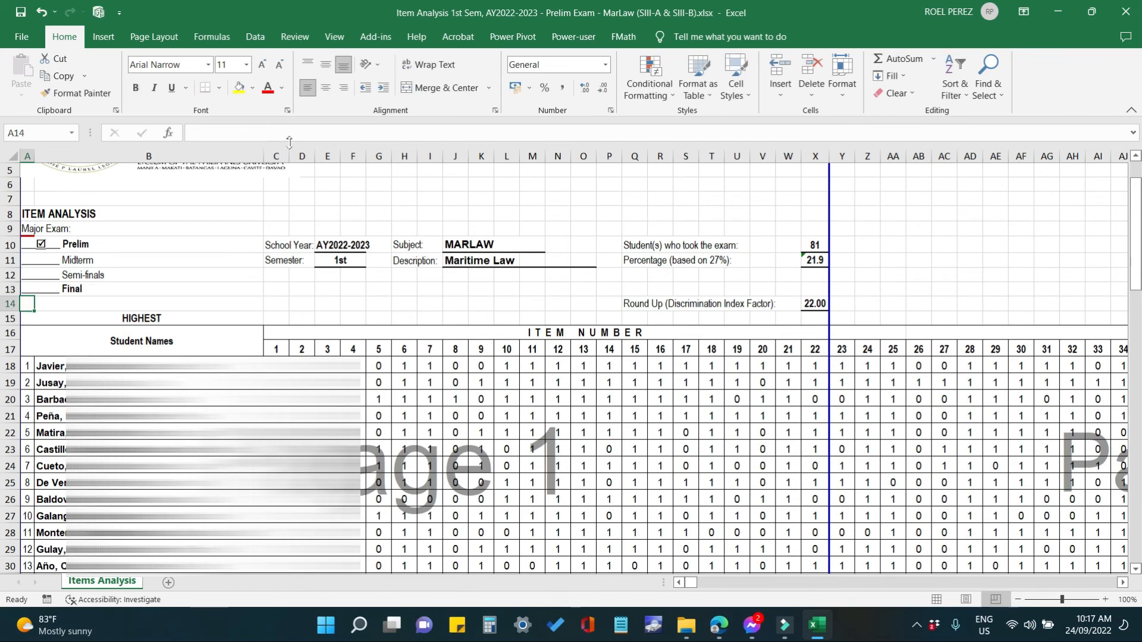
{"action": "left_click", "coordinate": [29, 289]}
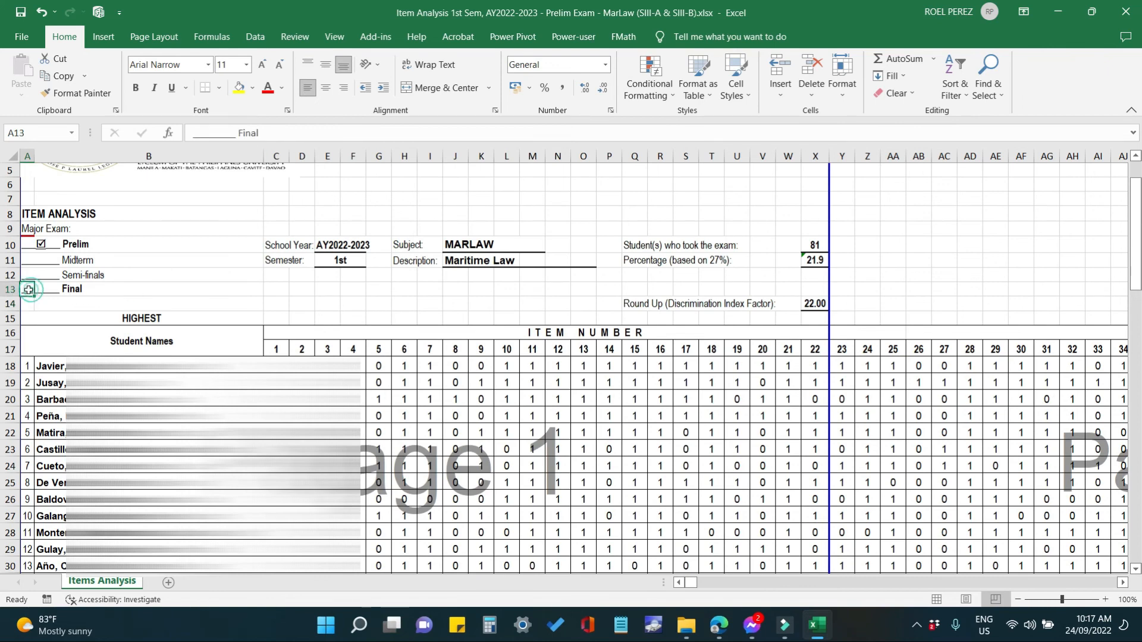
{"action": "left_click", "coordinate": [270, 133]}
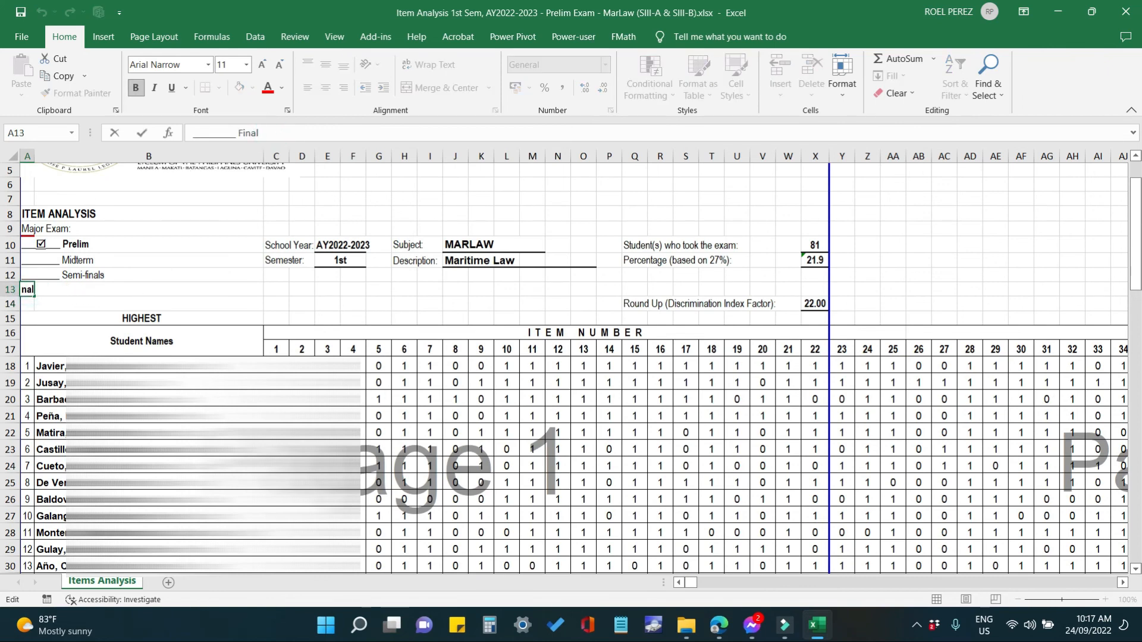
{"action": "type", "text": "s"}
{"action": "key", "text": "Return"}
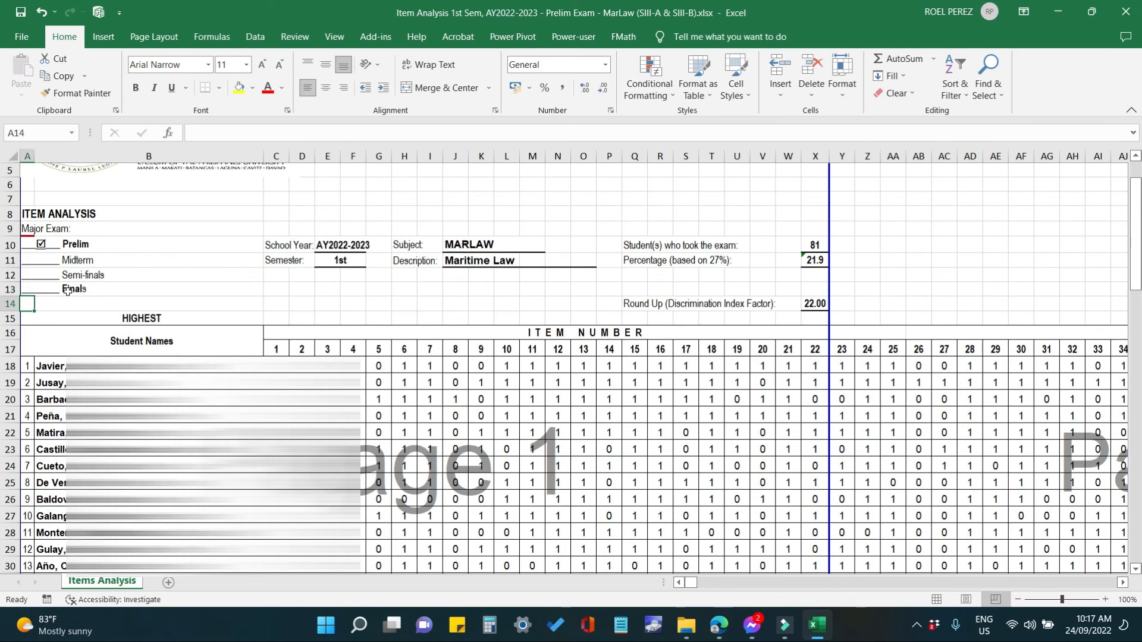
Remove the bold formatting from the Finals option in A13.
{"action": "left_click", "coordinate": [29, 288]}
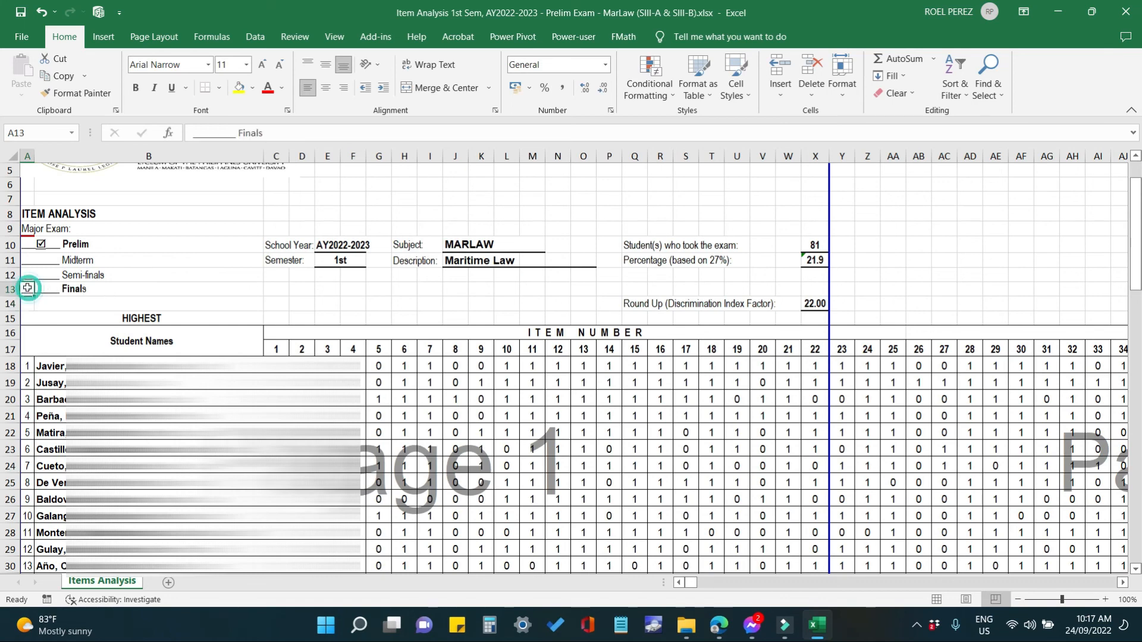
{"action": "left_click", "coordinate": [135, 88]}
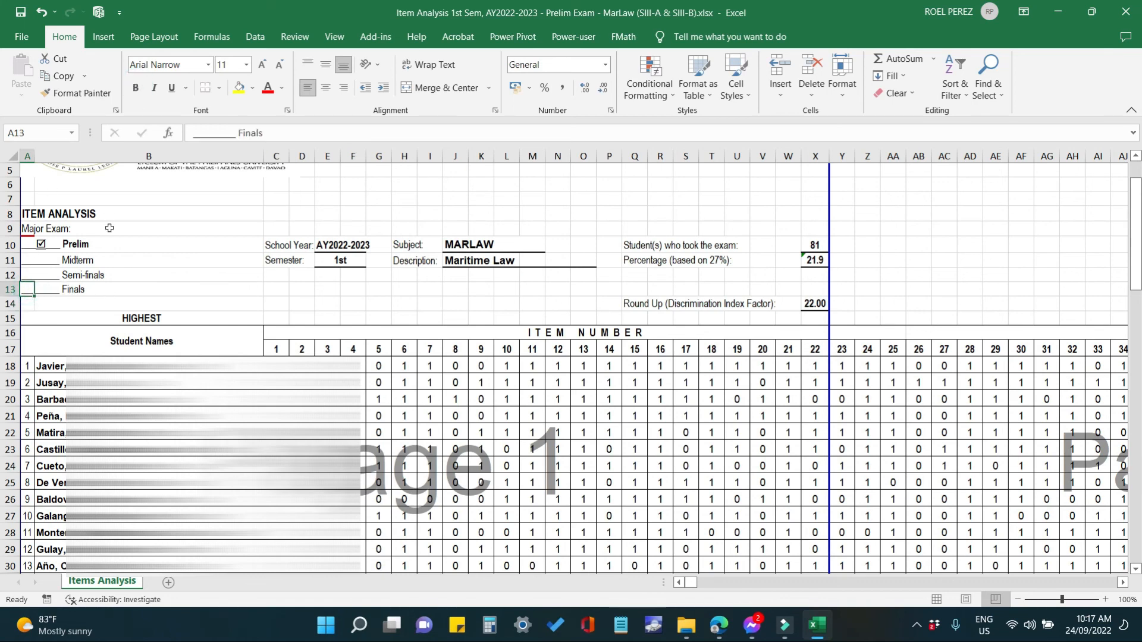
{"action": "left_click", "coordinate": [169, 276]}
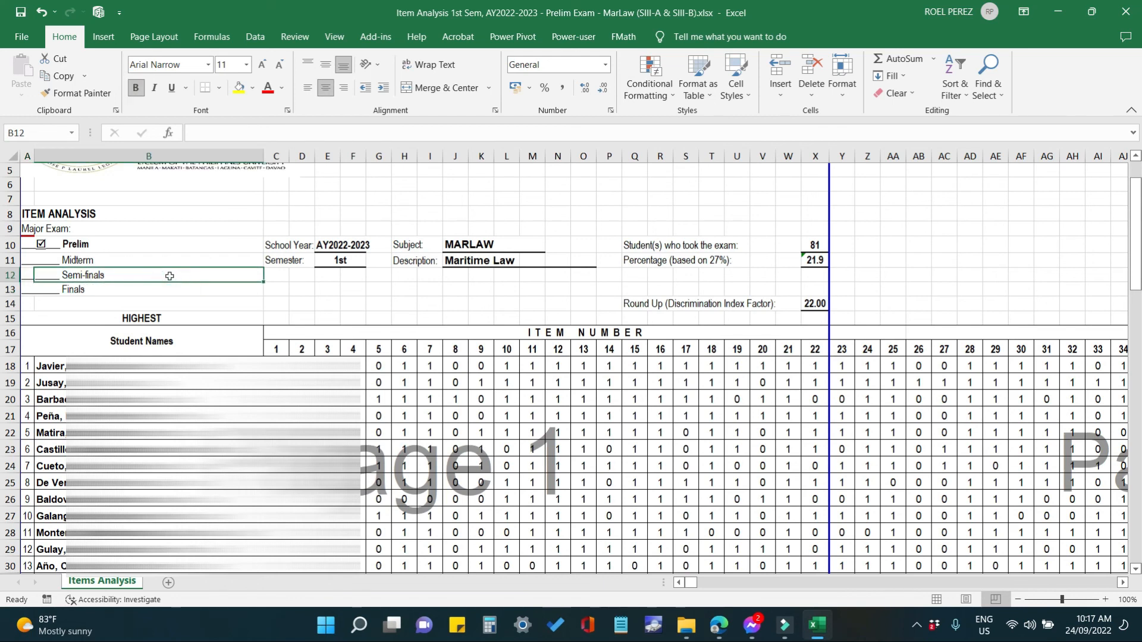
Rewrite the checked exam label in A10 in capitals as PRELIM and save the workbook.
{"action": "left_click", "coordinate": [25, 242]}
{"action": "key", "text": "F2"}
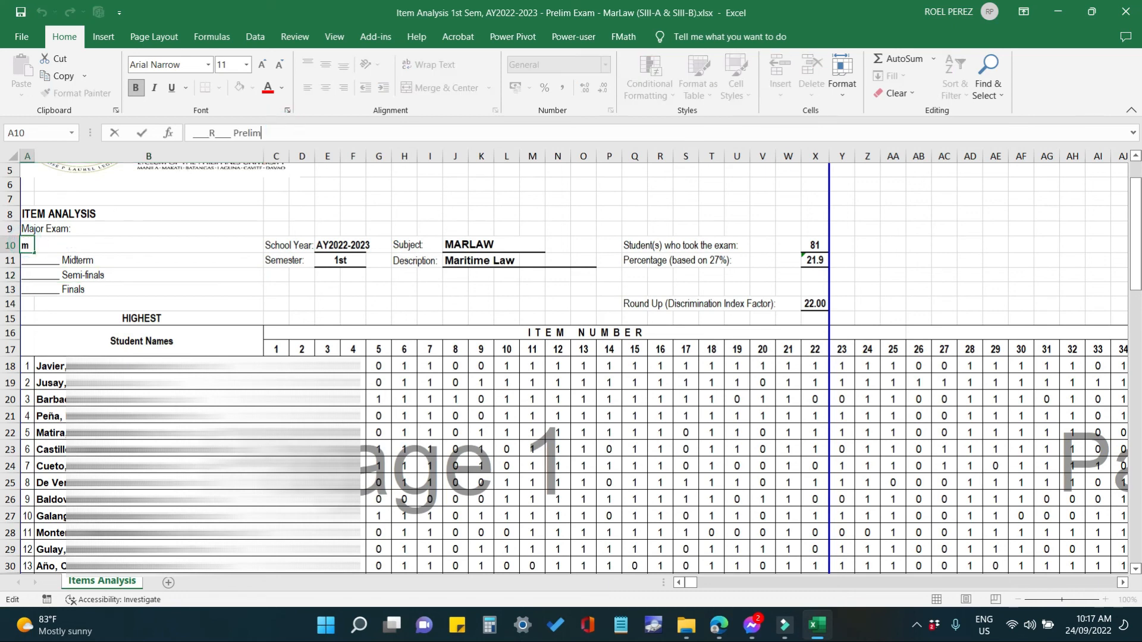
{"action": "key", "text": "Caps_Lock"}
{"action": "key", "text": "BackSpace"}
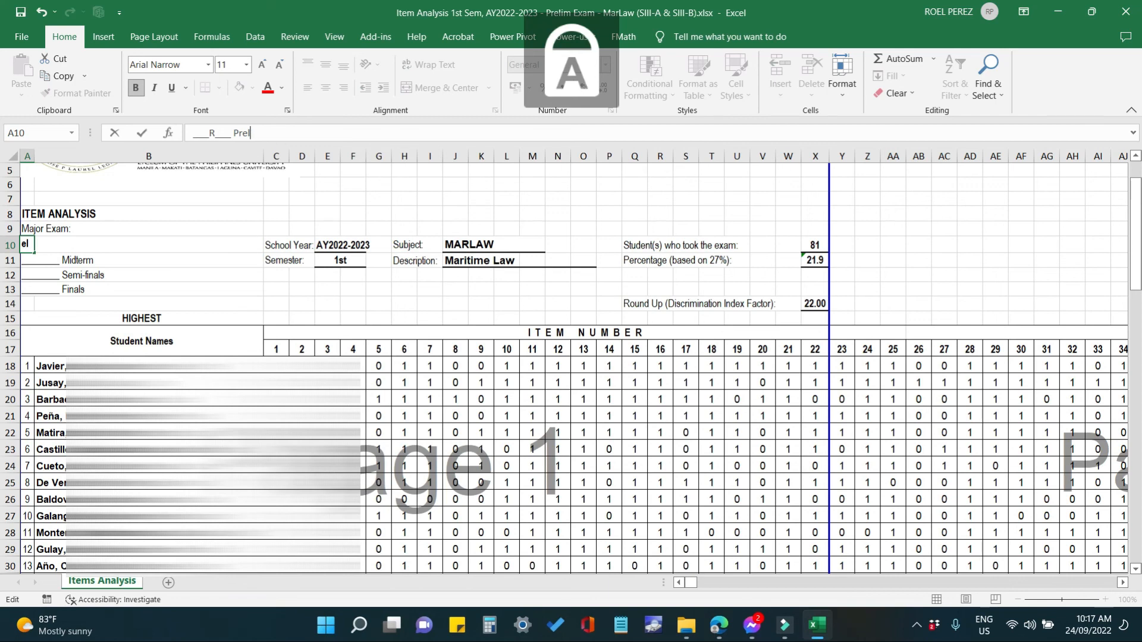
{"action": "key", "text": "BackSpace"}
{"action": "key", "text": "BackSpace"}
{"action": "type", "text": "RELIM"}
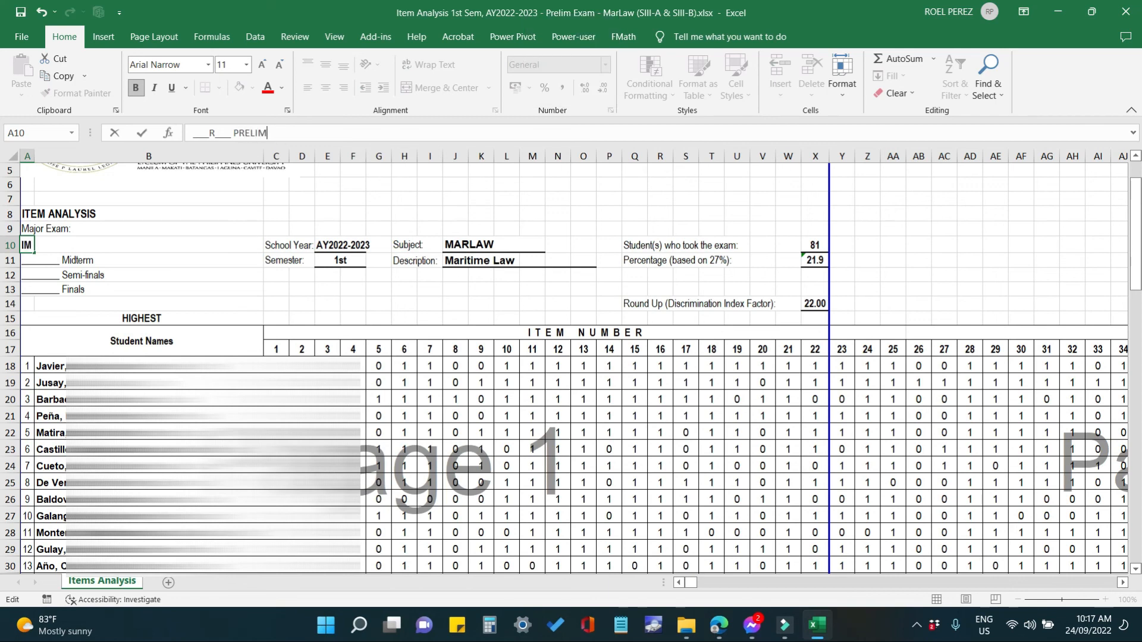
{"action": "key", "text": "Return"}
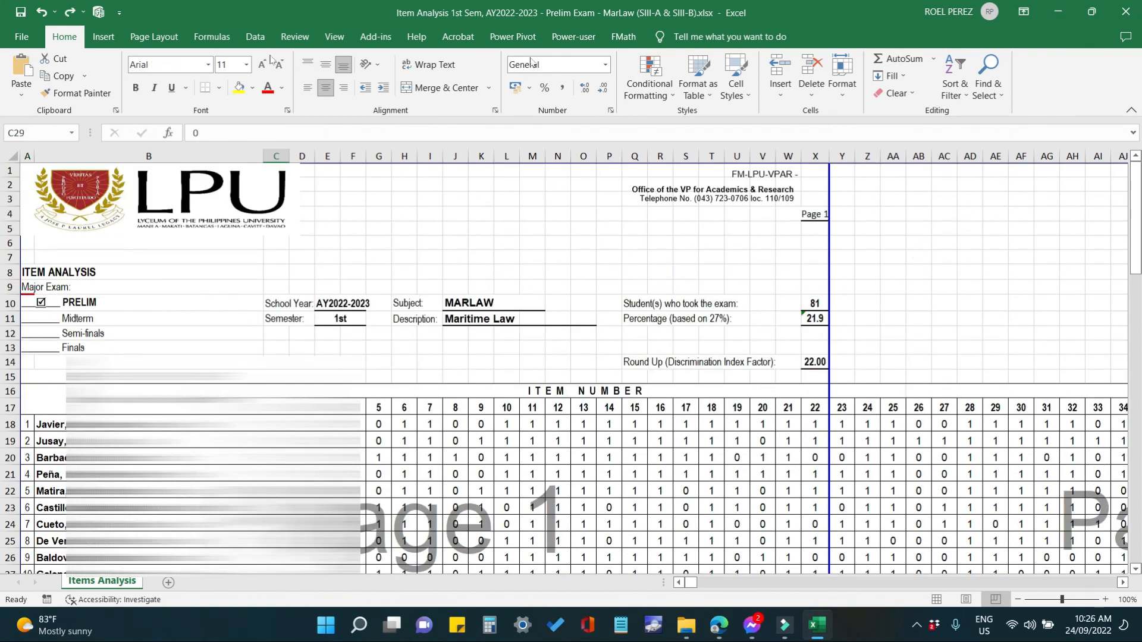
{"action": "left_click", "coordinate": [21, 11]}
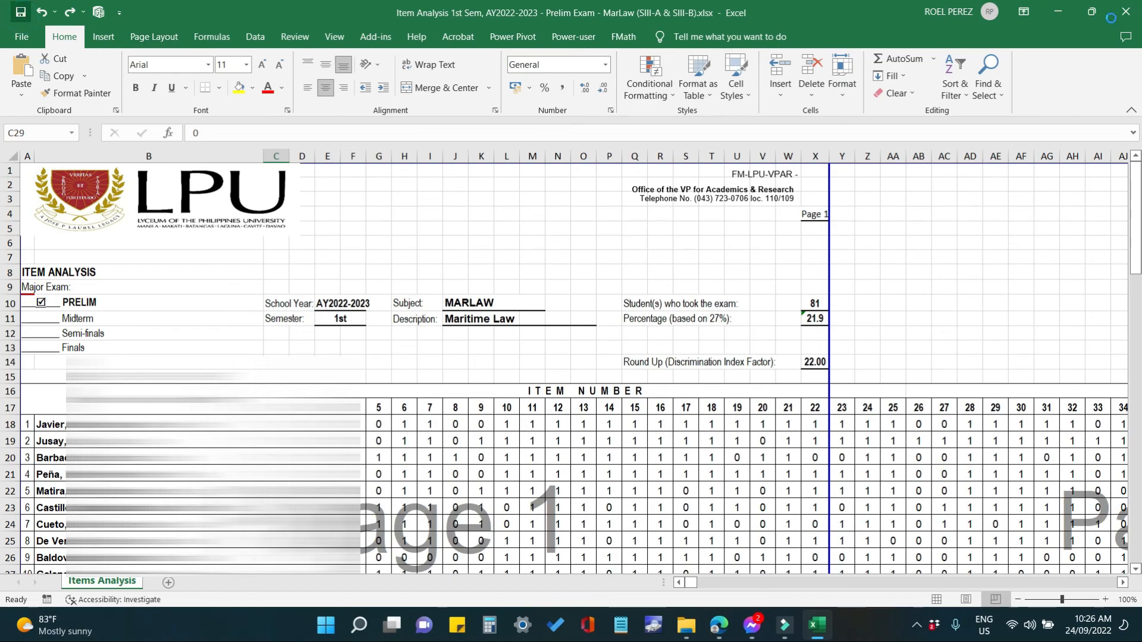